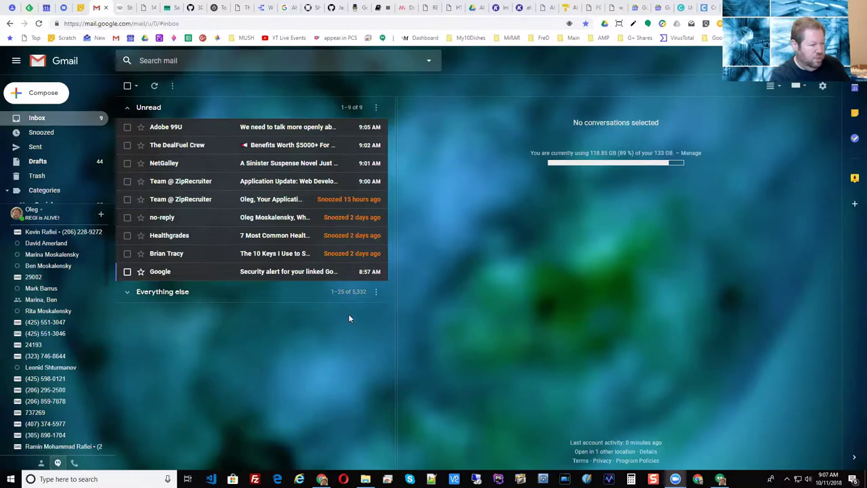
Step: Switch to Inbox by Gmail, look over the unread and pinned search results, and open its main inbox
left_click(170, 8)
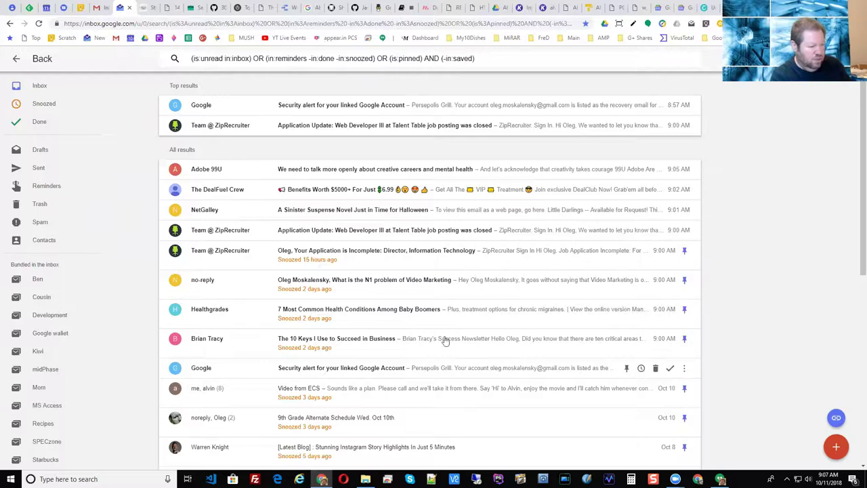
scroll(397, 342, "down", 3)
scroll(397, 345, "up", 3)
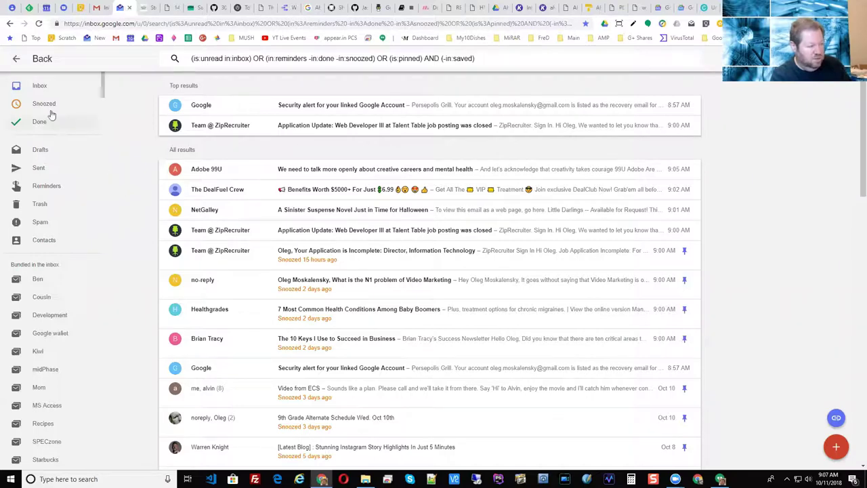
left_click(39, 86)
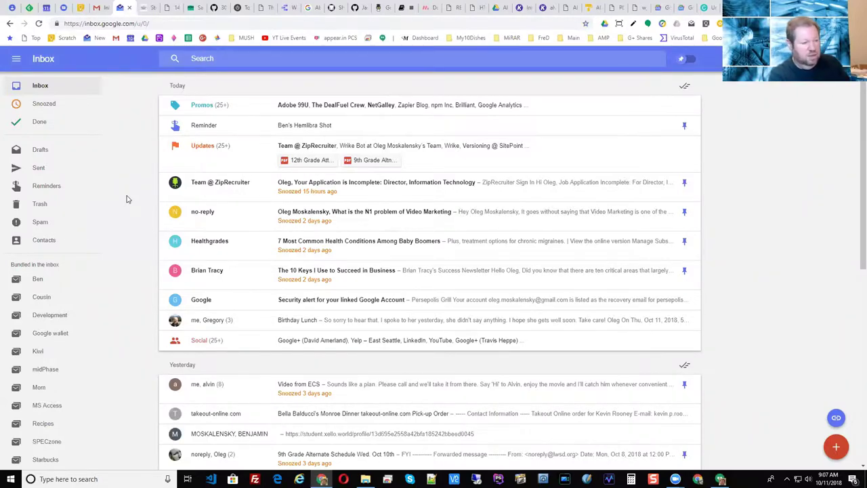
left_click(97, 8)
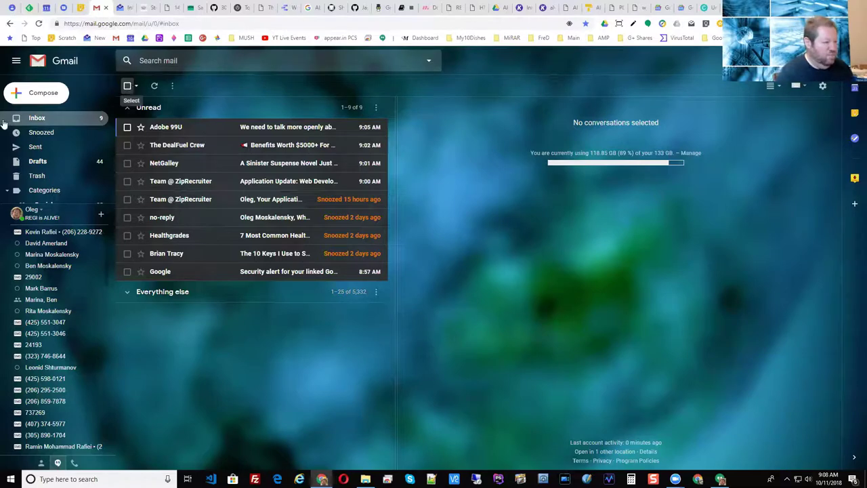
left_click(120, 8)
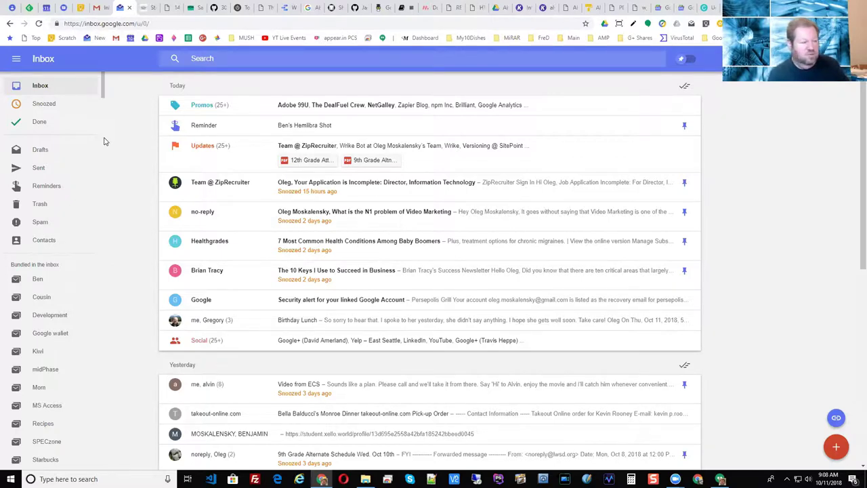
left_click(99, 9)
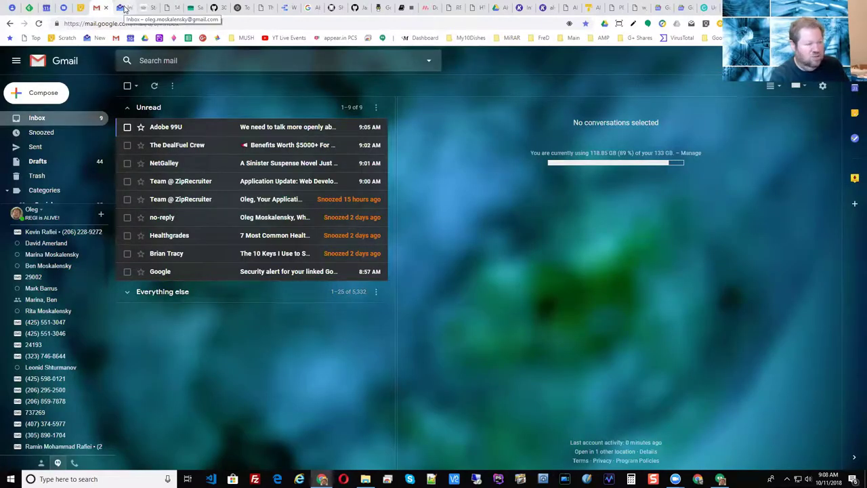
left_click(124, 9)
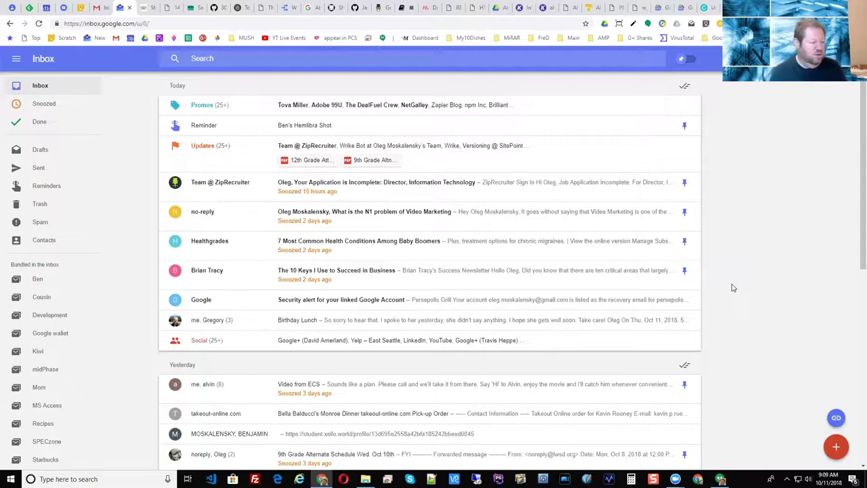
Step: Examine the navigation list of bundled, skip-the-inbox and unbundled labels, and return to its beginning
scroll(52, 355, "down", 6)
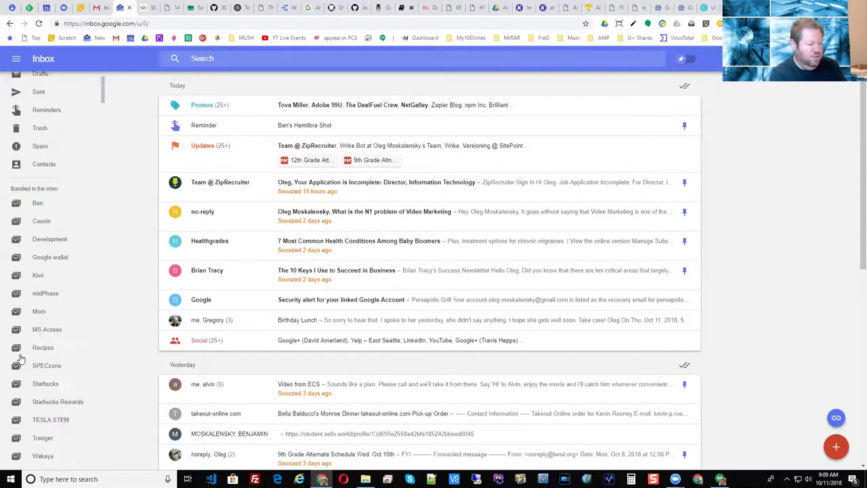
scroll(52, 354, "up", 5)
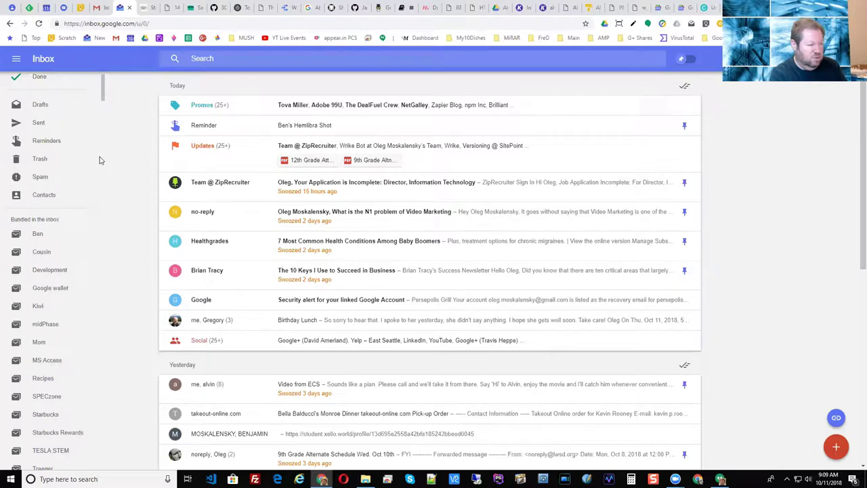
scroll(81, 301, "down", 3)
scroll(79, 302, "down", 12)
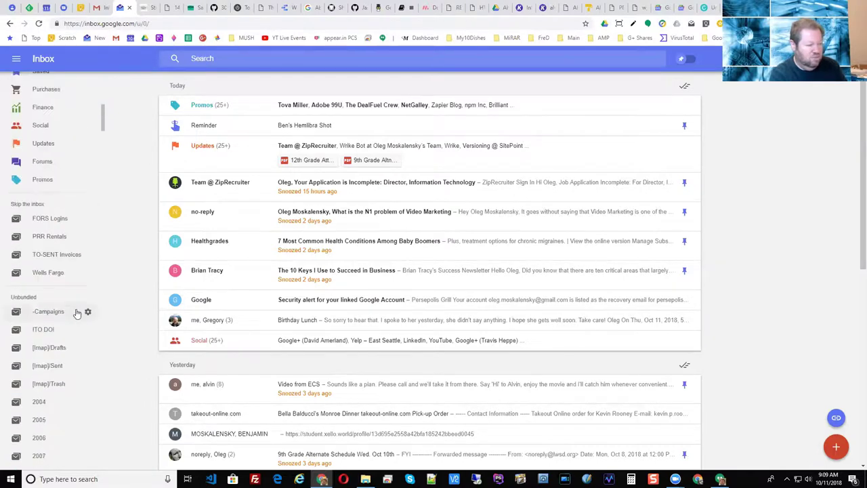
scroll(76, 317, "down", 4)
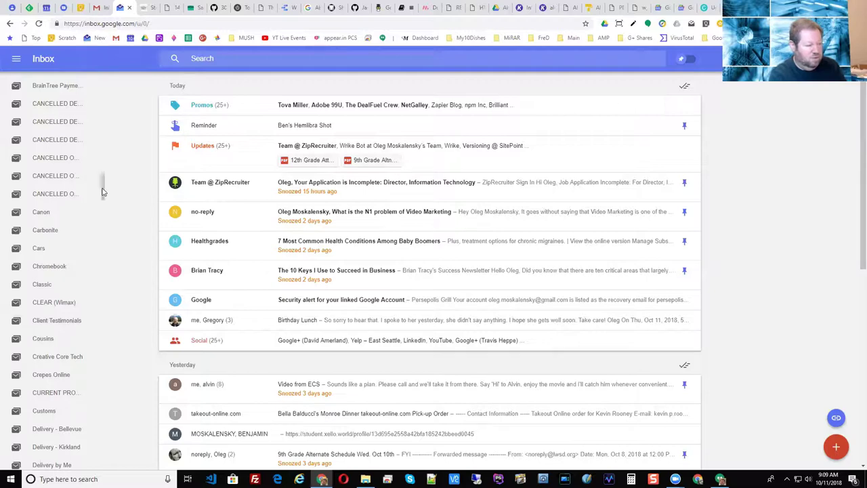
left_click_drag(99, 197, 105, 256)
scroll(104, 271, "down", 15)
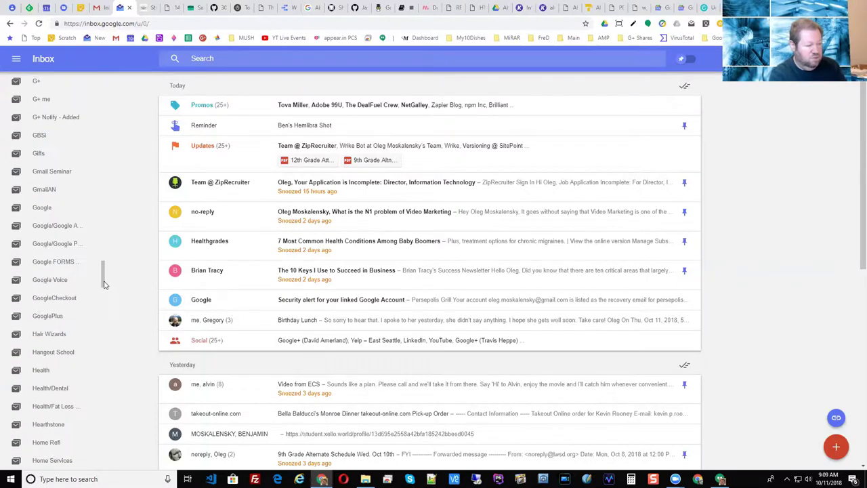
scroll(103, 286, "up", 20)
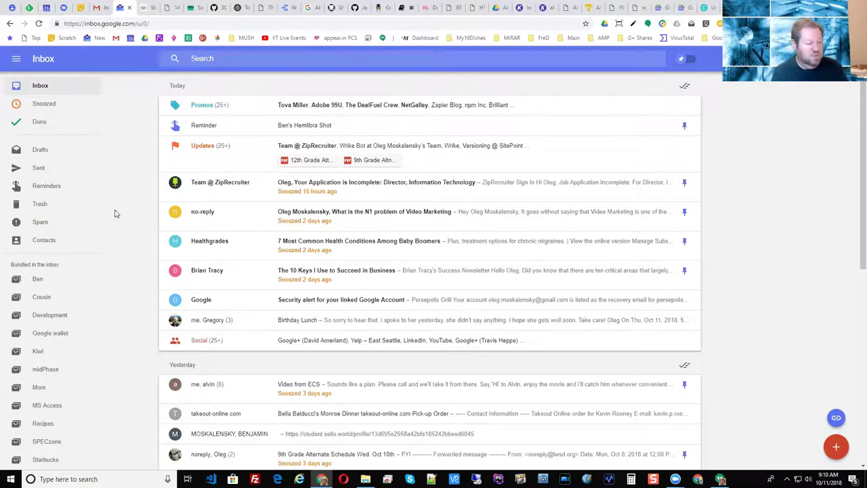
Step: Switch to Gmail, open the Social category, and look through its chat contacts, categories and labels
left_click(97, 7)
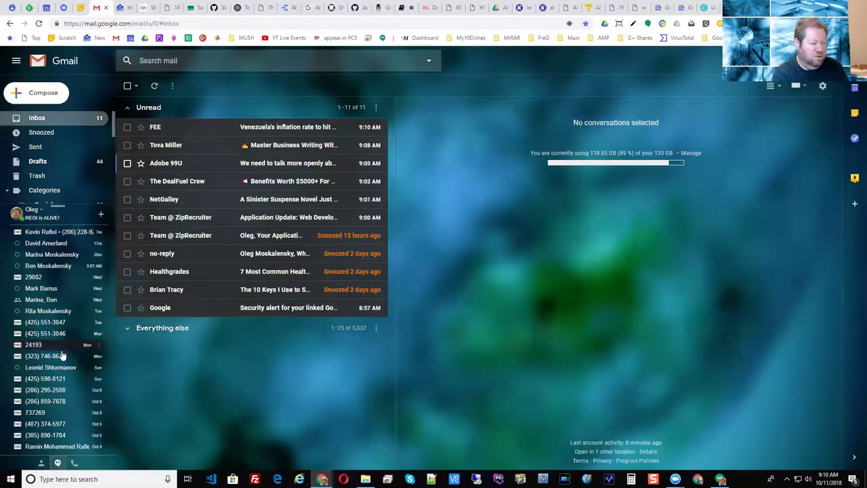
scroll(61, 354, "down", 5)
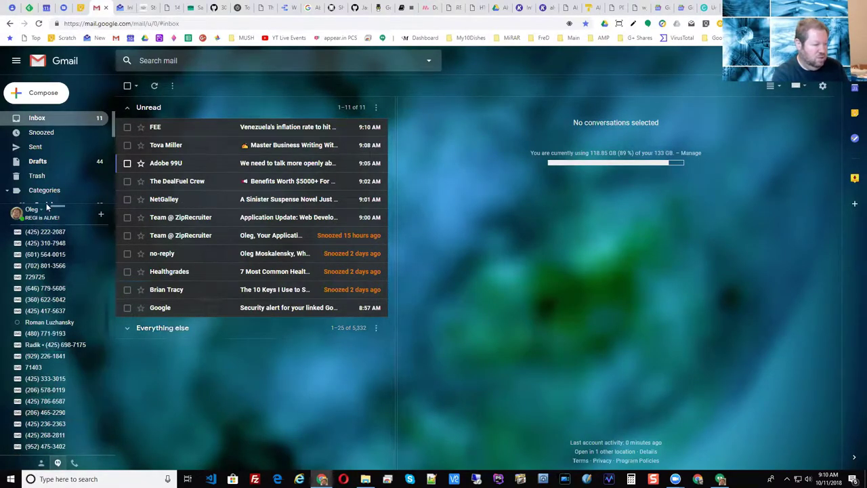
left_click(88, 204)
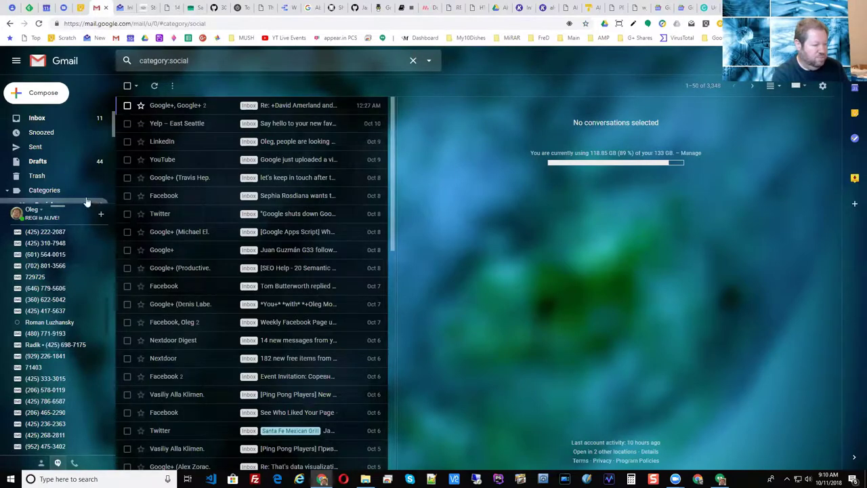
scroll(88, 185, "down", 3)
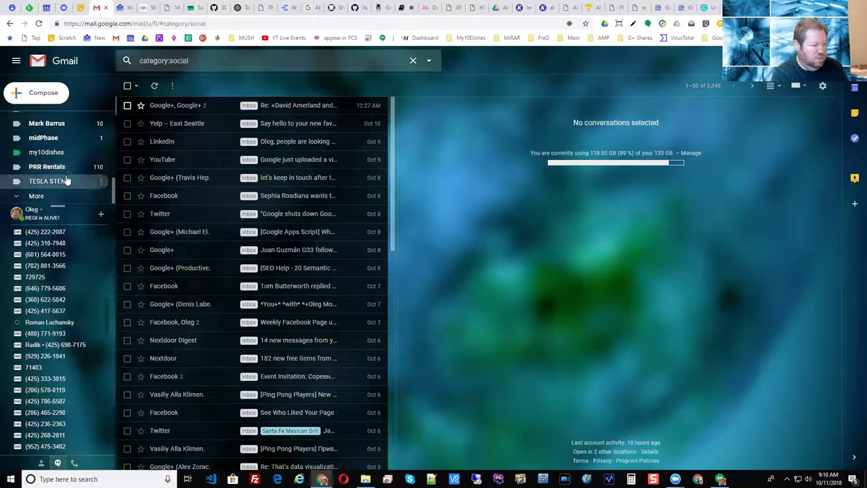
left_click_drag(113, 194, 107, 172)
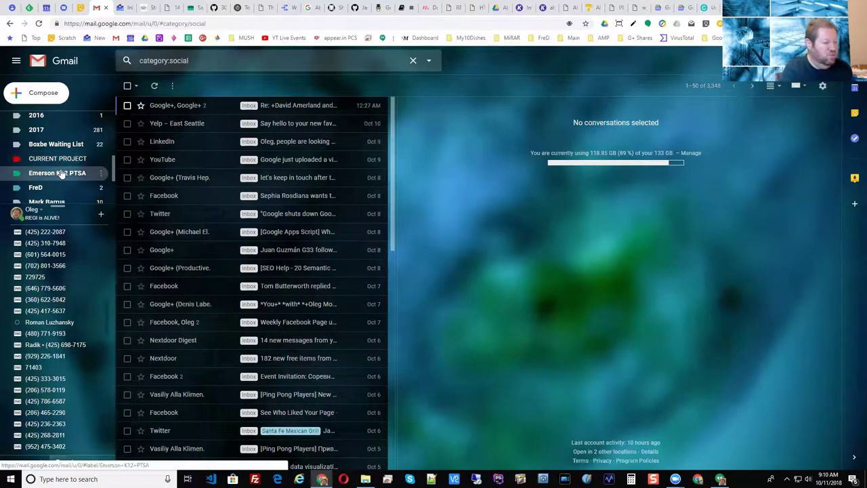
scroll(45, 168, "down", 2)
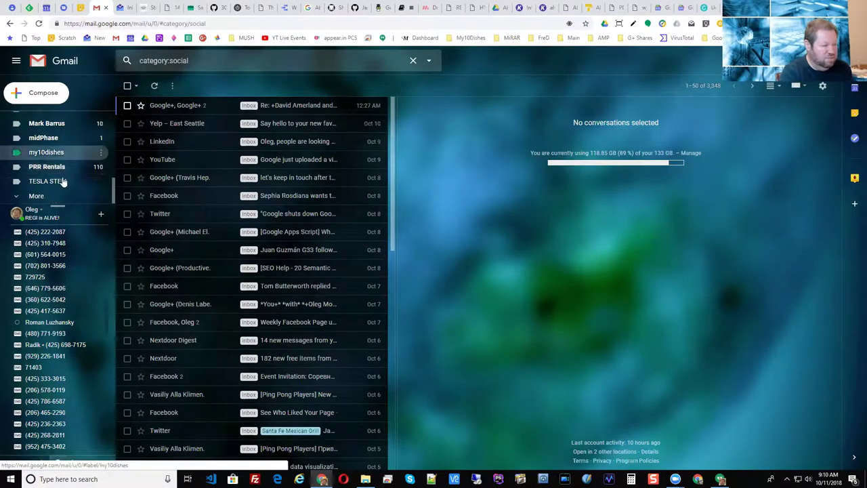
scroll(80, 172, "down", 2)
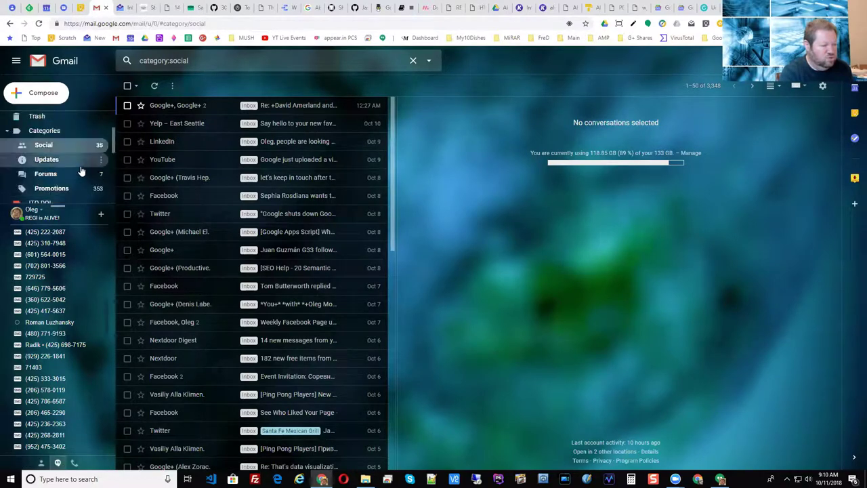
scroll(80, 171, "up", 3)
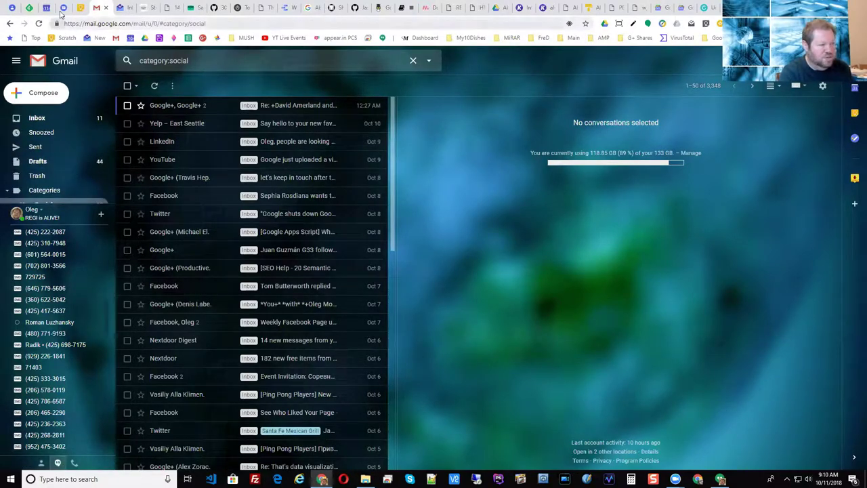
Step: Switch to Inbox by Gmail and open the Trips bundle
left_click(120, 7)
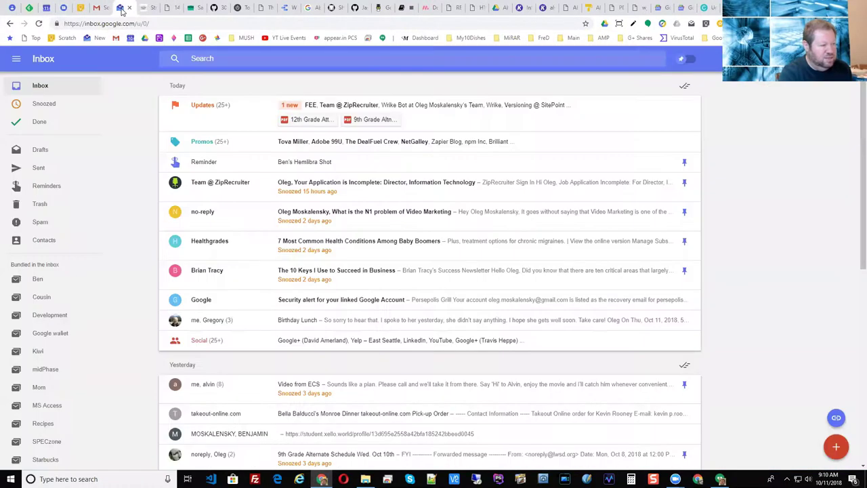
scroll(77, 319, "down", 1)
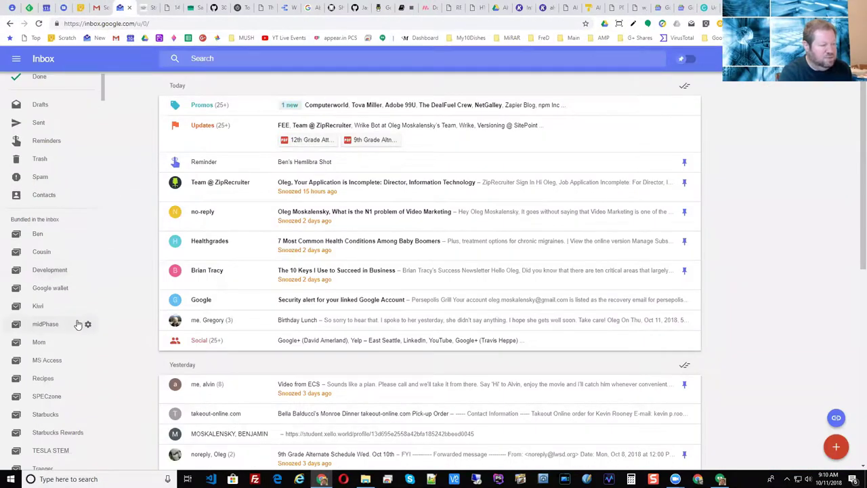
scroll(97, 312, "down", 5)
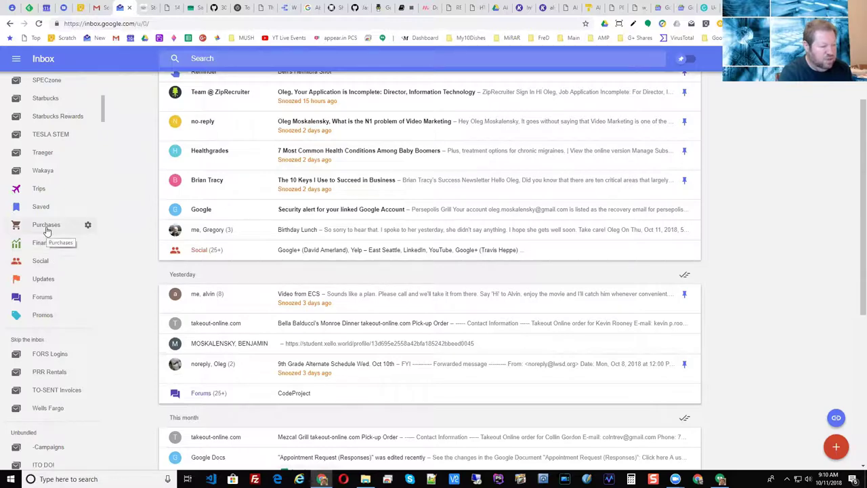
left_click(42, 189)
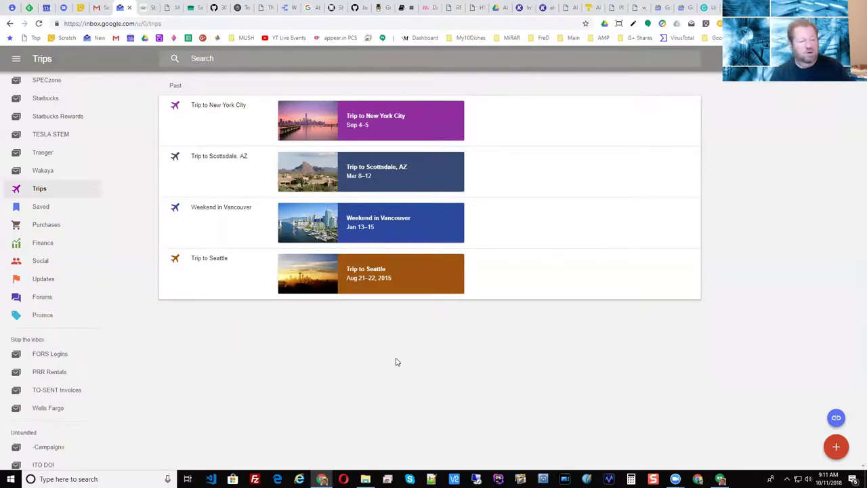
Step: Expand the Trip to Scottsdale, AZ and review its flights, car rental, hotel booking and related emails
left_click(404, 174)
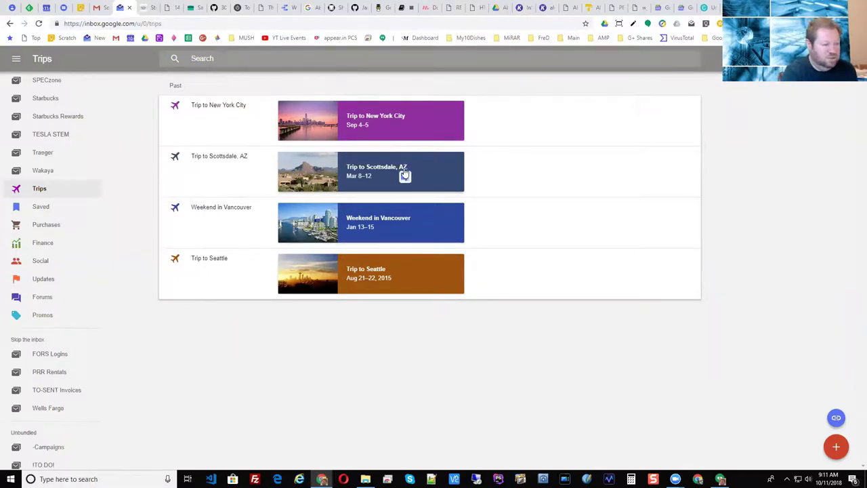
left_click(377, 168)
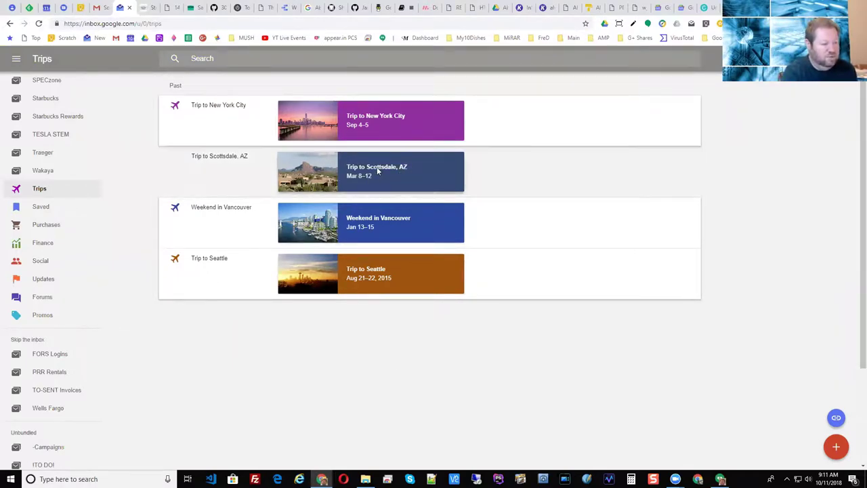
scroll(375, 304, "down", 2)
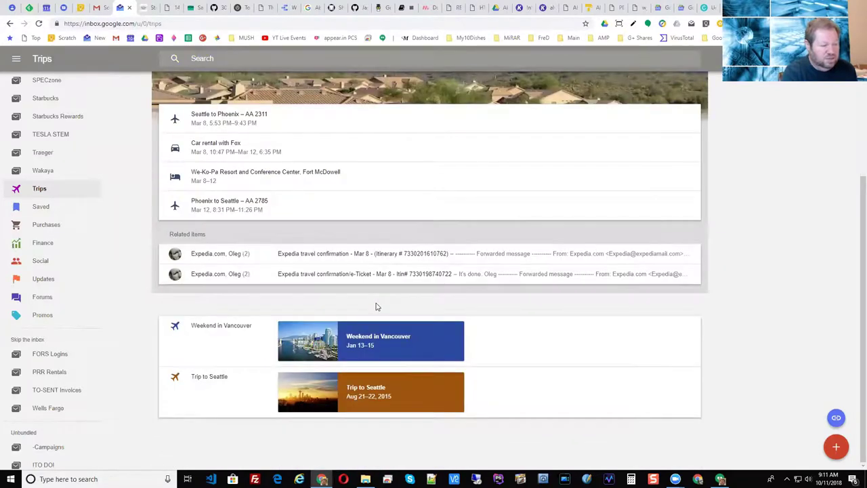
scroll(378, 307, "up", 1)
scroll(372, 313, "up", 1)
scroll(368, 315, "down", 2)
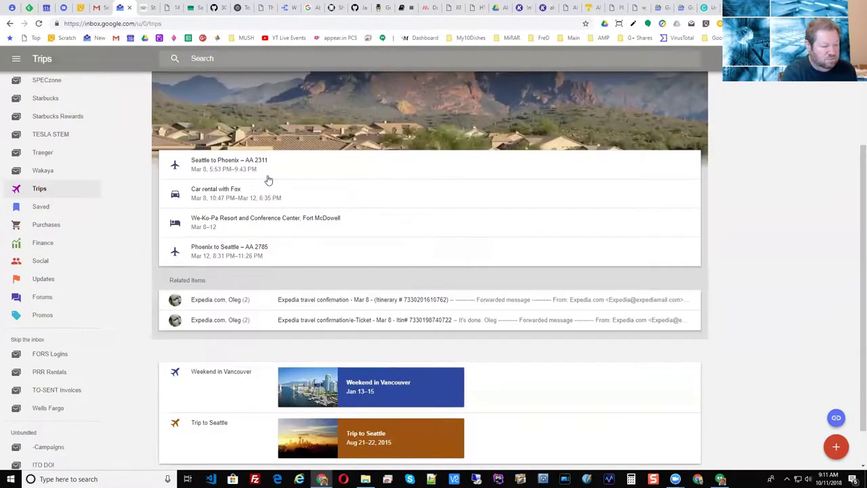
scroll(338, 252, "down", 1)
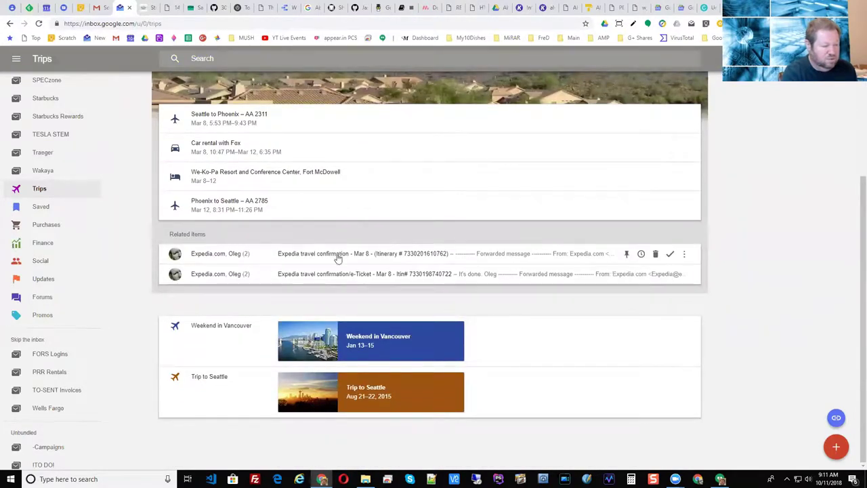
scroll(454, 282, "up", 2)
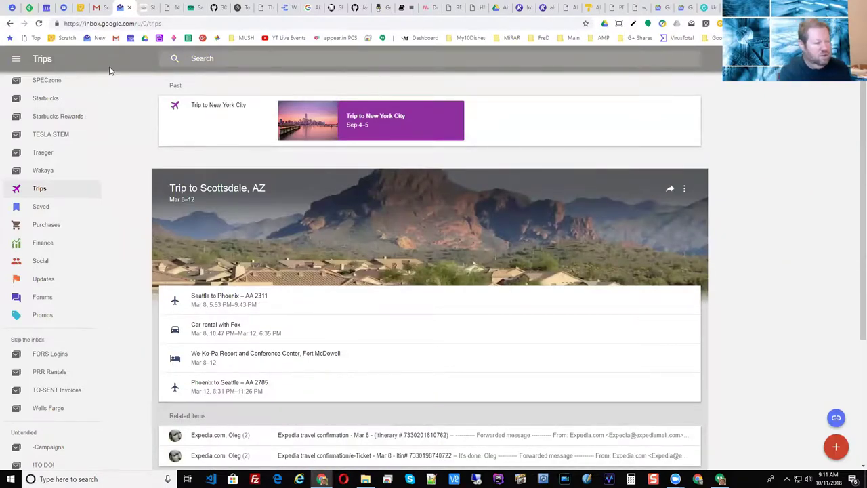
Step: Check Gmail's Social category again, return to Trips in Inbox by Gmail, and look over the bundles and unbundled labels
left_click(104, 11)
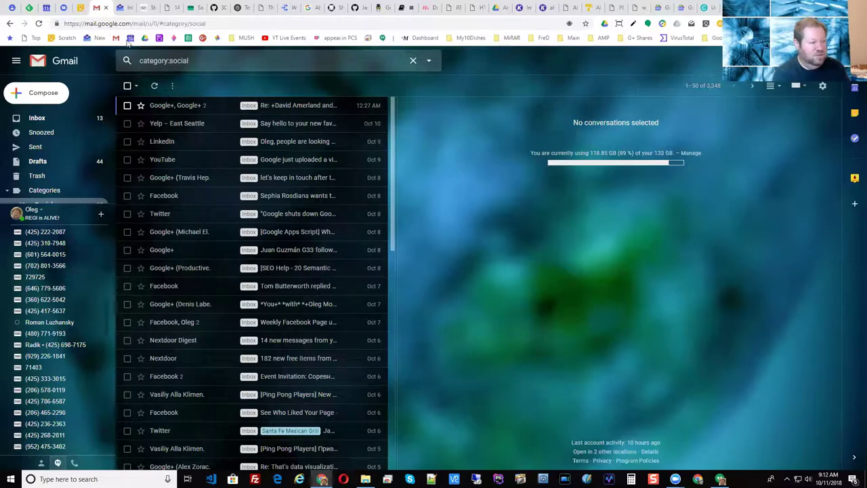
left_click(122, 8)
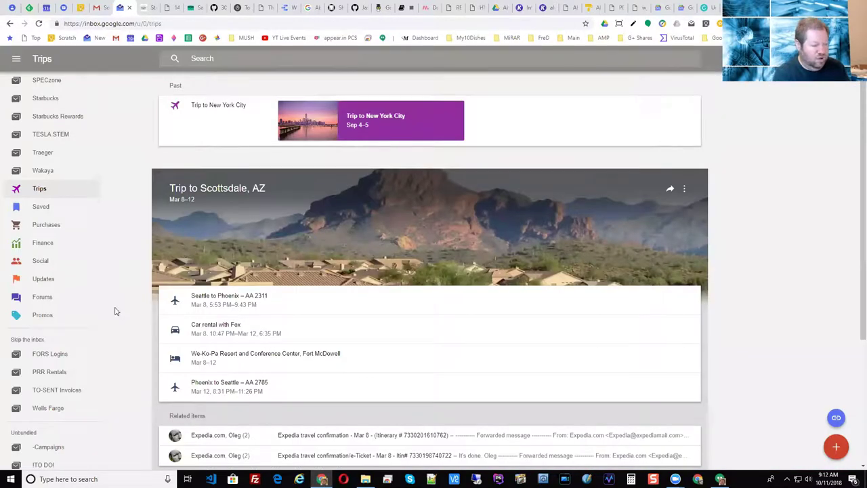
scroll(104, 390, "up", 3)
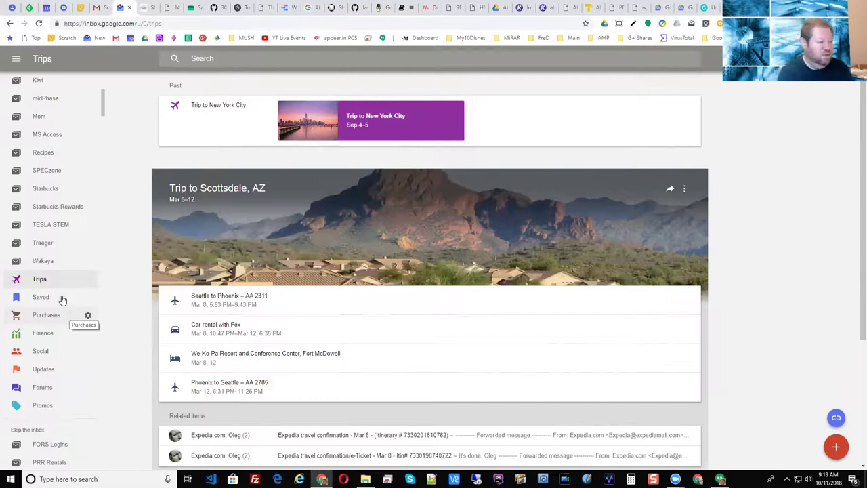
scroll(59, 271, "down", 3)
scroll(60, 288, "down", 5)
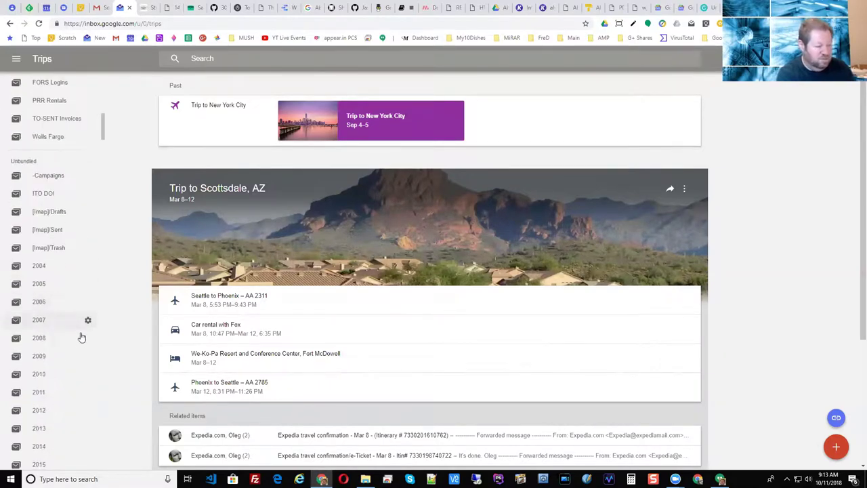
Step: Switch to Gmail and search the mail for "french"
scroll(70, 330, "up", 10)
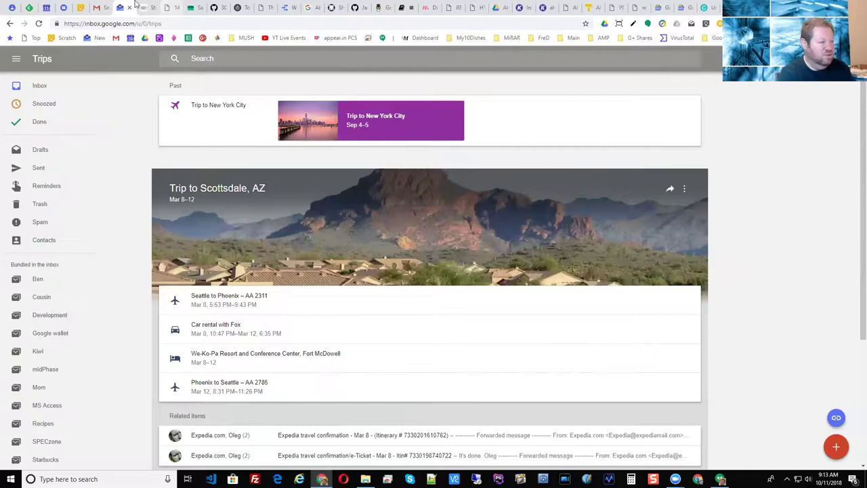
left_click(98, 7)
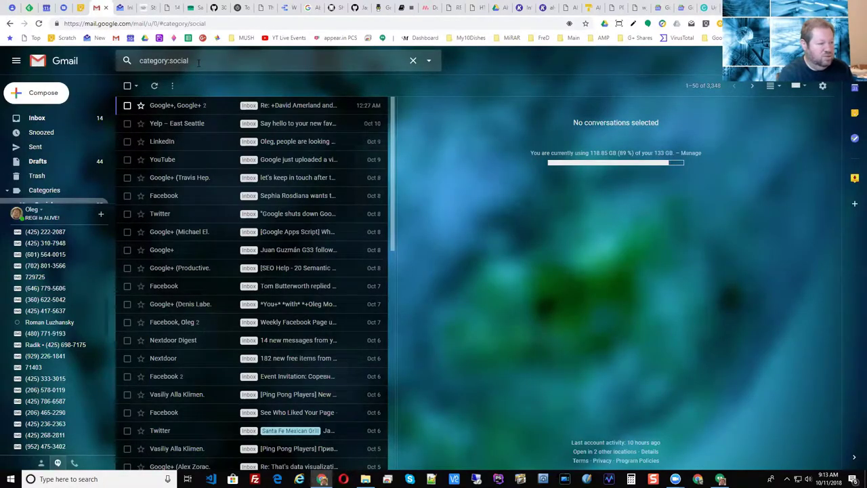
left_click(207, 60)
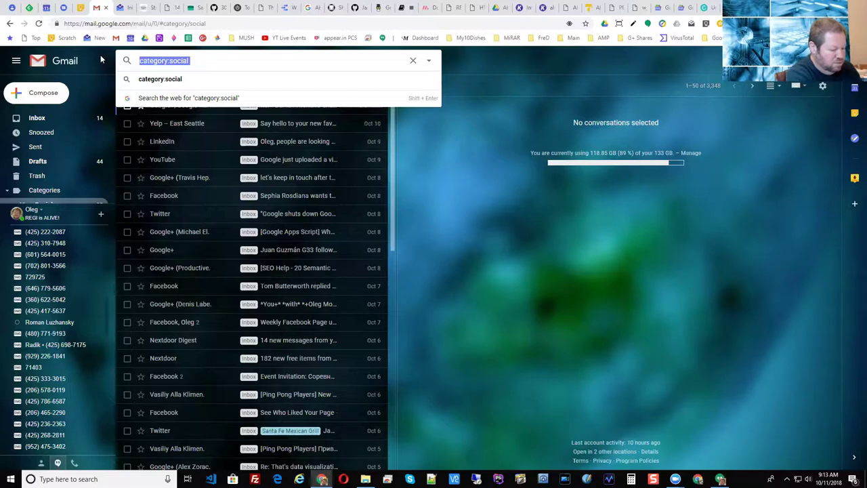
type("french")
key("Return")
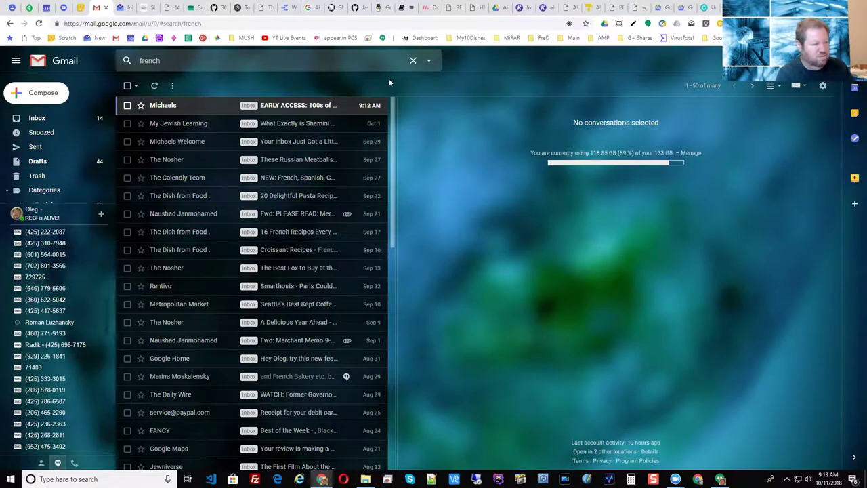
Step: Start a filter from the "french" search, look through its actions and available labels, and close it without creating the filter
left_click(429, 61)
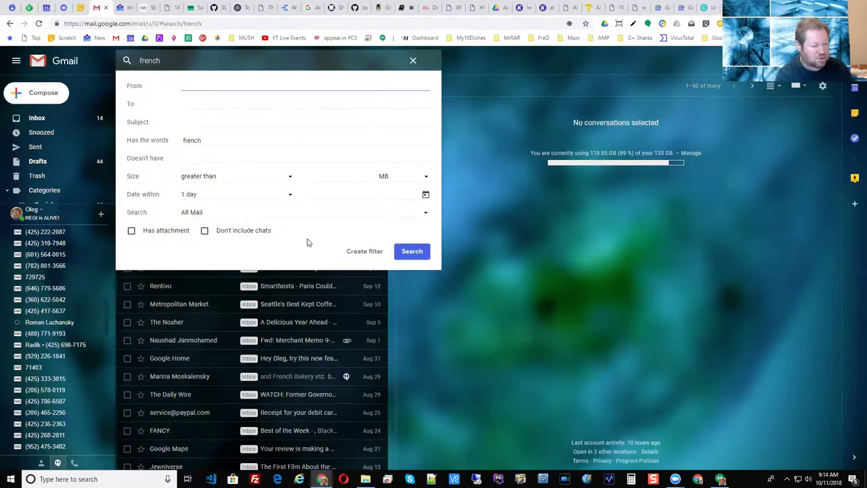
left_click(366, 252)
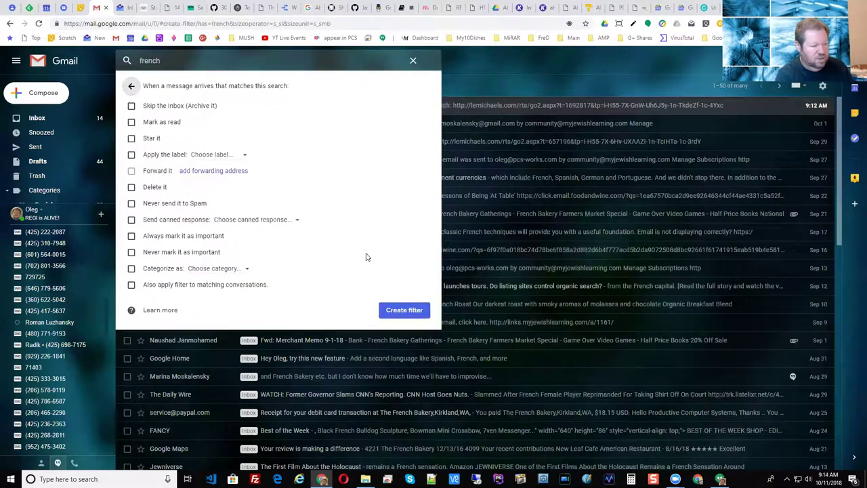
left_click(245, 155)
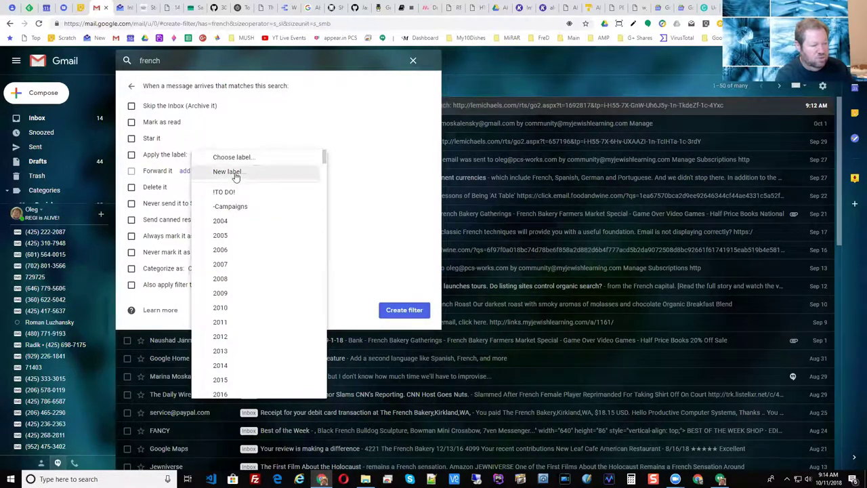
scroll(230, 339, "down", 5)
scroll(238, 328, "up", 5)
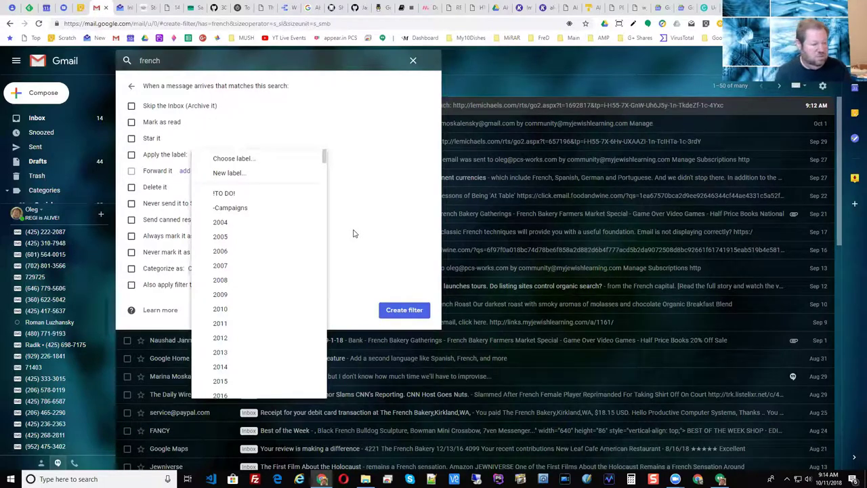
left_click(376, 182)
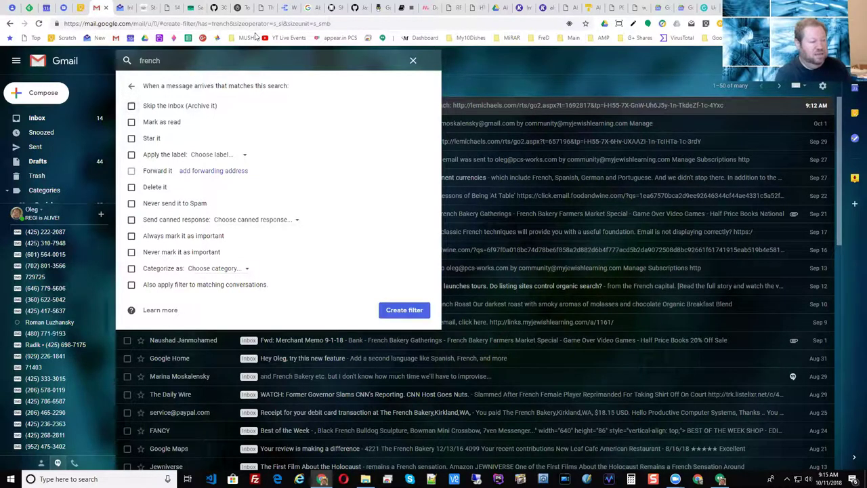
left_click(413, 63)
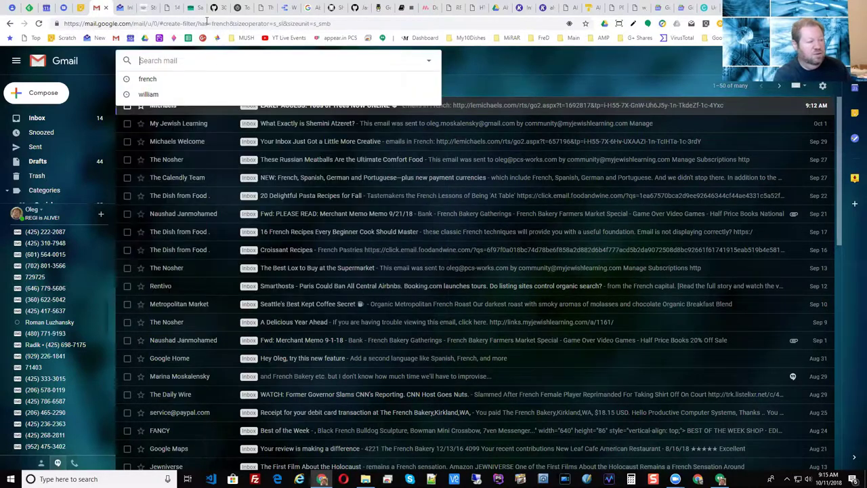
Step: Compare Trips in Inbox by Gmail with Gmail's message list, and return to Inbox by Gmail's main inbox
left_click(122, 10)
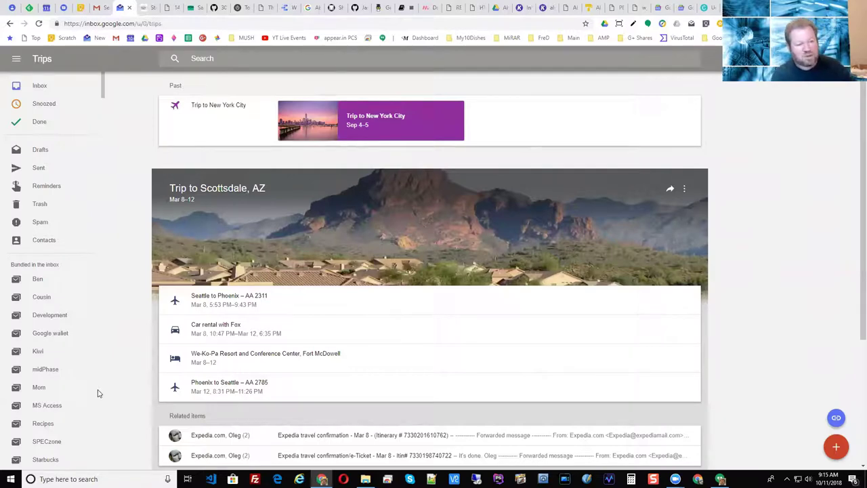
left_click(98, 8)
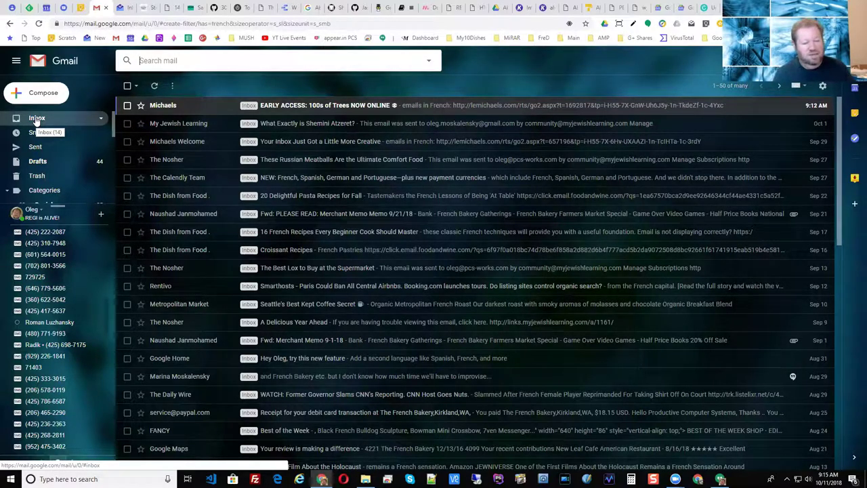
left_click(121, 8)
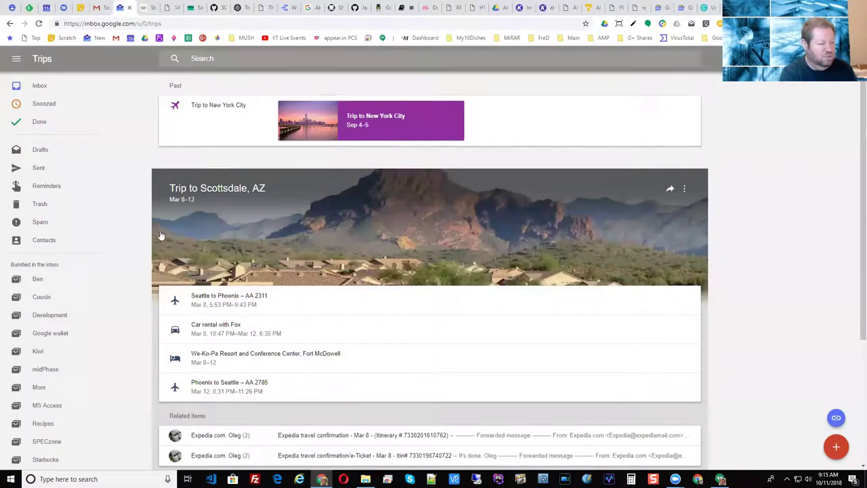
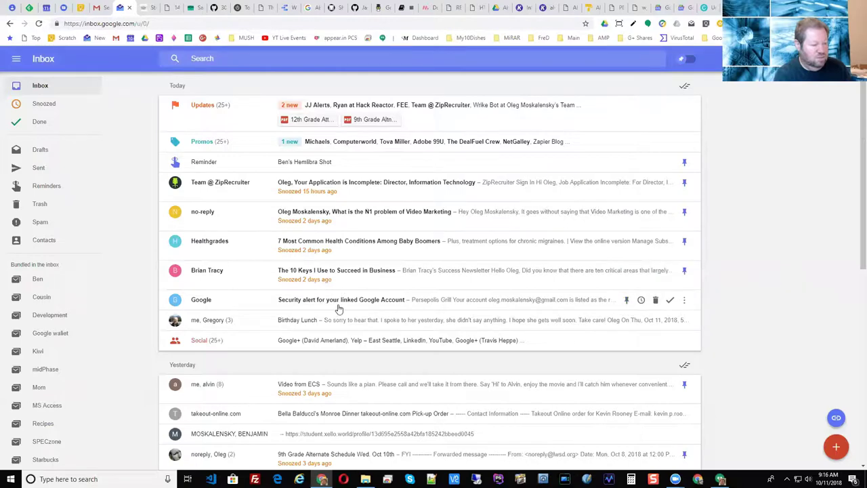
Step: Open the email "Security alert for your linked Google Account" and snooze it until tomorrow, Fri 9:00 AM
left_click(352, 300)
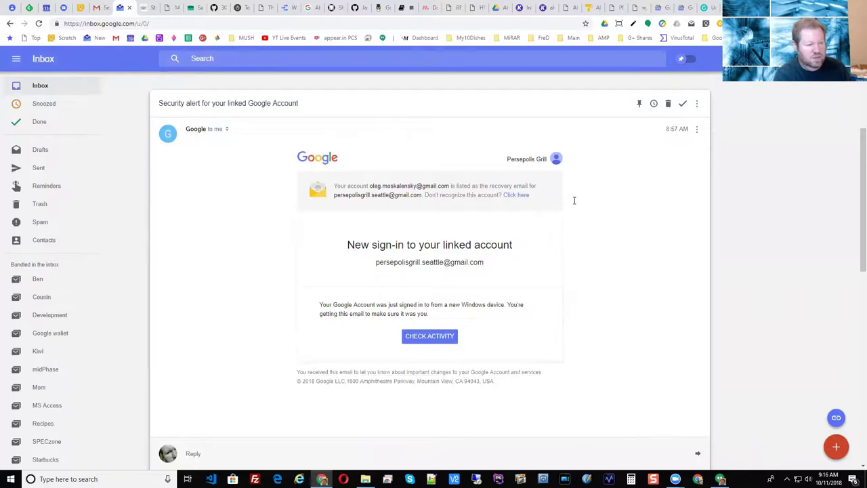
left_click(654, 107)
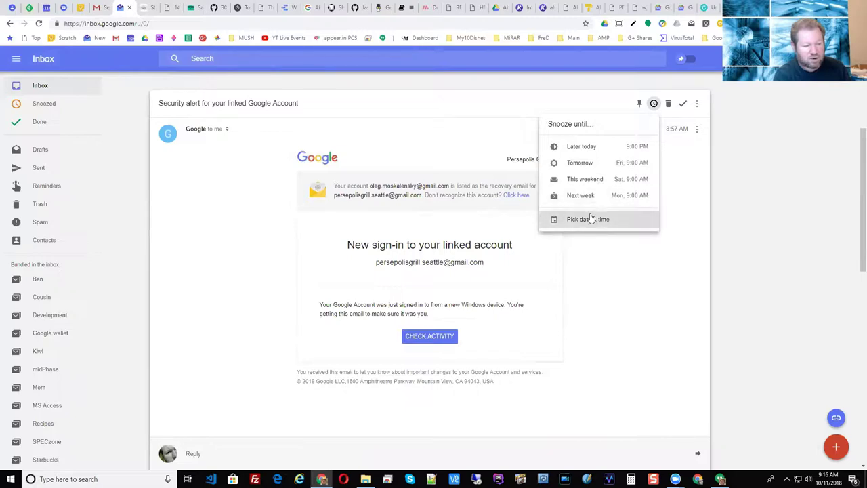
left_click(586, 166)
scroll(441, 250, "up", 3)
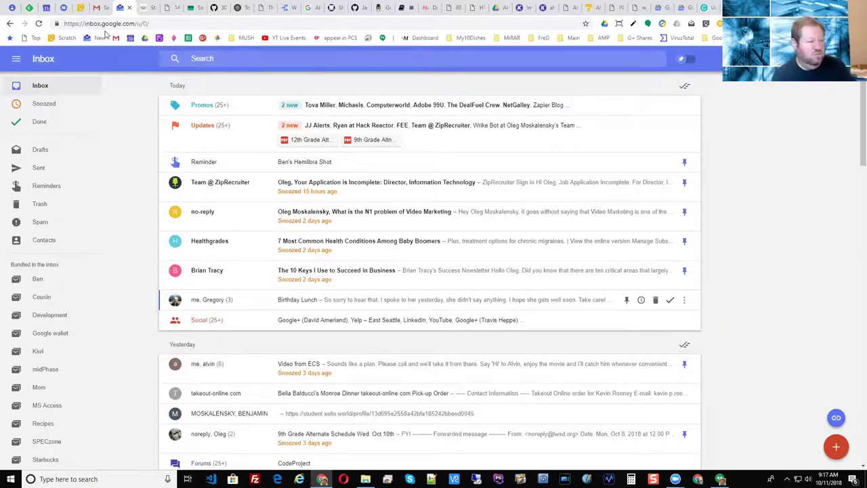
left_click(98, 10)
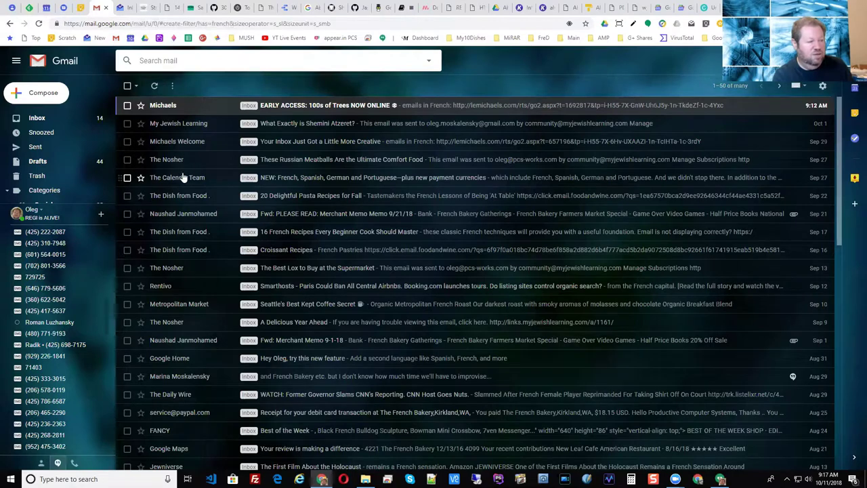
left_click(39, 120)
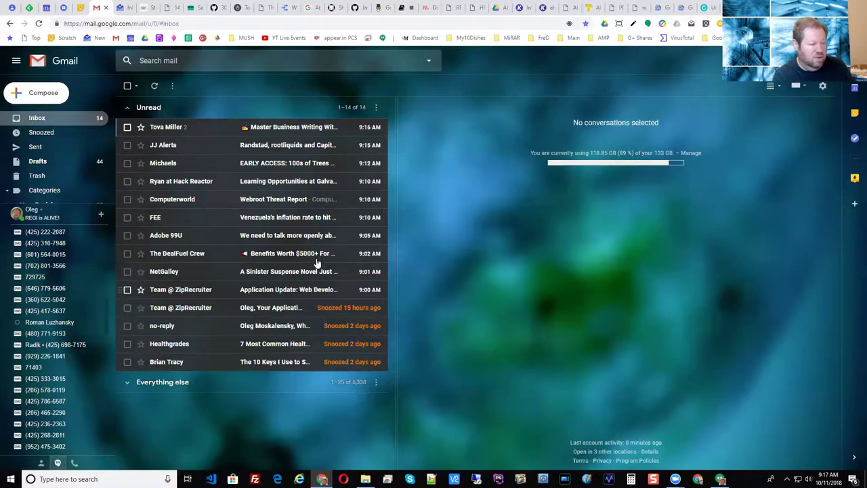
left_click(278, 166)
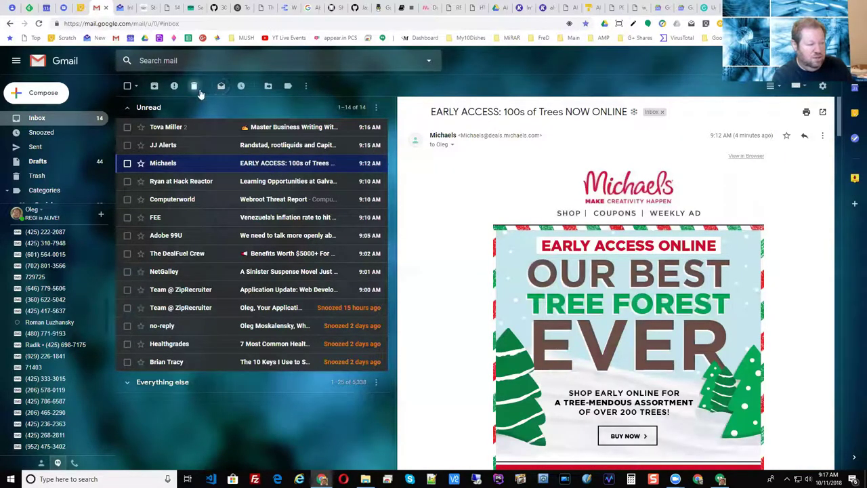
left_click(241, 87)
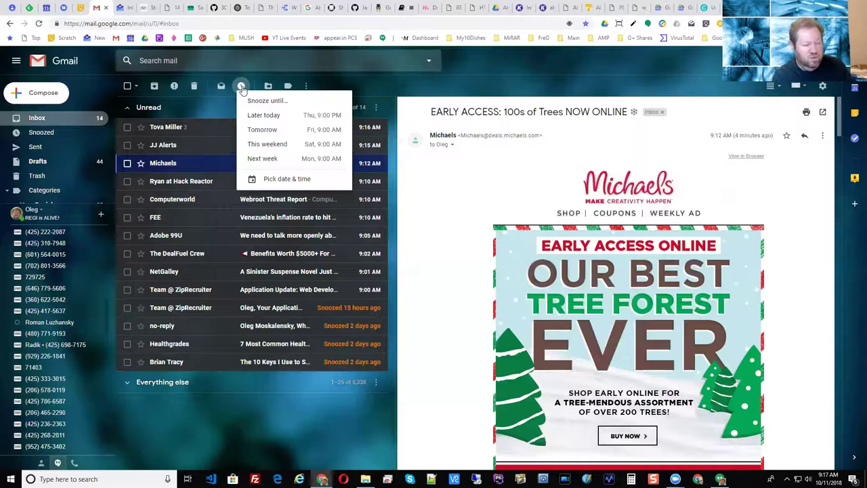
left_click(274, 147)
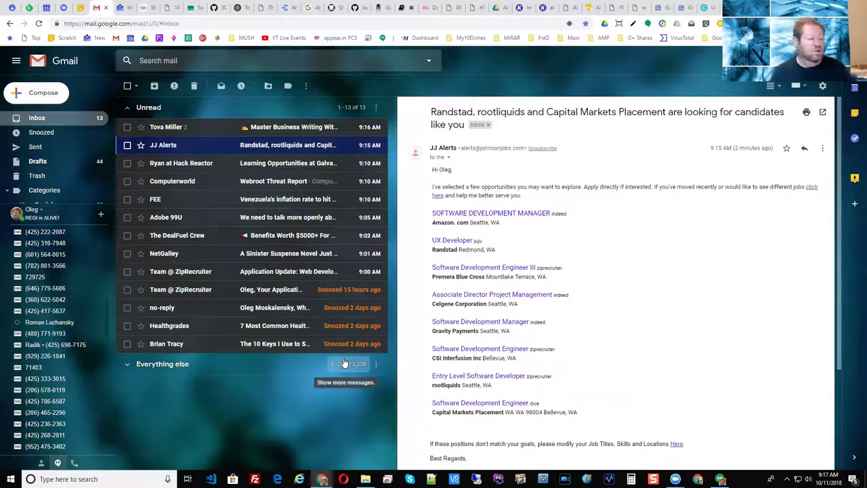
Step: Review the snoozed emails in Gmail, return to its inbox, and switch to Inbox by Gmail
left_click(56, 134)
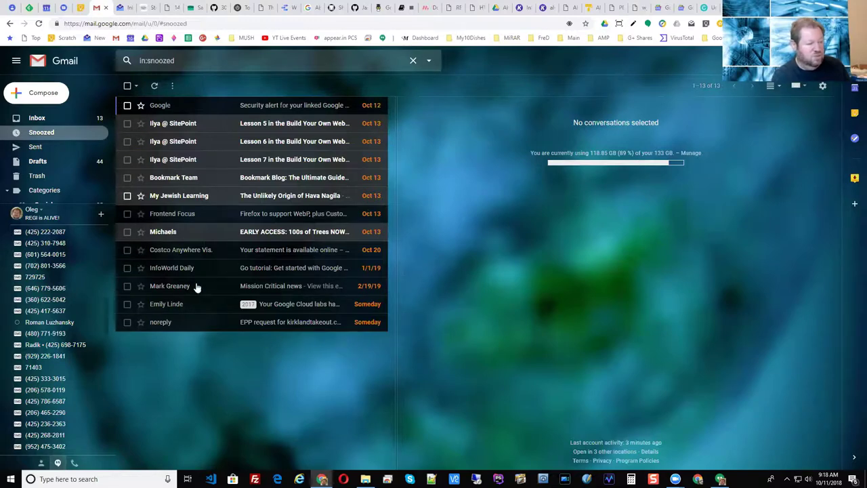
left_click(38, 118)
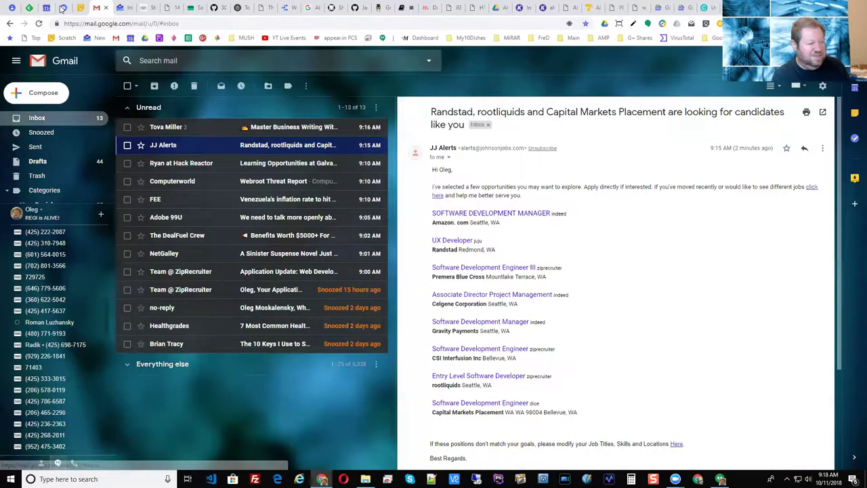
left_click(120, 8)
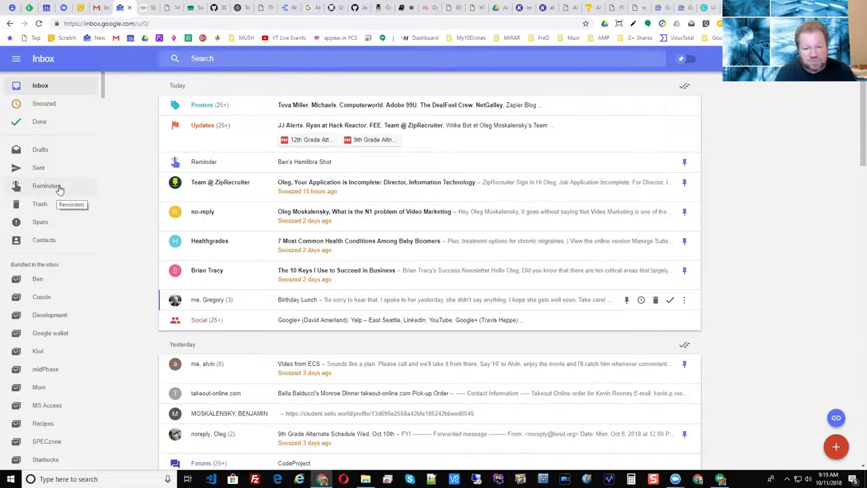
Step: Discard a blank new message, open a new reminder, toggle its pin, and close it without saving
left_click(838, 449)
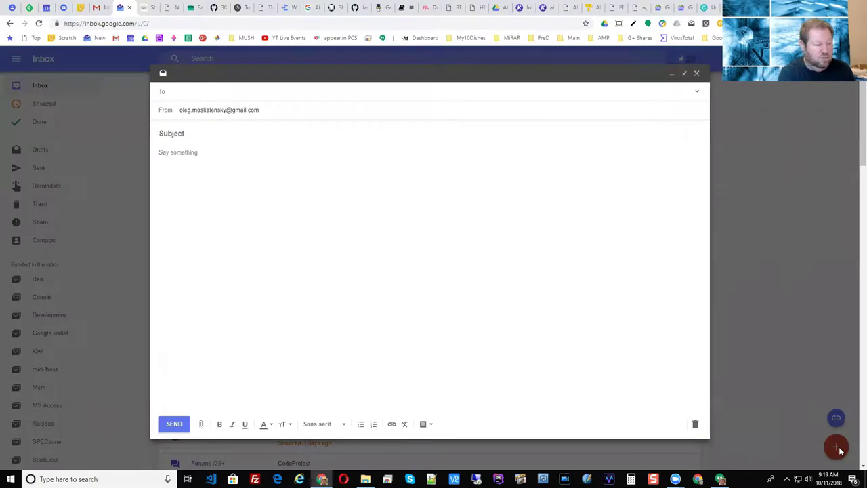
left_click(695, 424)
mouse_move(837, 447)
left_click(838, 393)
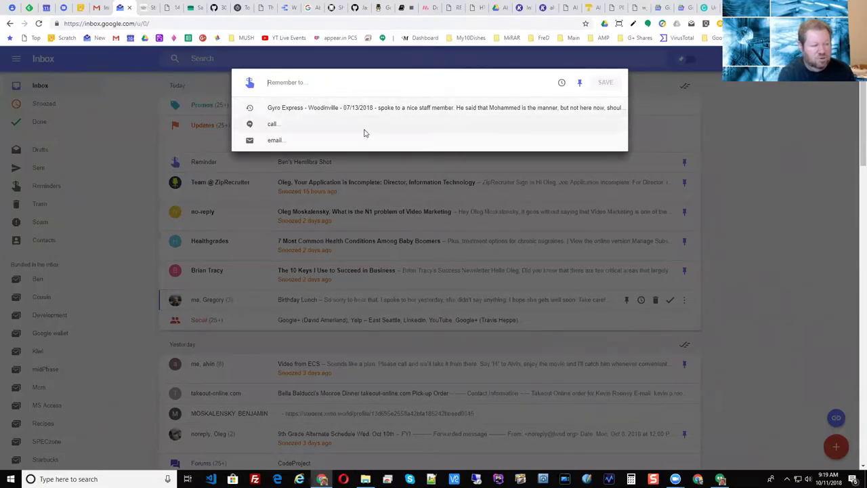
left_click(580, 84)
left_click(772, 192)
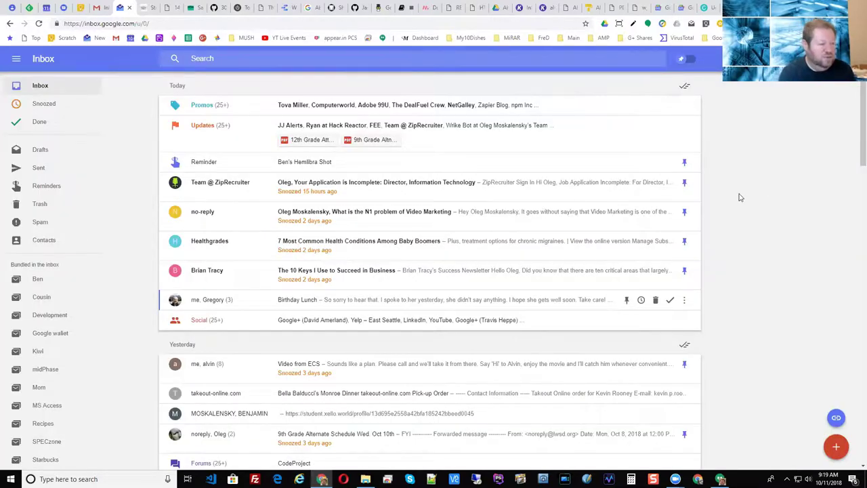
Step: Add the reminder "More Info about email" to "The 10 Keys I Use to Succeed in Business", save it, and return to the inbox list
left_click(390, 274)
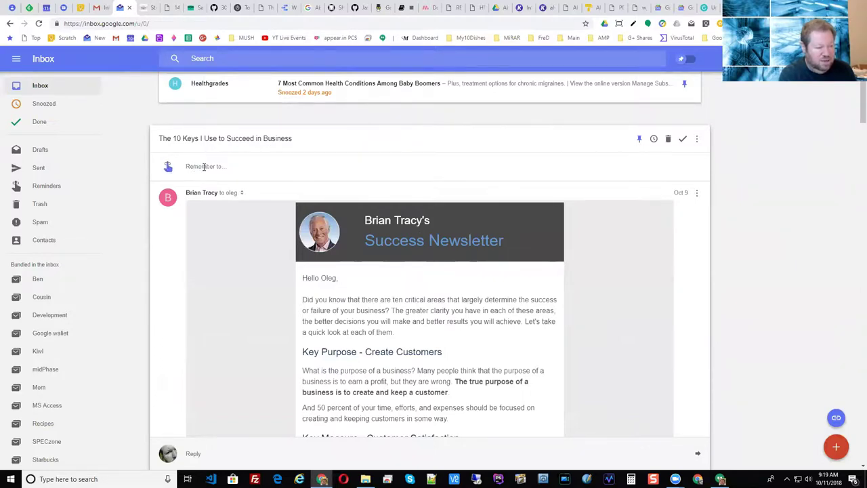
left_click(203, 167)
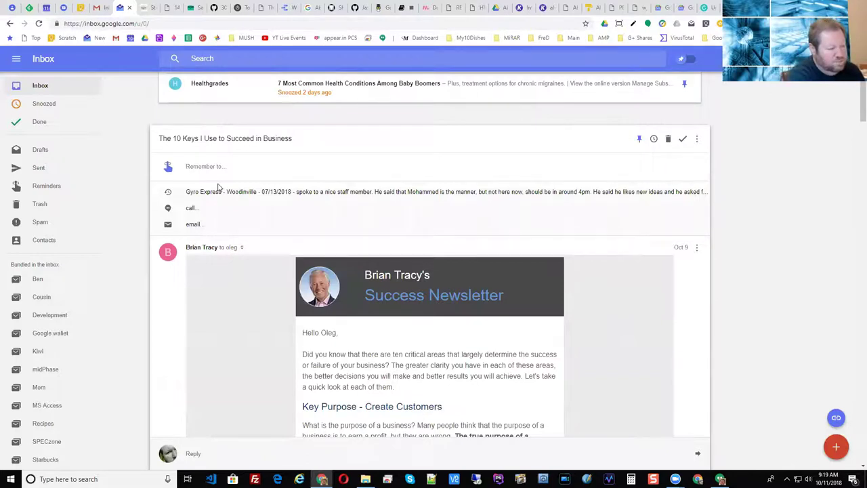
type("More Info about email")
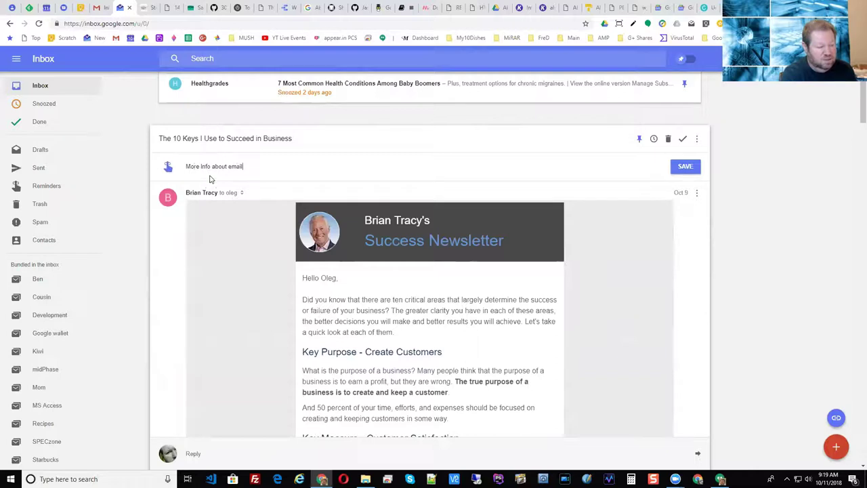
left_click(686, 167)
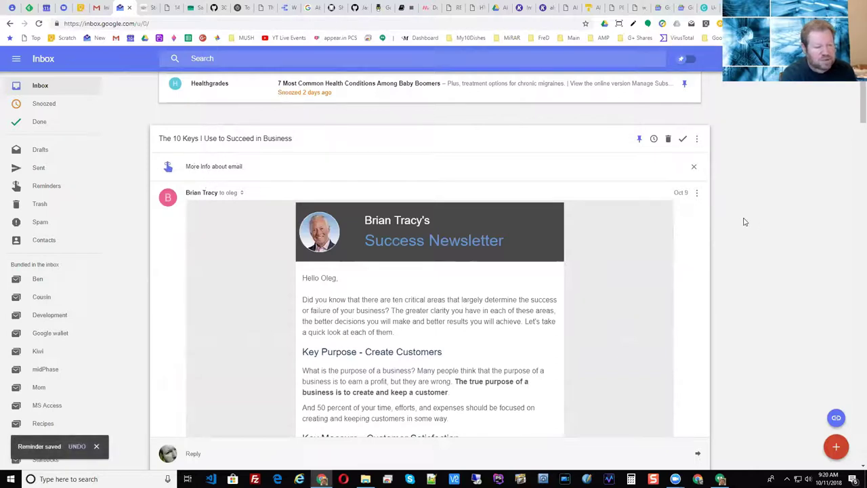
left_click(738, 197)
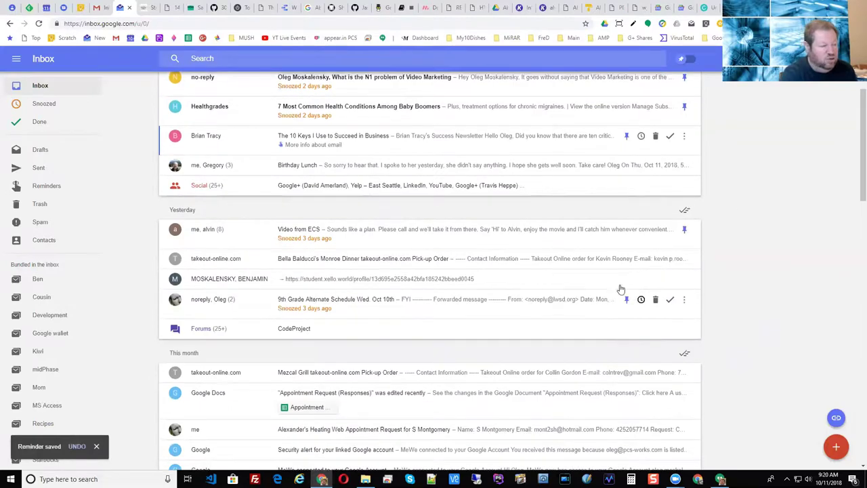
scroll(621, 289, "up", 3)
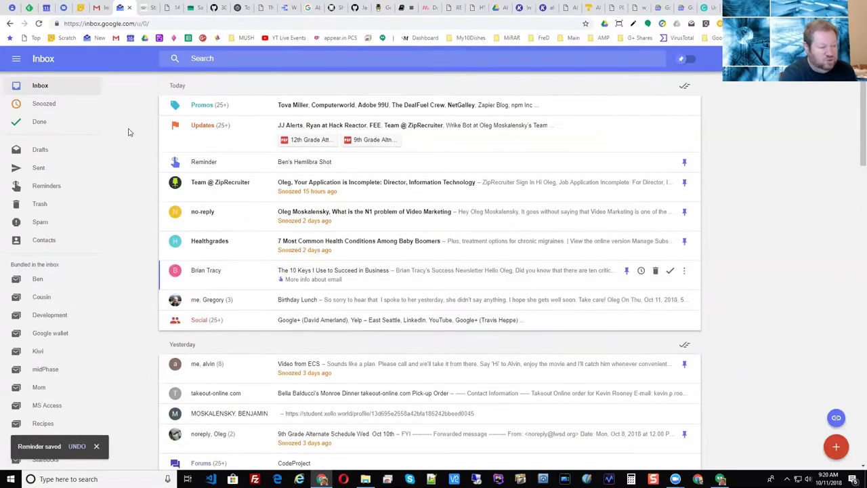
Step: Switch to Gmail, open the Computerworld "Webroot Threat Report" email, and show the Keep notes beside it
left_click(102, 8)
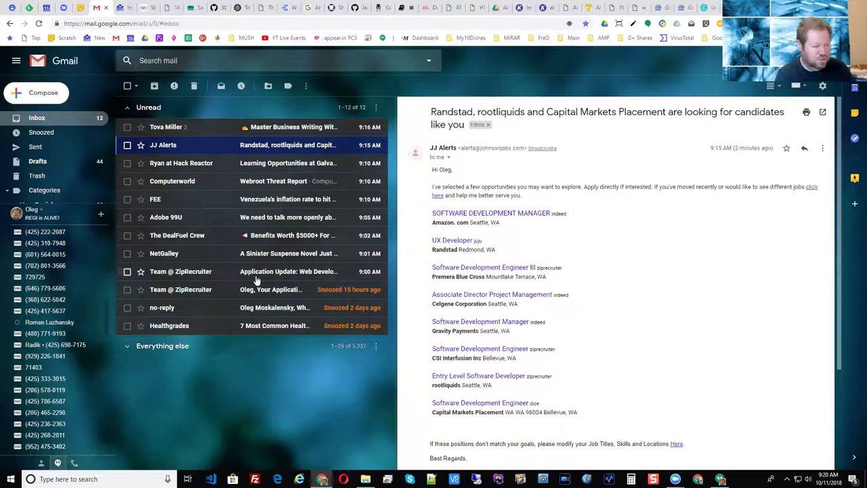
left_click(269, 184)
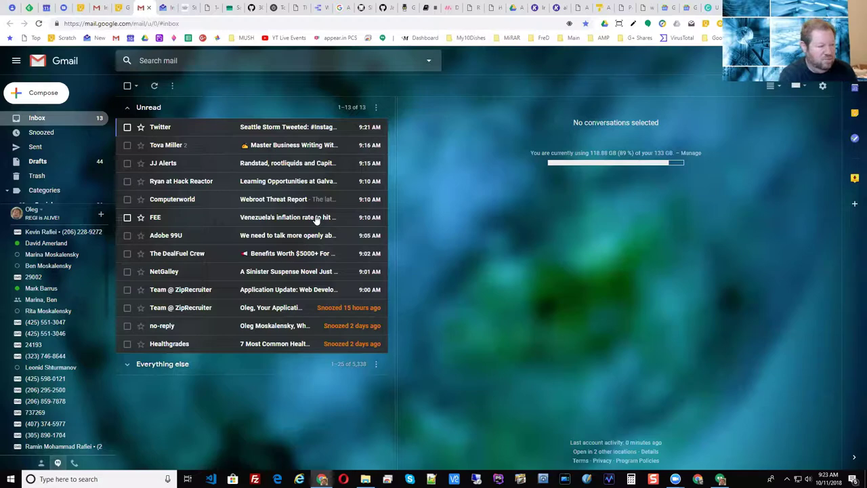
left_click(261, 204)
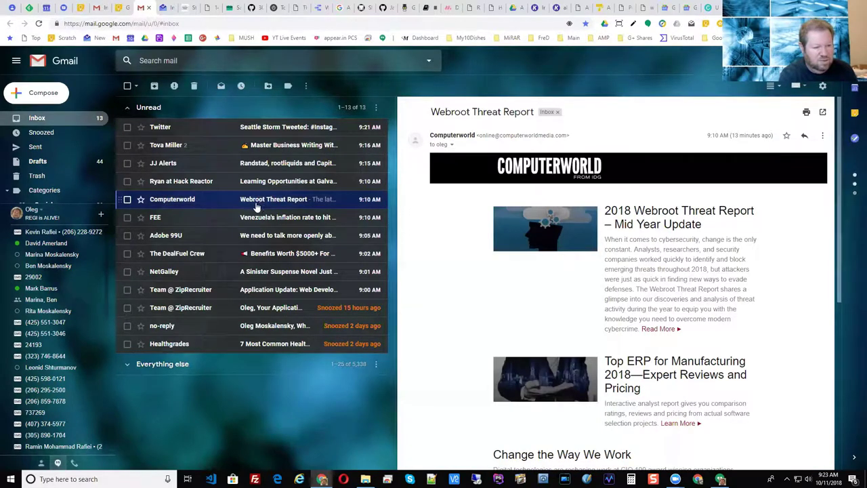
left_click(855, 114)
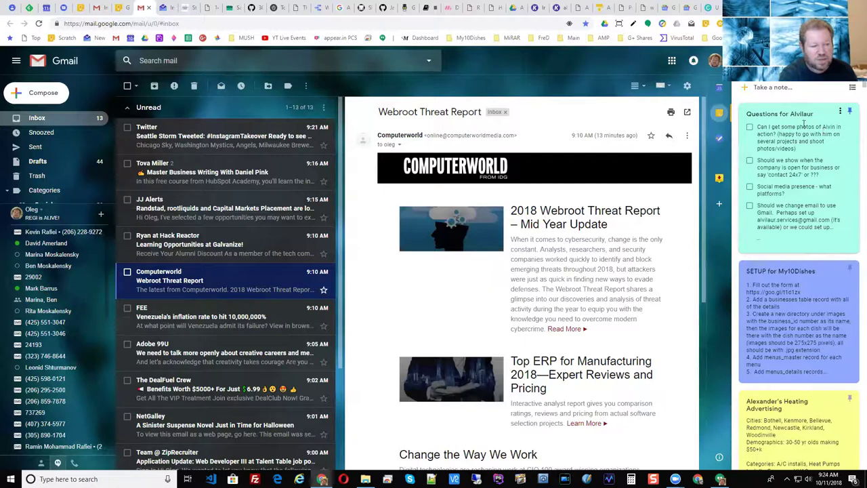
Step: Start a new Keep note attached to the "Webroot Threat Report" email and title it "Title sample"
left_click(777, 91)
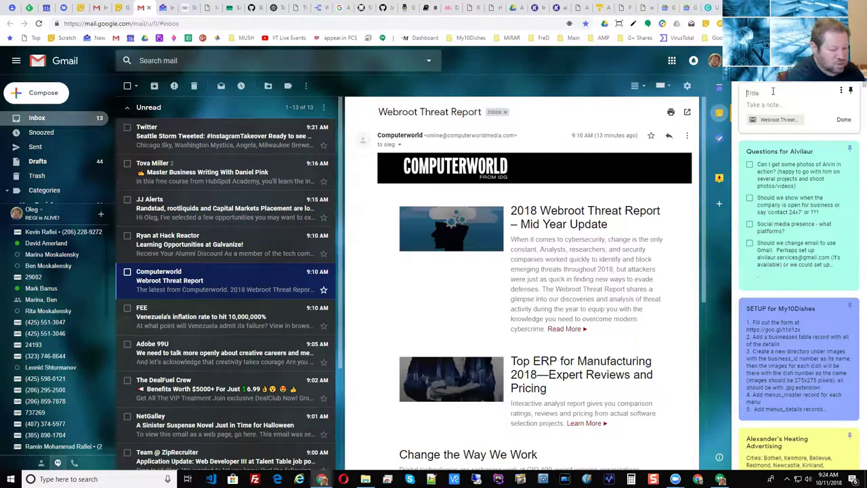
type("Title for Computerworld")
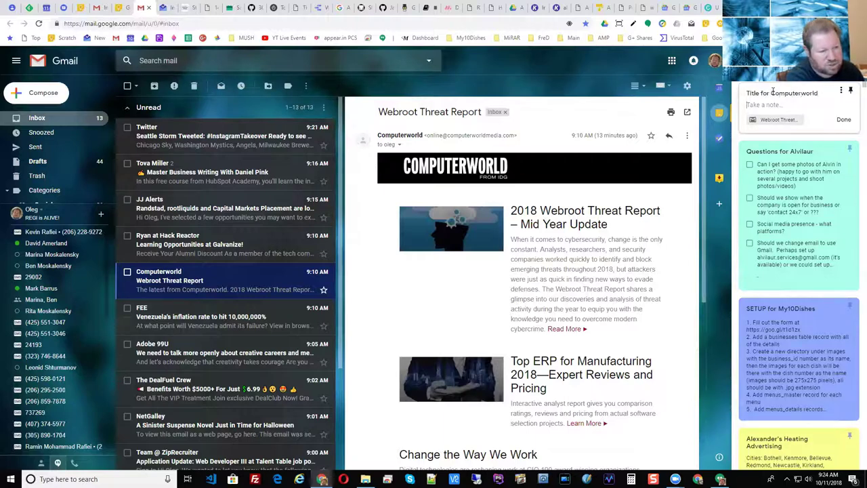
triple_click(773, 92)
type("T")
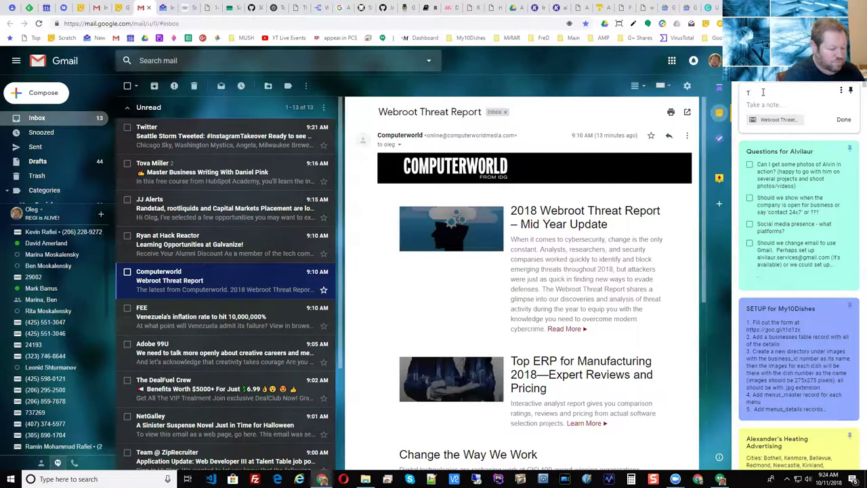
type("itle for")
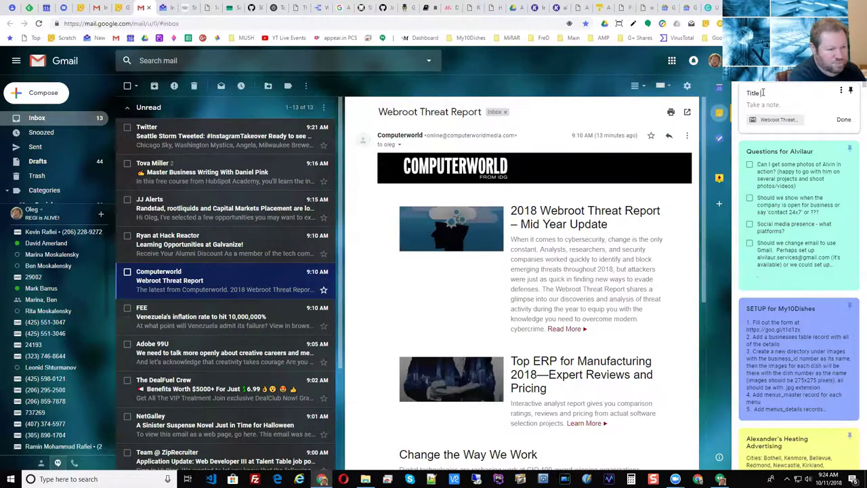
key("BackSpace")
key("BackSpace")
key("BackSpace")
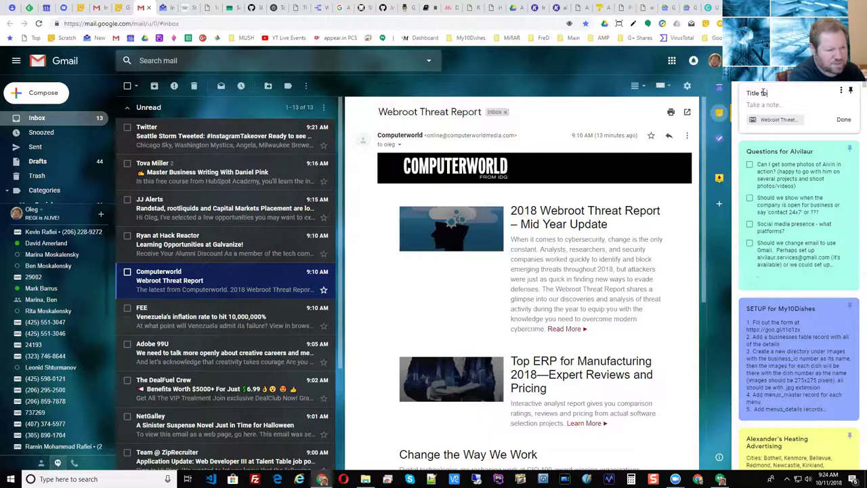
type("sample")
key("Return")
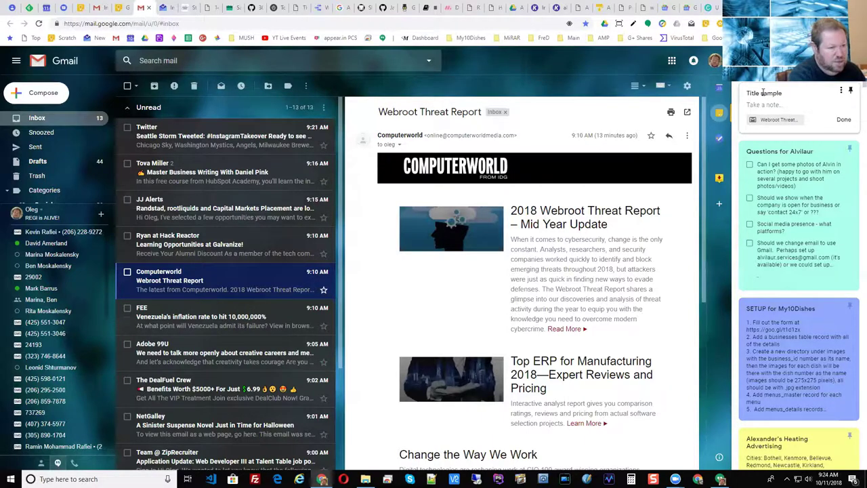
Step: Fill the note body with "Description, can have multiple lines" and a second line "ljkwfljwekjf", and save the note
type("Desc")
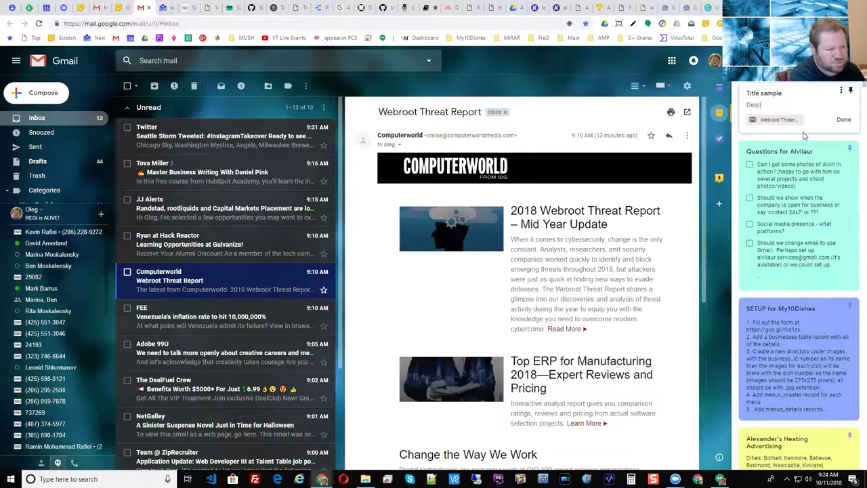
type("ription, can have multiple")
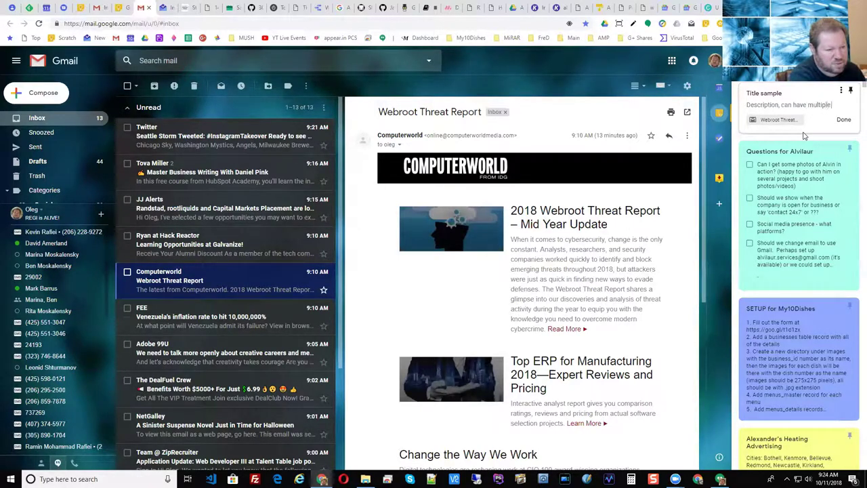
type(" lines")
key("Return")
type("ljkwfljwekjf")
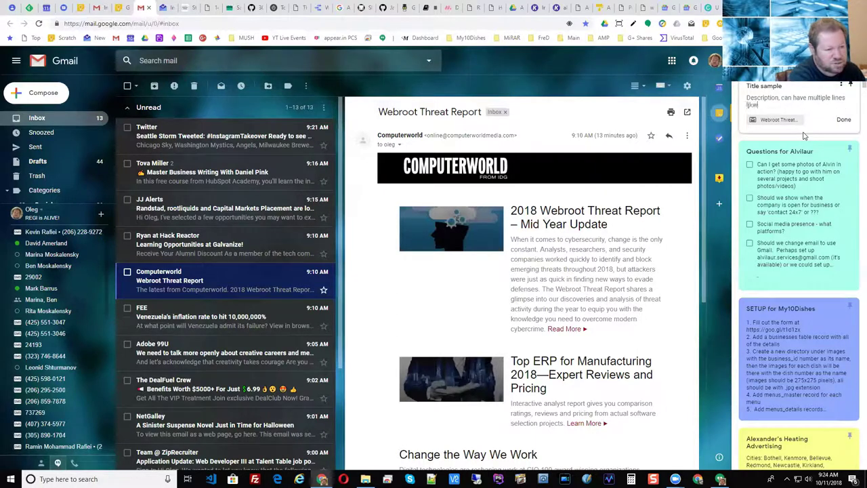
key("Return")
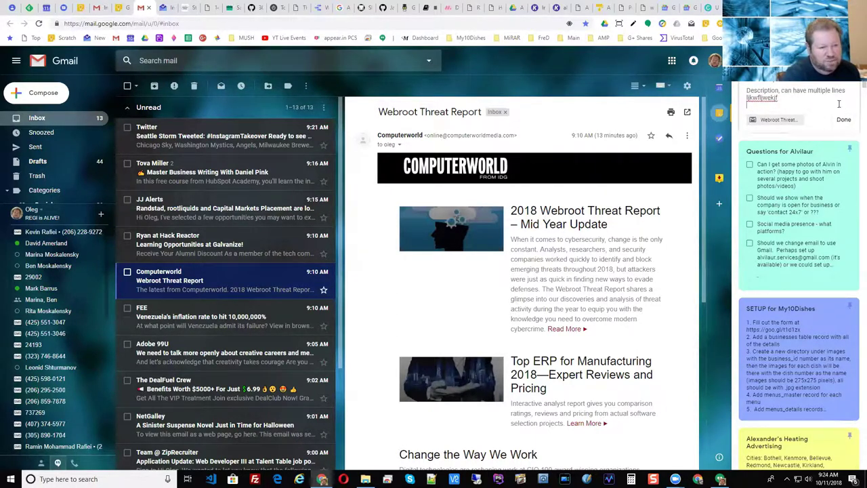
scroll(835, 124, "up", 1)
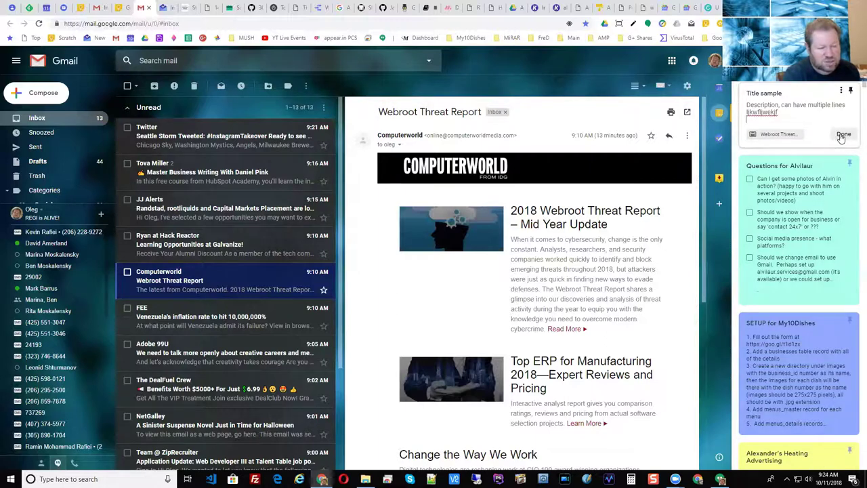
left_click(843, 135)
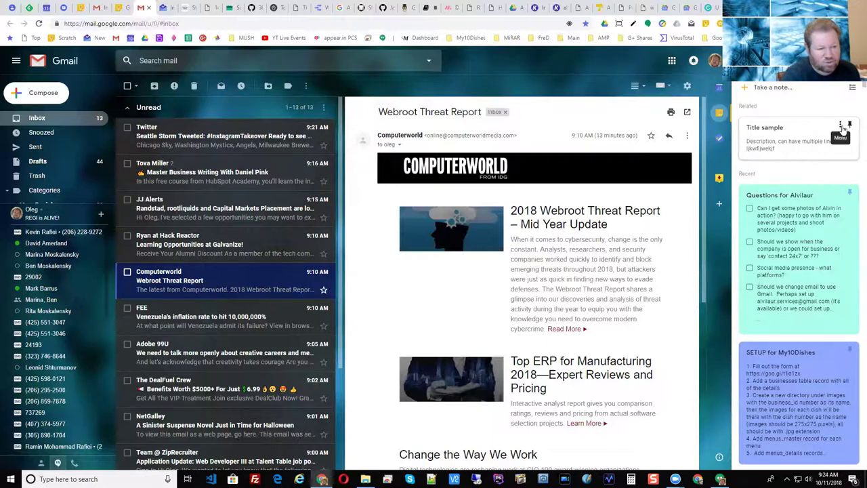
Step: Open the "Title sample" note in Google Keep and add the line "ljkwelfjlwjef" to its body
left_click(841, 127)
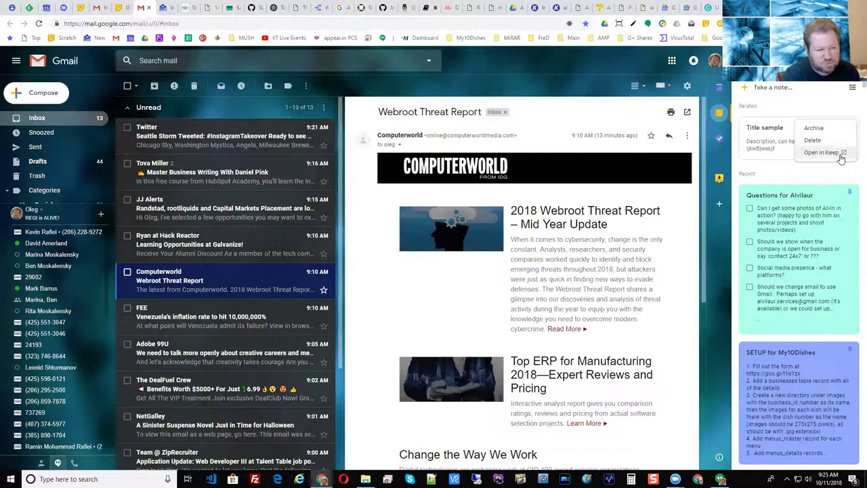
left_click(841, 155)
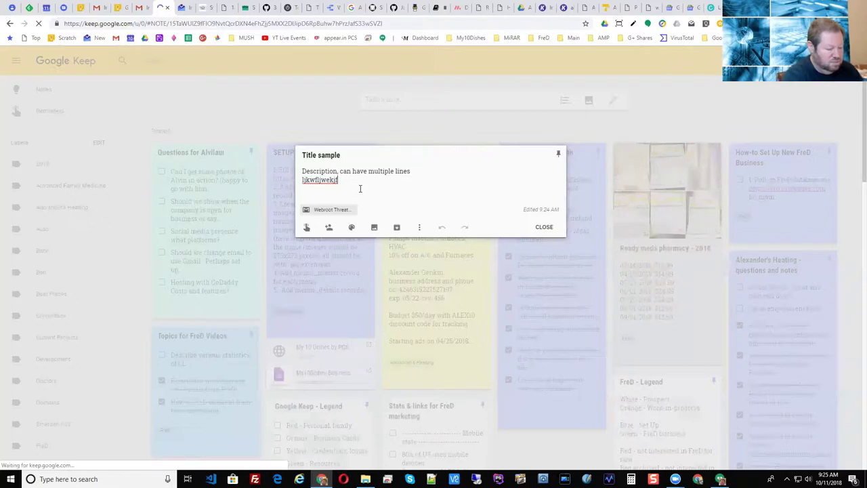
key("Return")
type("ljkwelfjlwjef")
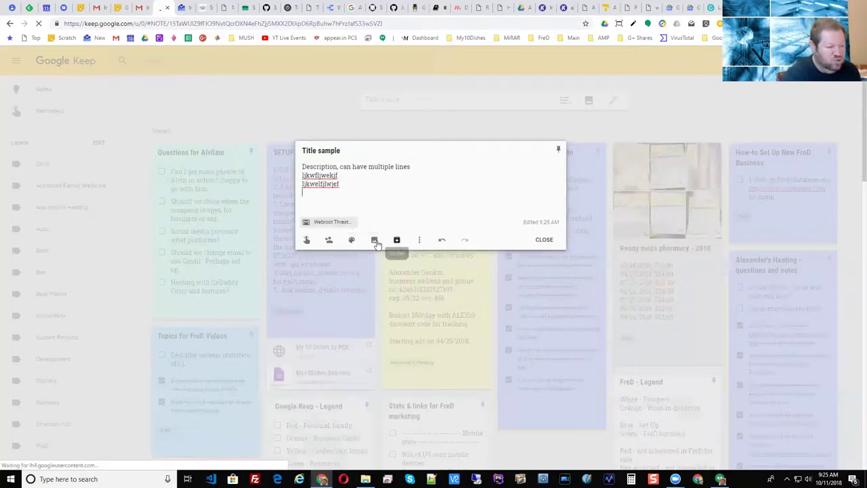
Step: Color the "Title sample" note teal and set its reminder to next week, Mon 9:00 AM
mouse_move(352, 240)
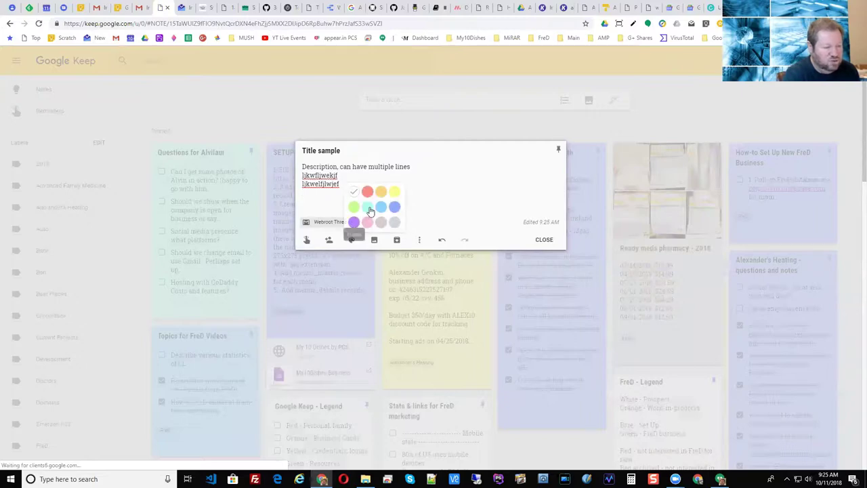
left_click(367, 207)
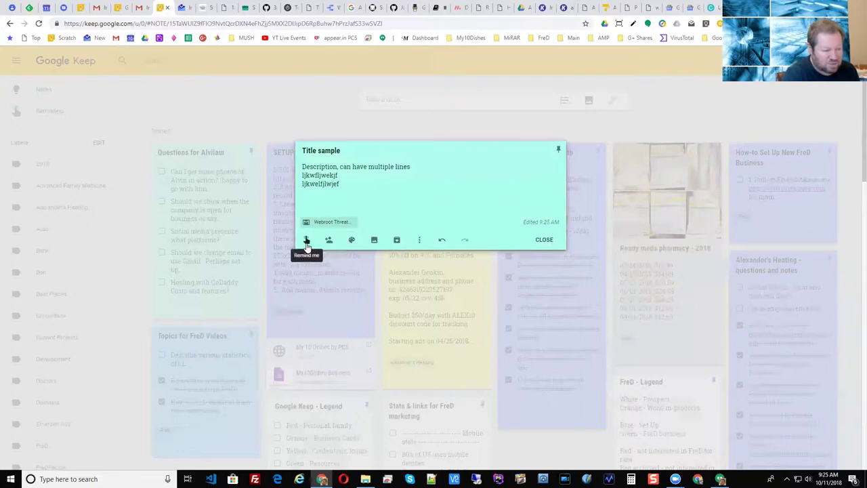
left_click(307, 241)
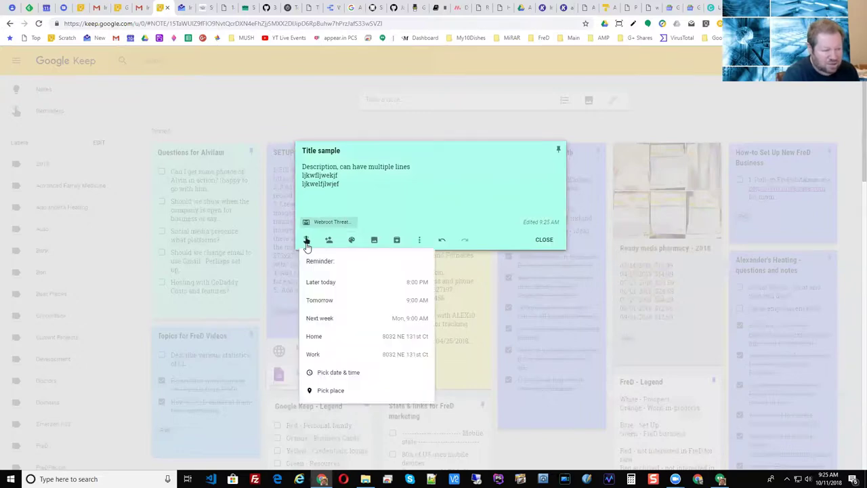
left_click(328, 320)
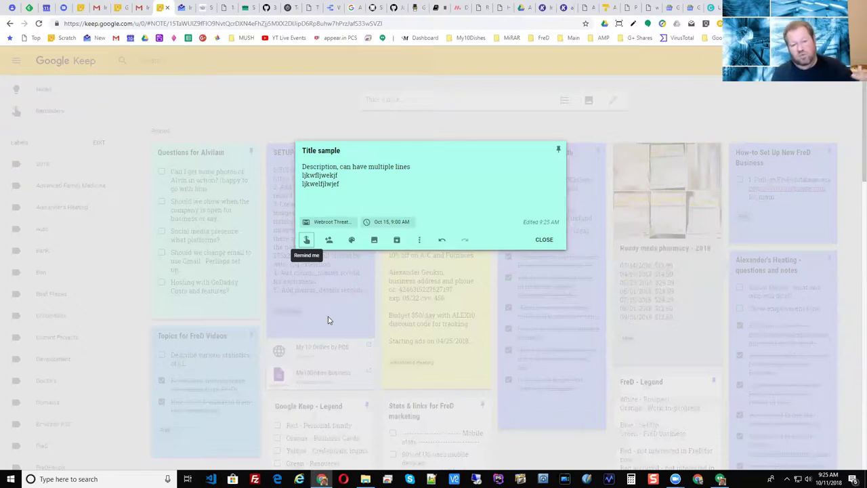
Step: Open the email linked to the note, return to the Gmail inbox, and close the "Sample title" note pop-up
left_click(329, 223)
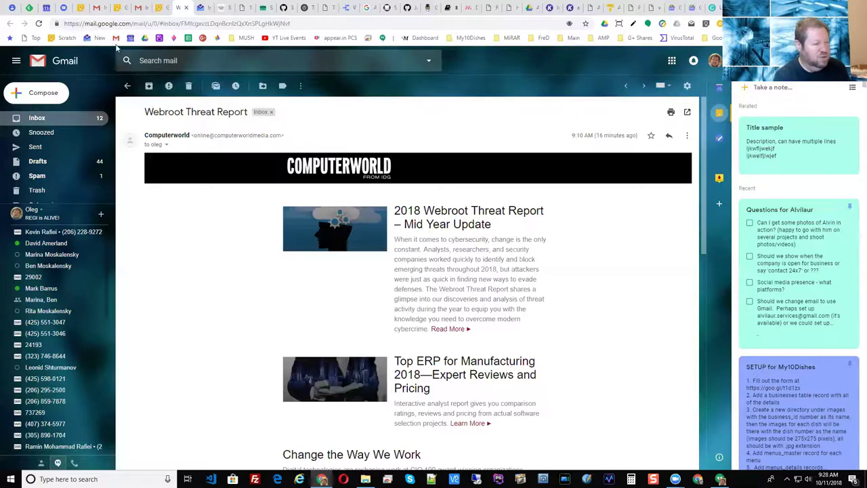
left_click(97, 8)
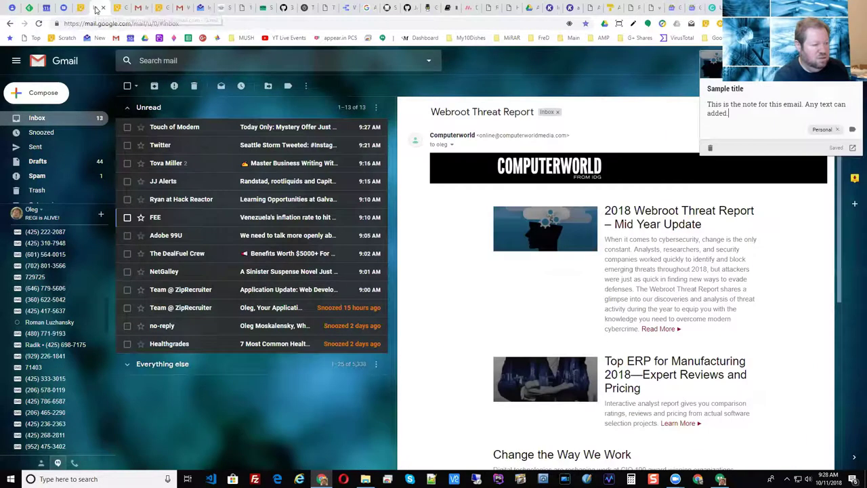
left_click(651, 84)
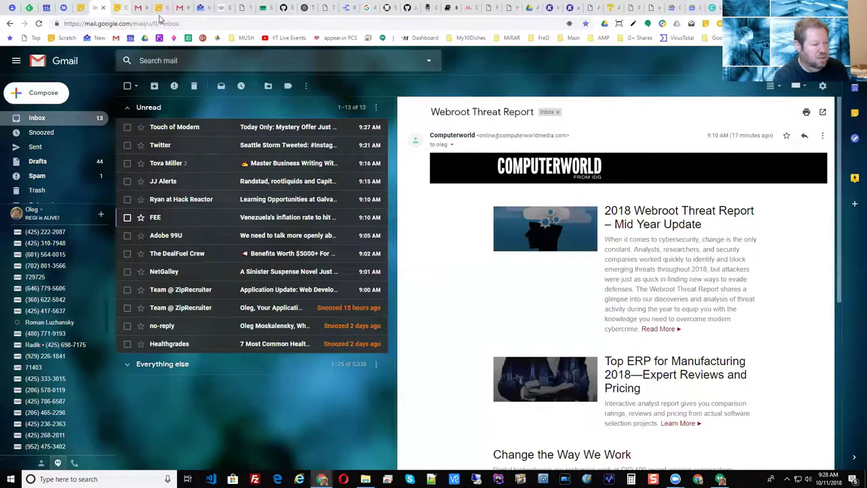
Step: Switch to Inbox by Gmail, look through its list of bundles and labels, and toggle the navigation list
left_click(202, 8)
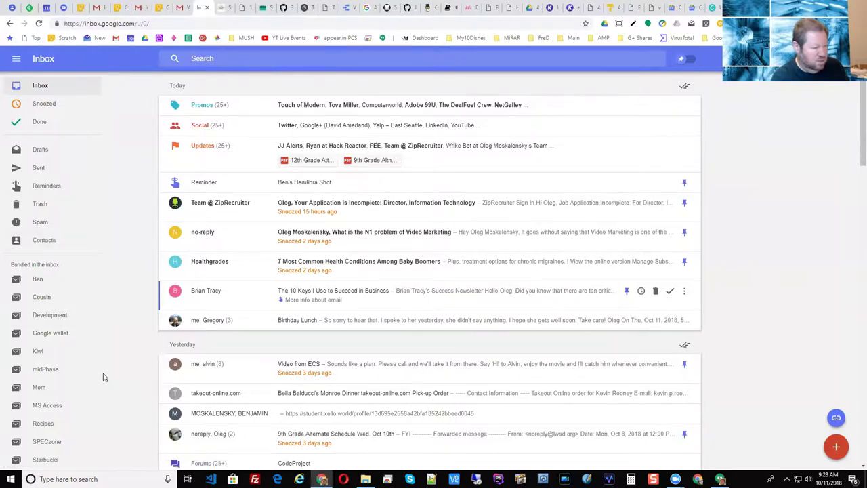
scroll(106, 373, "down", 4)
scroll(91, 370, "down", 5)
scroll(17, 336, "down", 10)
scroll(30, 338, "up", 20)
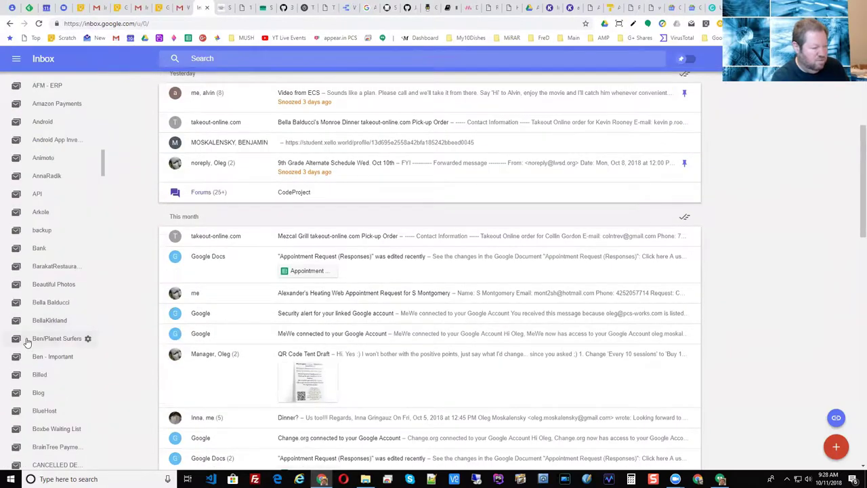
scroll(34, 343, "up", 4)
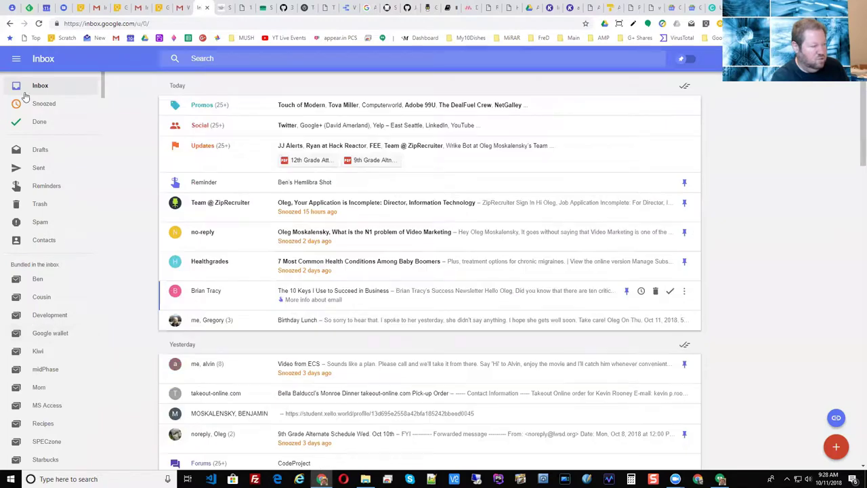
left_click(17, 60)
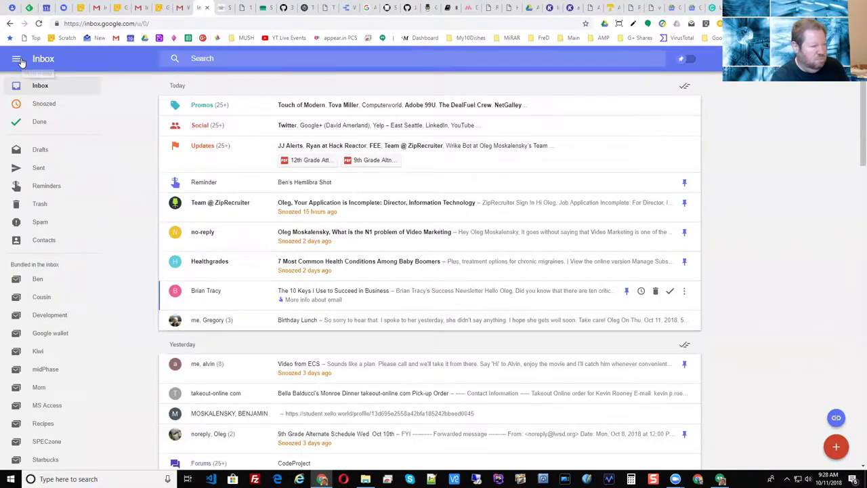
left_click(18, 60)
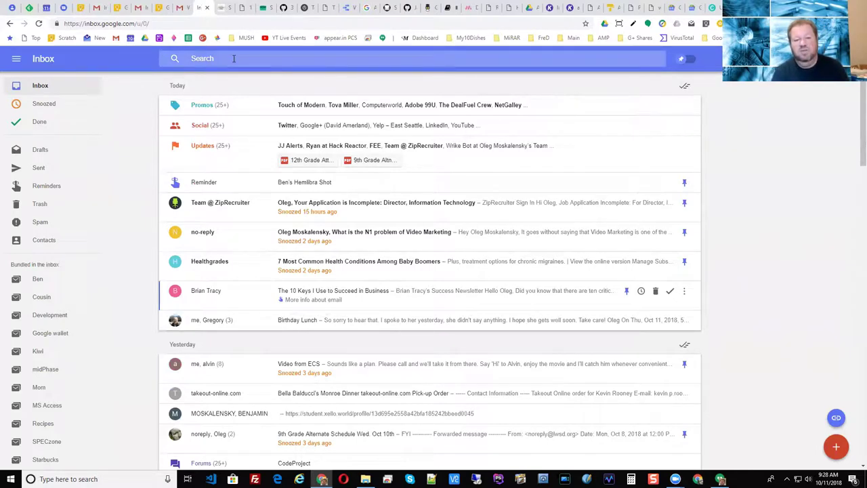
Step: Run the bookmarked search for unread, reminder and pinned items in Inbox by Gmail, and compare it with the Gmail inbox
left_click(99, 39)
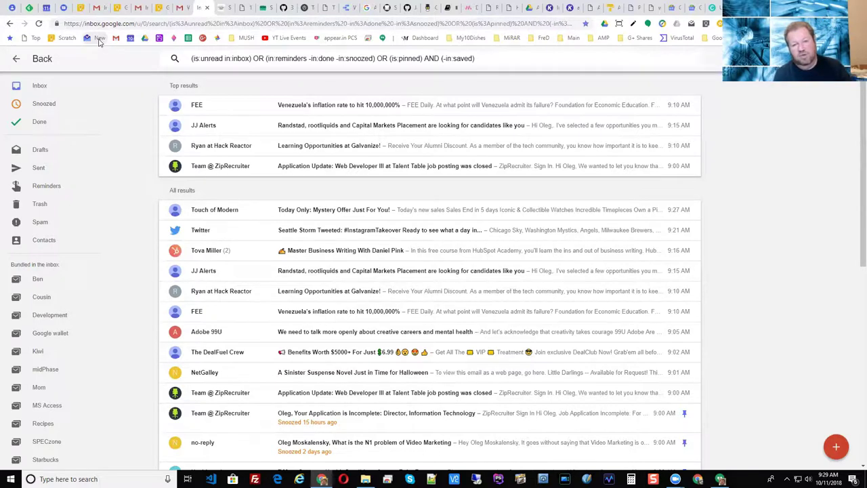
left_click(140, 8)
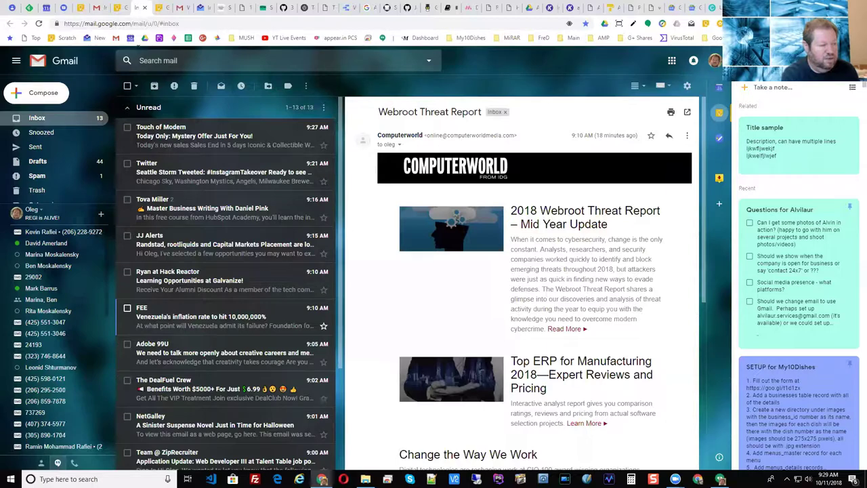
left_click(201, 9)
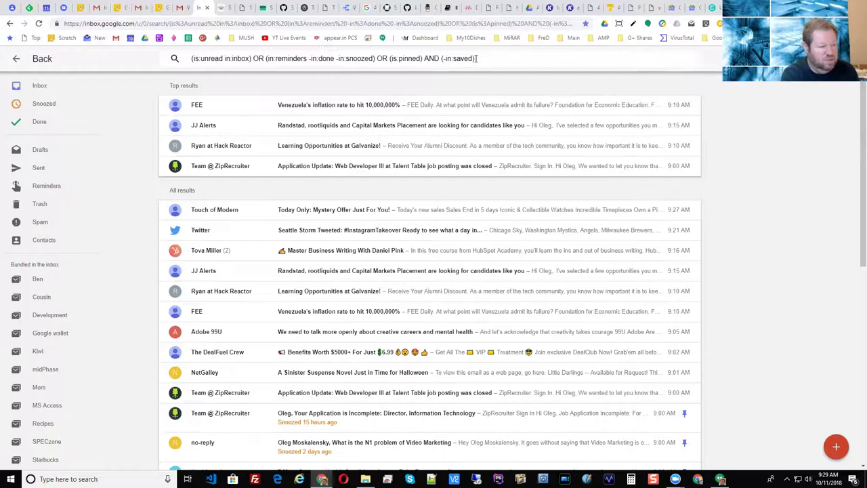
Step: Copy the "(is:unread in:inbox) OR (in:reminders -in:done -in:snoozed)" part of the Inbox query and run it as a search in Gmail
triple_click(374, 58)
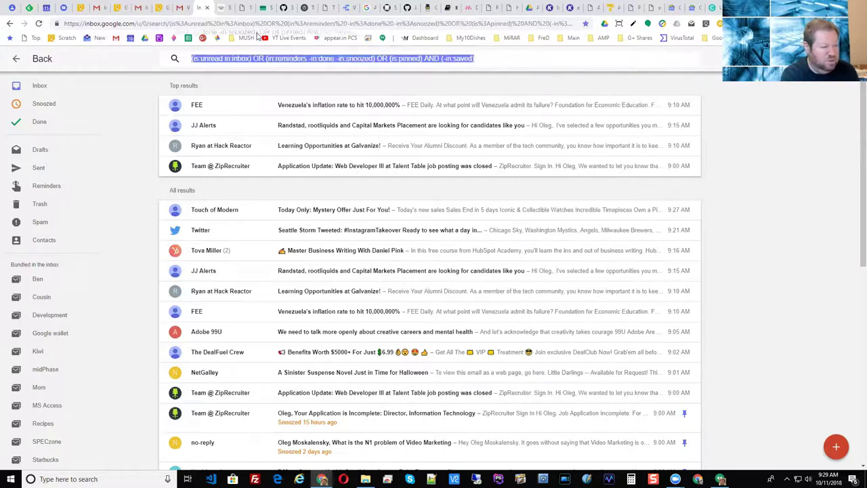
left_click(375, 58)
left_click_drag(376, 58, 174, 55)
key("ctrl+c")
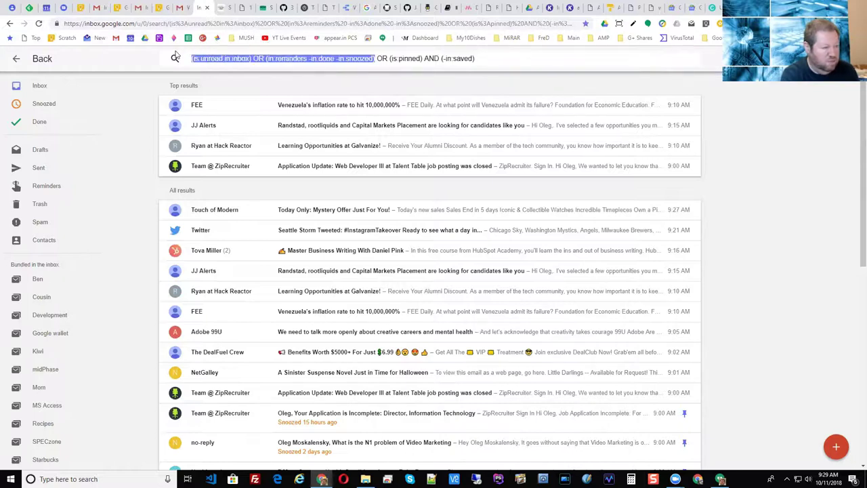
left_click(178, 9)
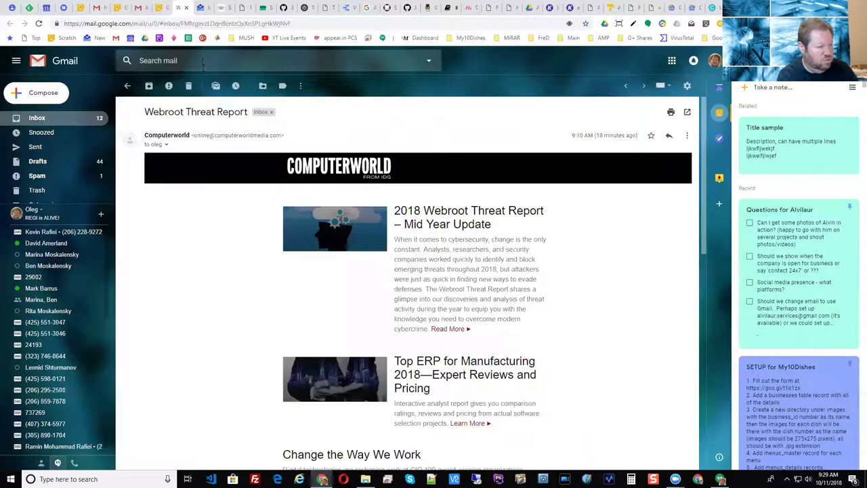
left_click(202, 60)
key("ctrl+v")
key("Return")
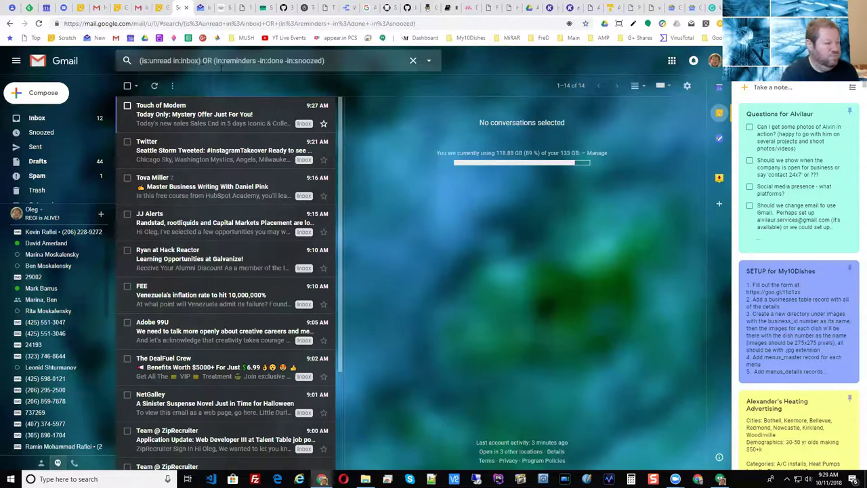
Step: Compare the Gmail search results with the regular Gmail inbox and with the same search in Inbox by Gmail
left_click(141, 8)
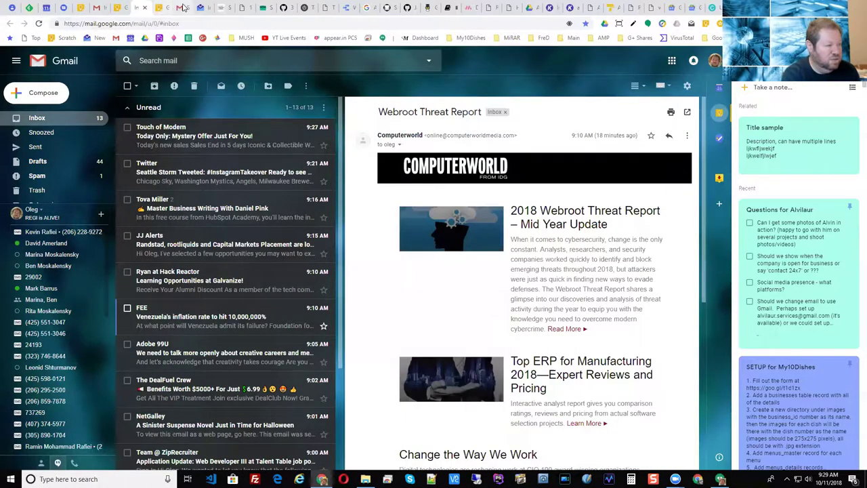
left_click(183, 7)
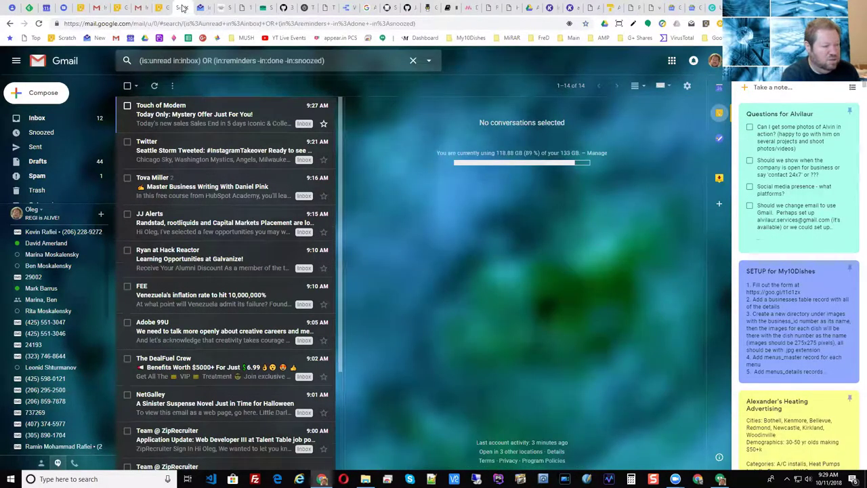
left_click(141, 9)
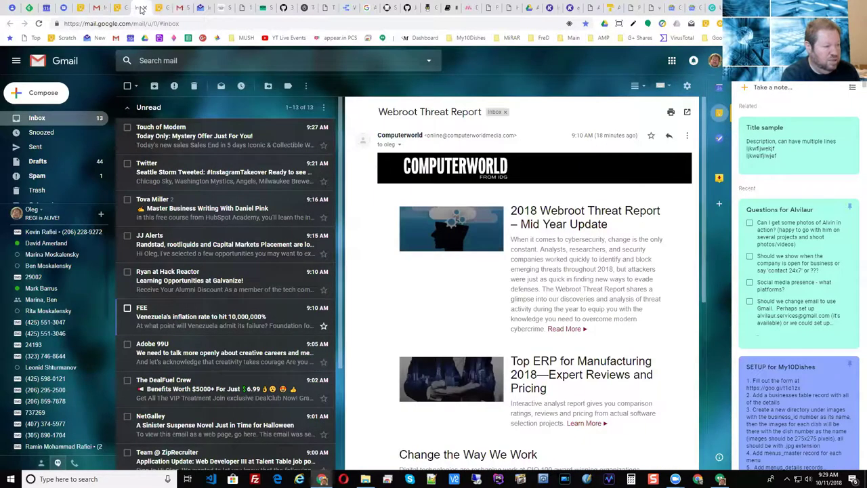
left_click(182, 9)
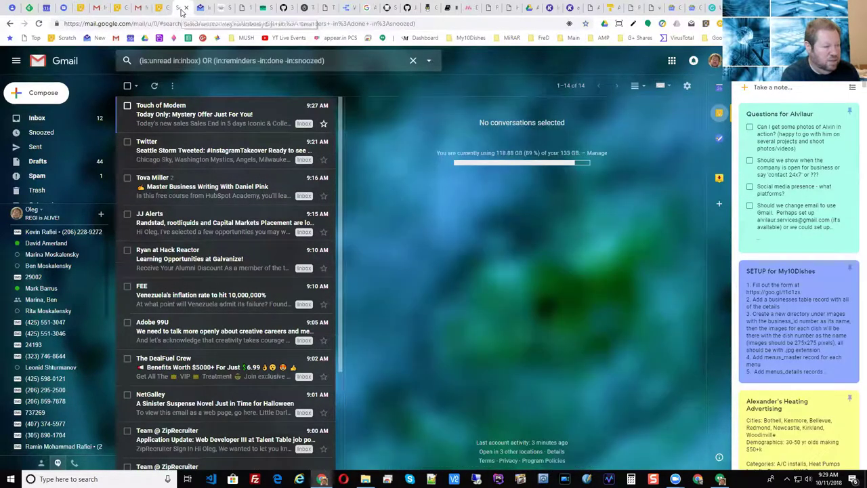
left_click(141, 9)
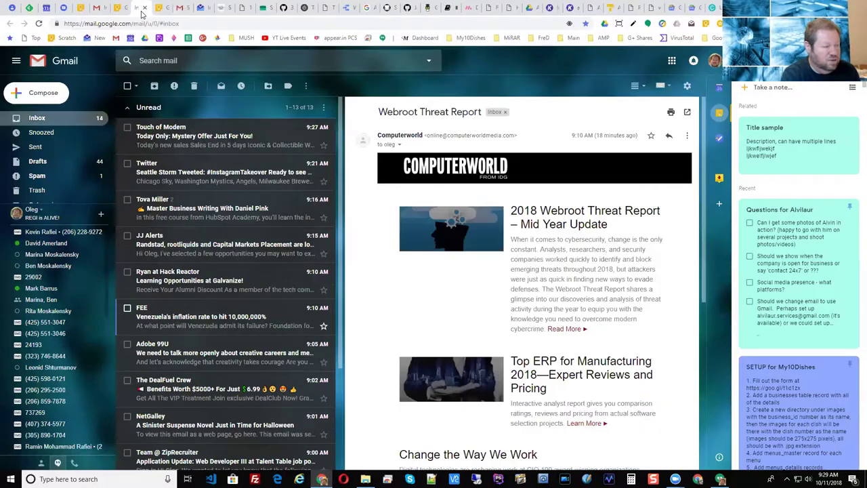
left_click(200, 8)
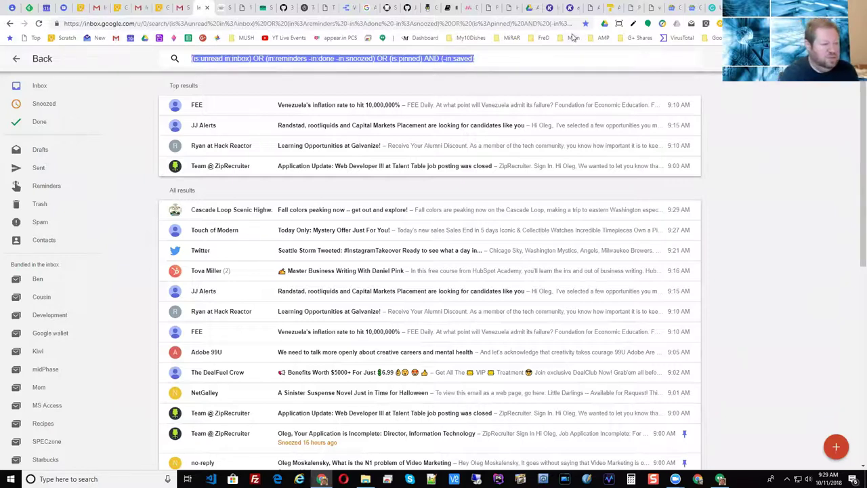
left_click(177, 7)
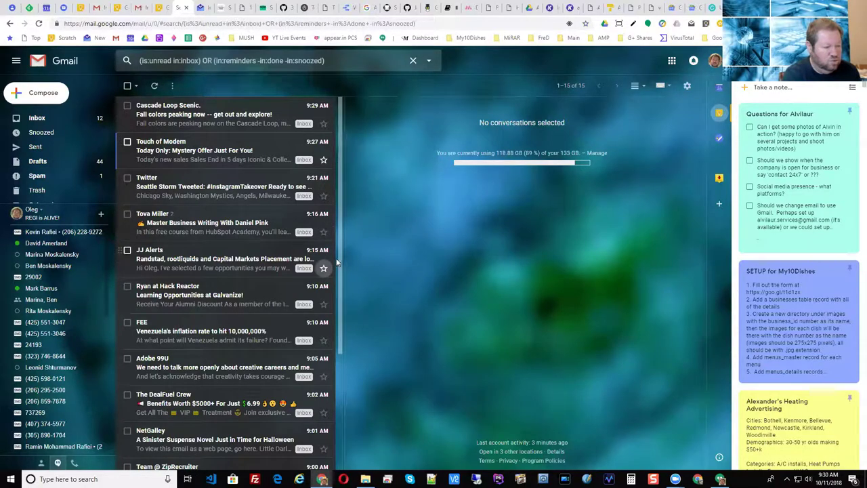
left_click_drag(342, 290, 338, 234)
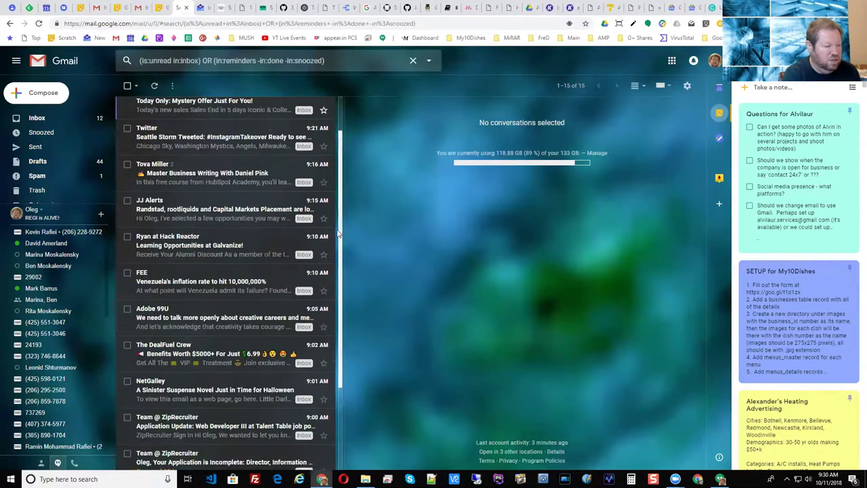
scroll(338, 234, "up", 2)
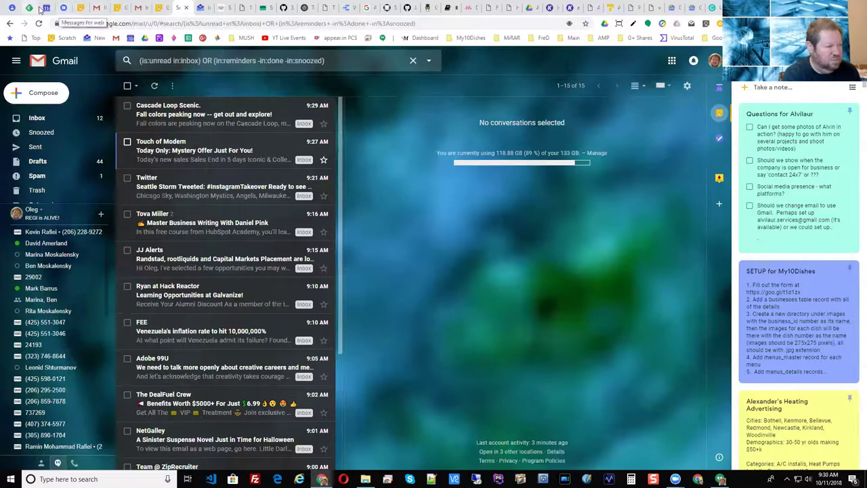
left_click(202, 8)
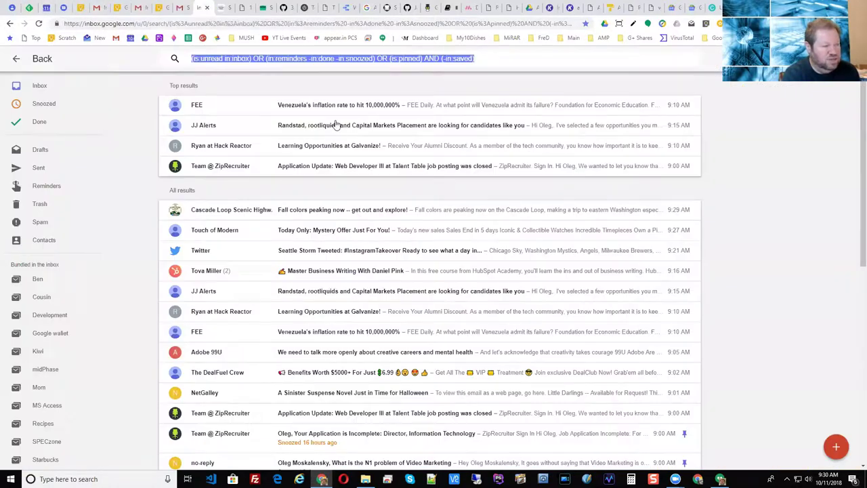
Step: Open the Saved bundle in Inbox by Gmail and look through its saved links and articles
left_click(502, 84)
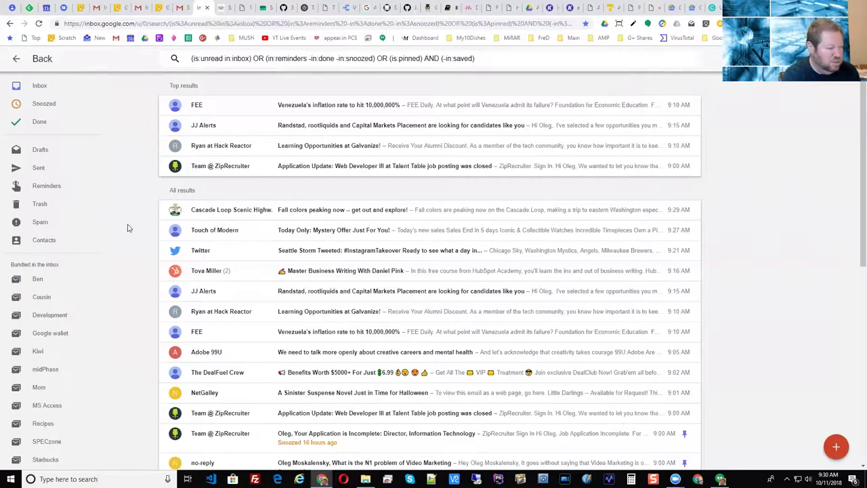
scroll(103, 268, "down", 6)
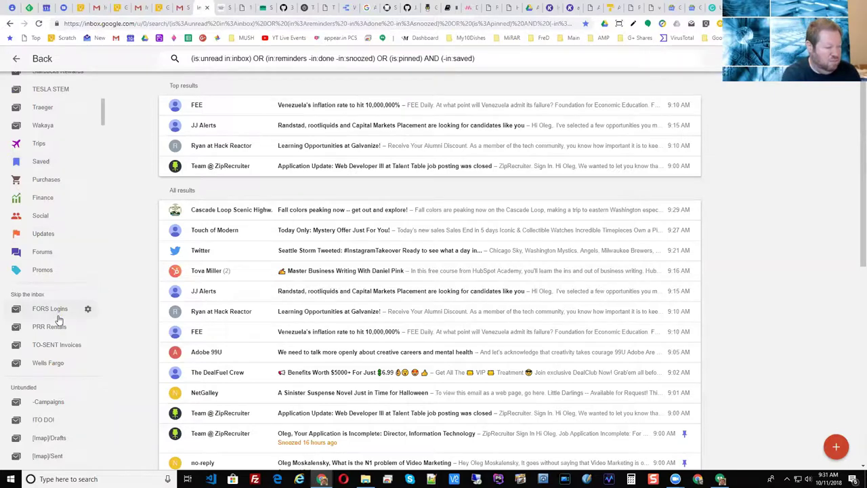
left_click(42, 163)
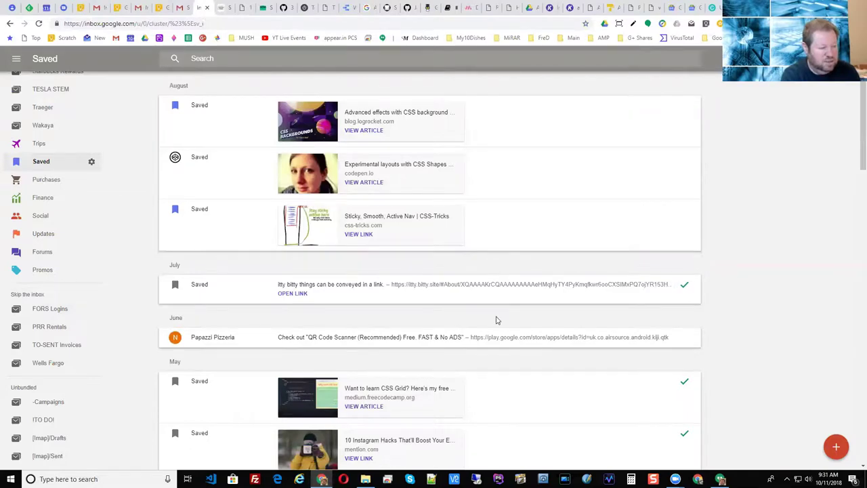
scroll(496, 322, "down", 3)
scroll(499, 327, "down", 8)
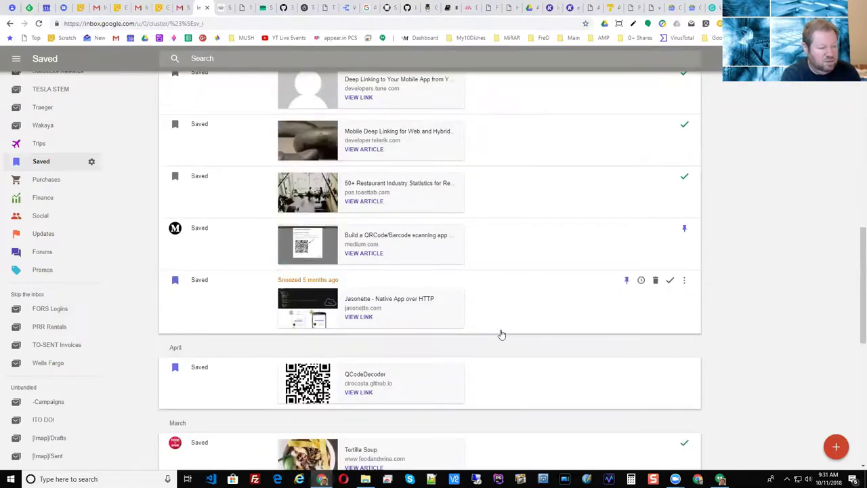
scroll(457, 306, "up", 10)
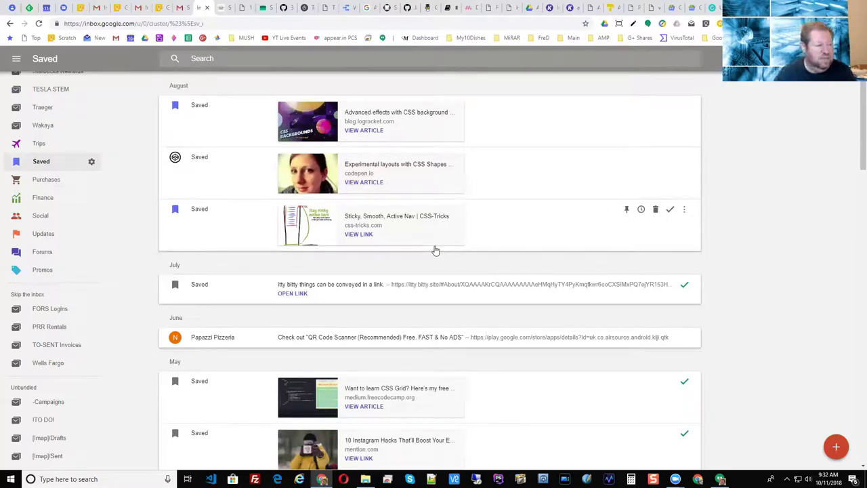
left_click(139, 7)
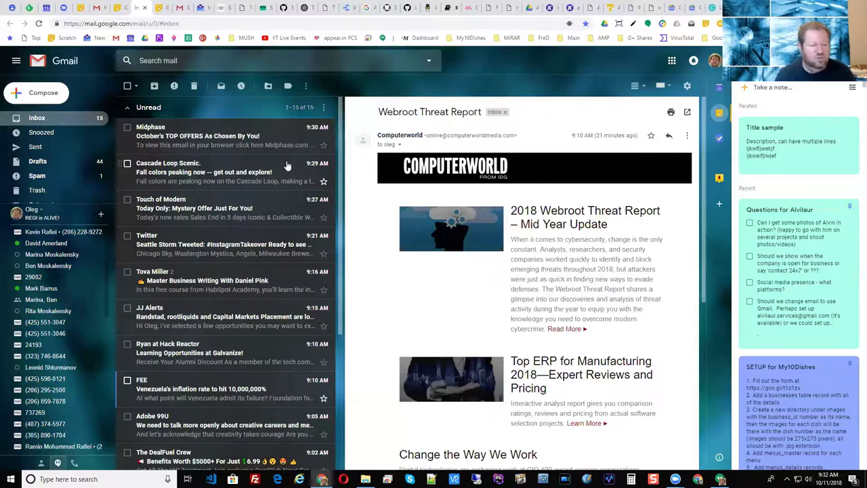
left_click(707, 9)
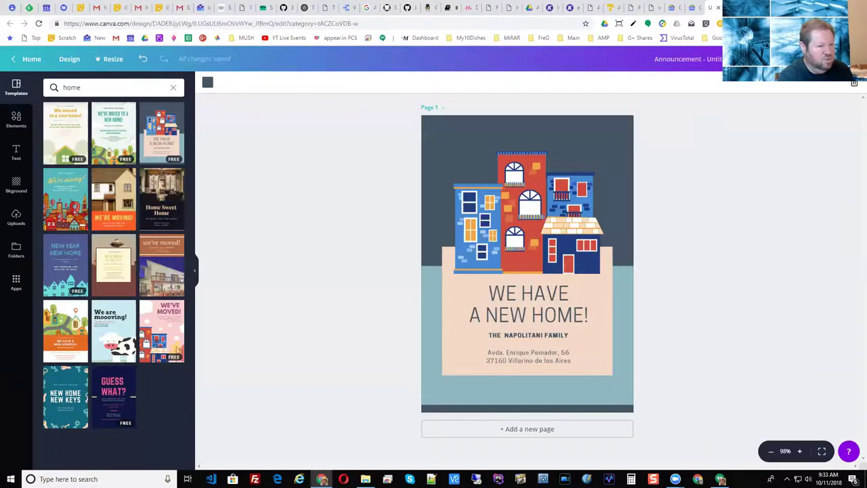
key("ctrl+Tab")
key("ctrl+t")
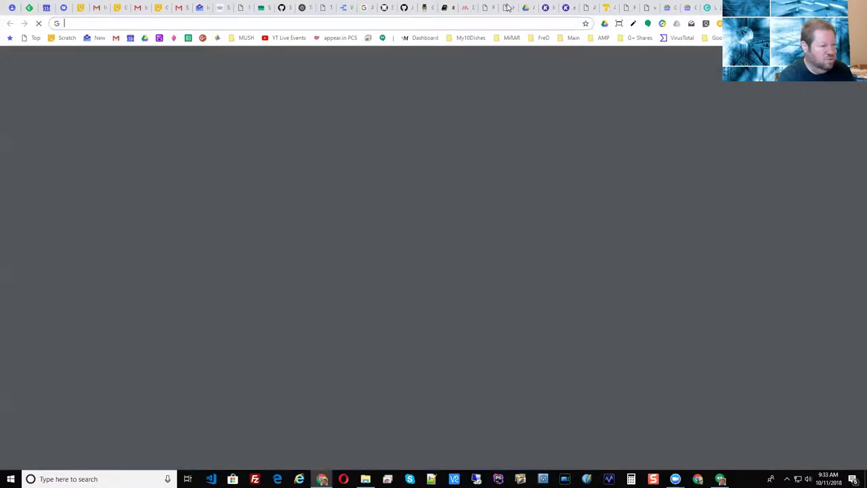
type("ww")
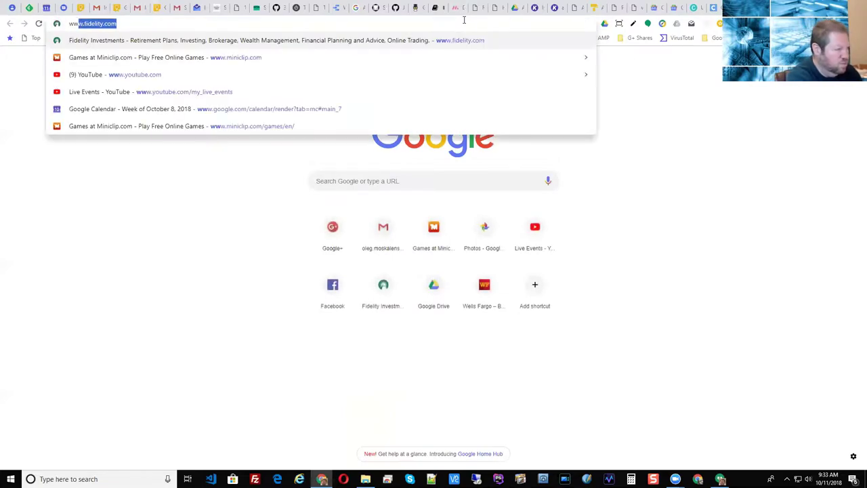
type("w.foxnews.com")
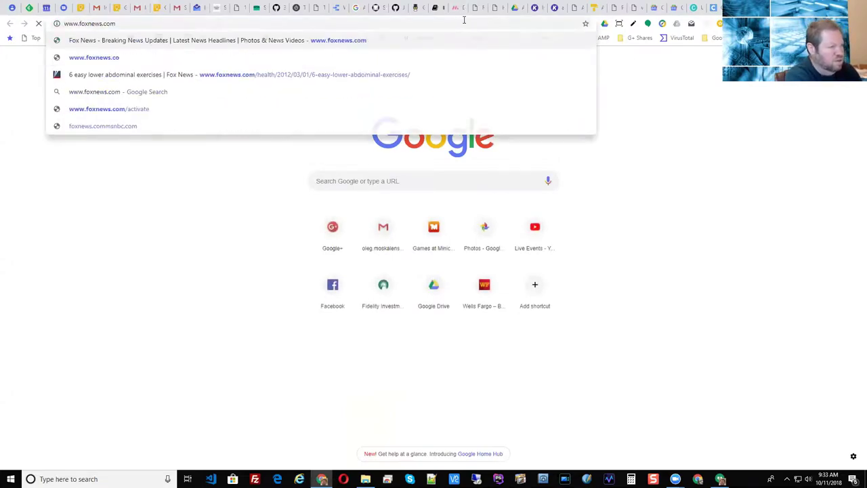
key("Return")
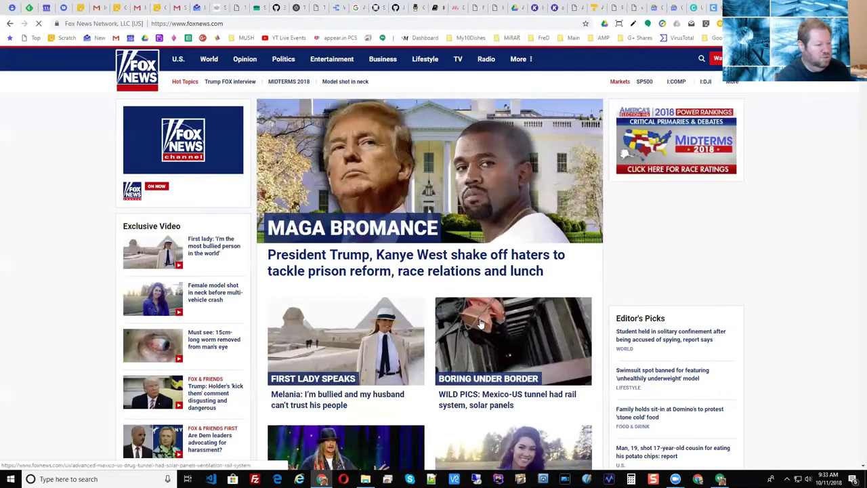
Step: Open the Fox News article about Kid Rock's response to a reporter and copy its web address
scroll(470, 292, "down", 2)
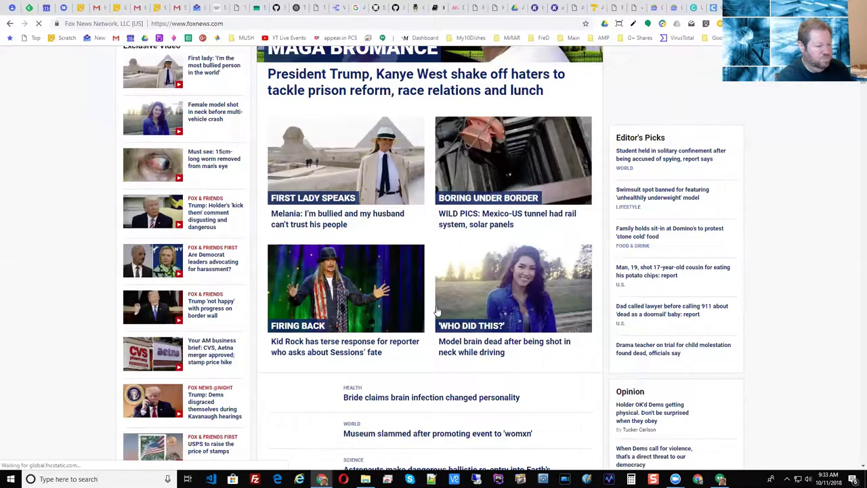
left_click(339, 301)
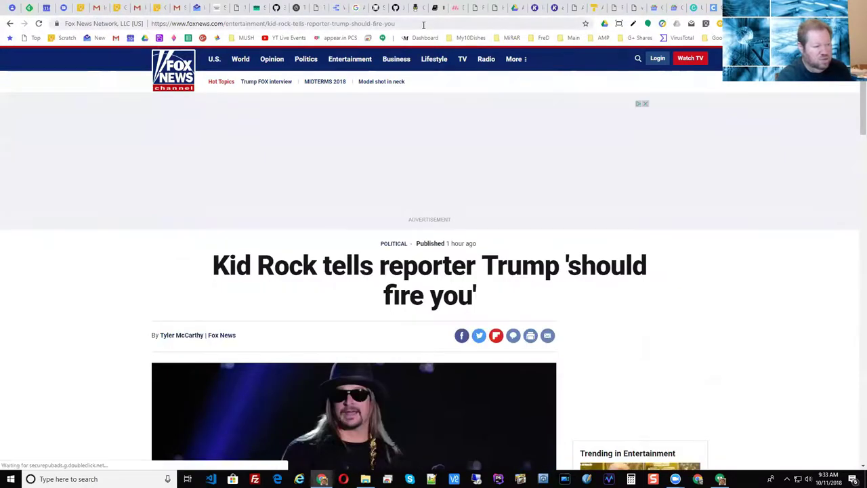
left_click(421, 26)
key("ctrl+c")
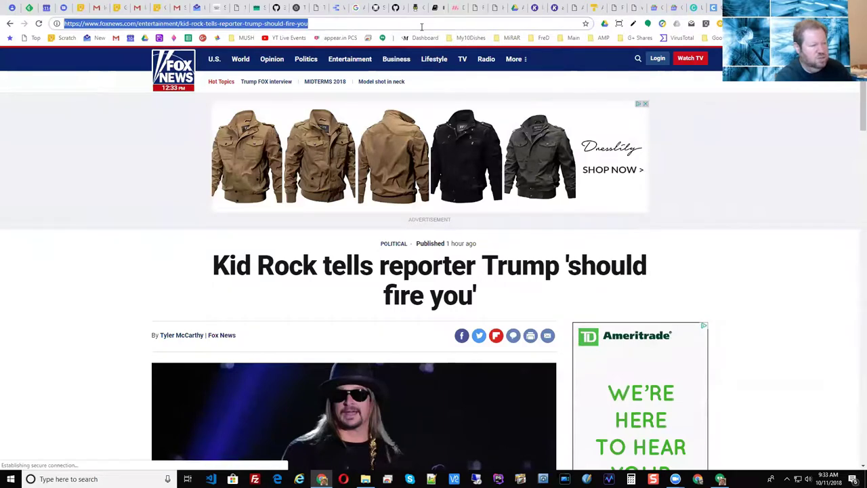
Step: Start a new message in Gmail and paste the copied Fox News article link into its body
left_click(100, 8)
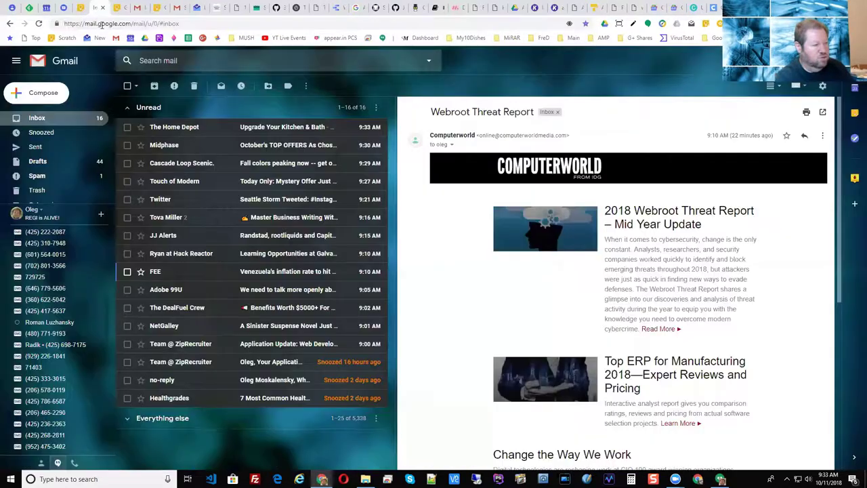
left_click(43, 93)
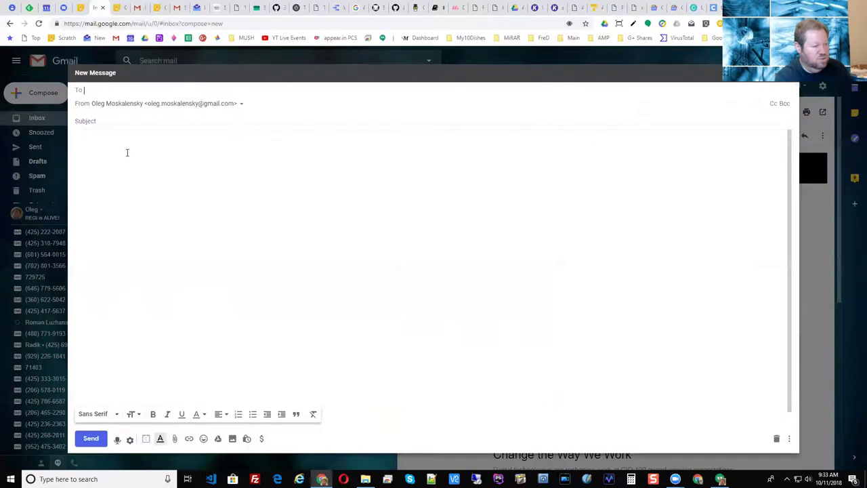
left_click(89, 140)
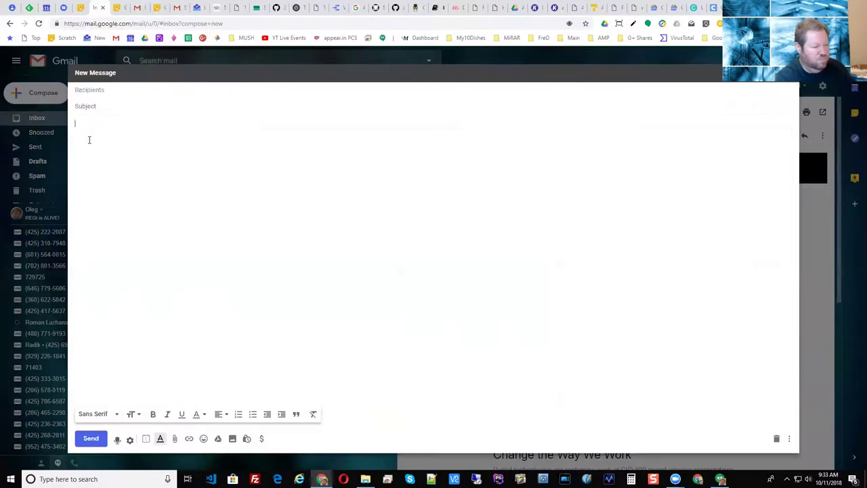
key("ctrl+v")
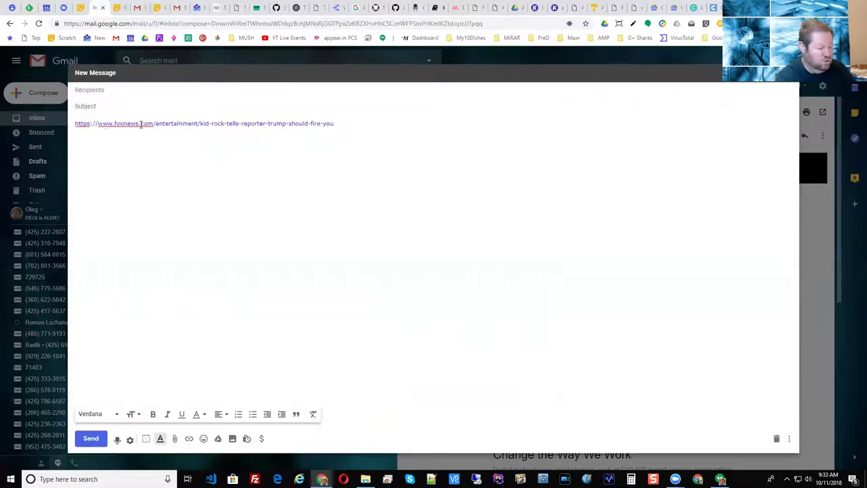
Step: Give the message with the article link the subject Kid Rock and close it as a draft
type("Kid Rock")
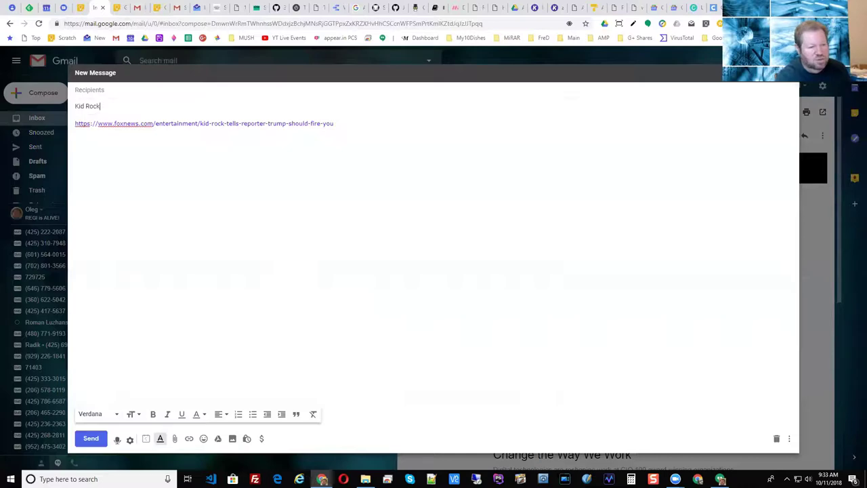
key("Escape")
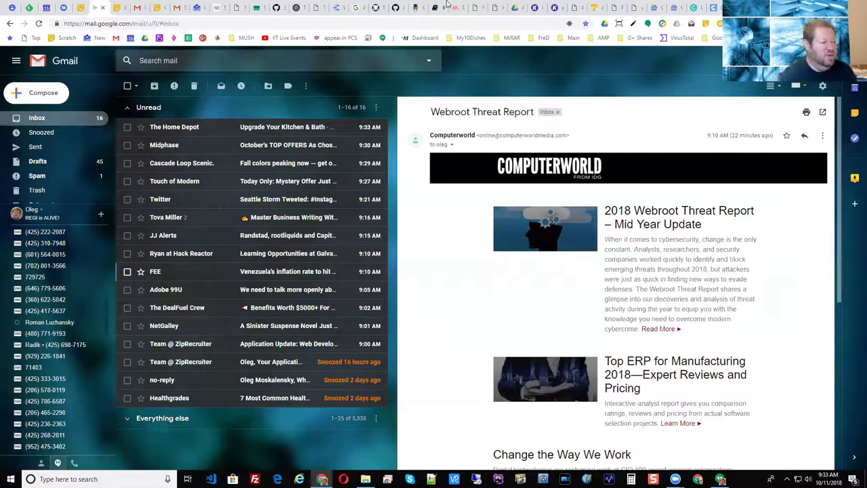
Step: Search Gmail for kid rock and reopen the draft containing the article link
left_click(160, 60)
type("kid rock")
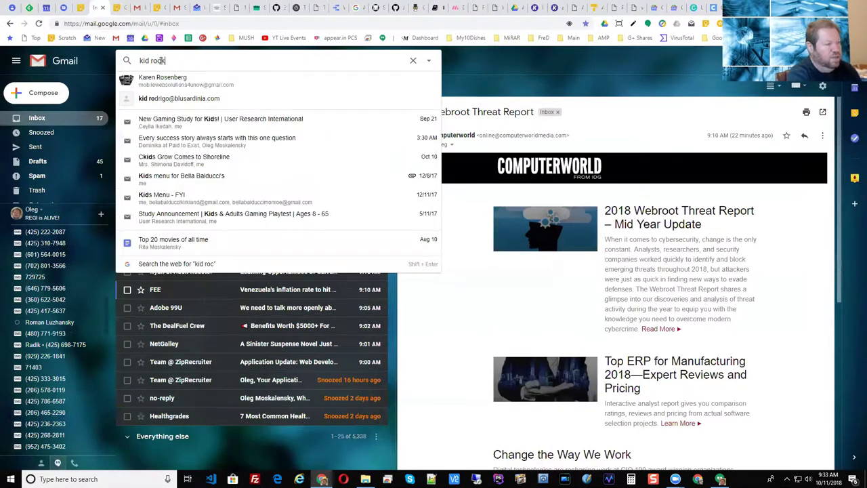
key("Return")
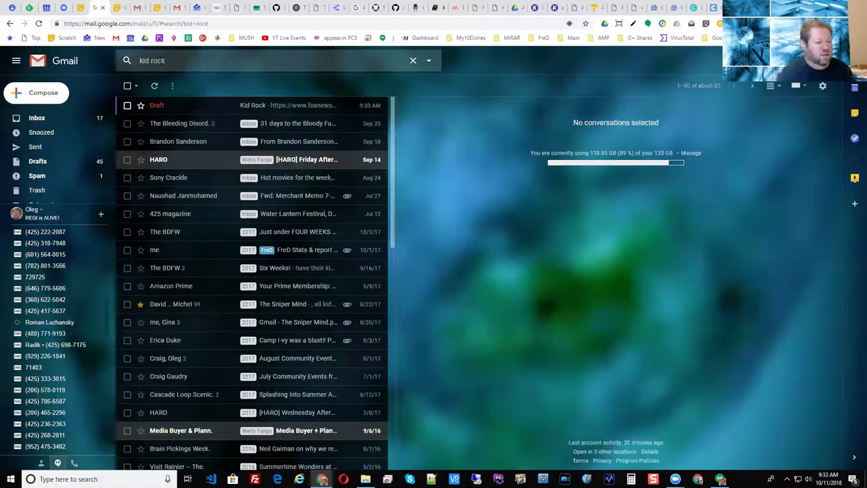
left_click(256, 107)
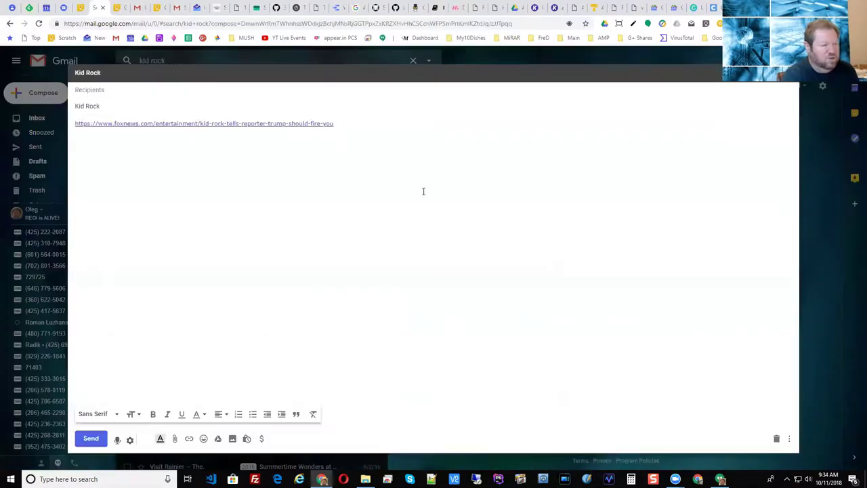
Step: Visit the Fox News article through the draft's link, close the article tab, and discard the draft
left_click(367, 240)
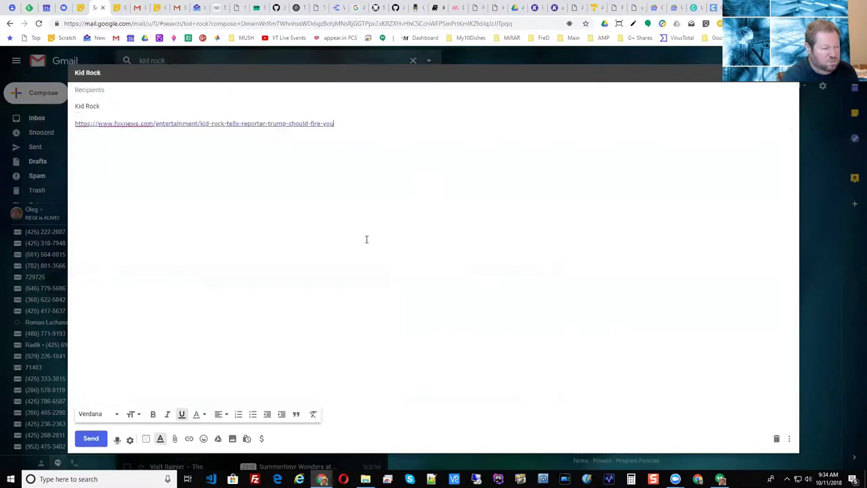
left_click(283, 123)
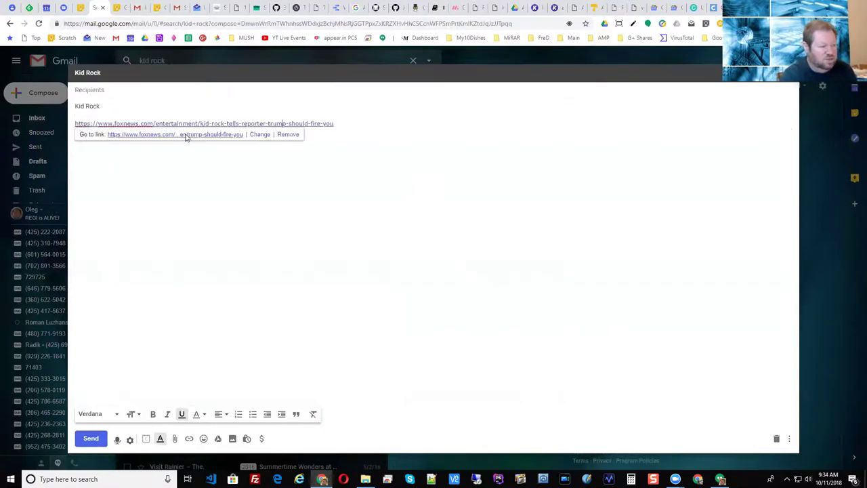
left_click(186, 134)
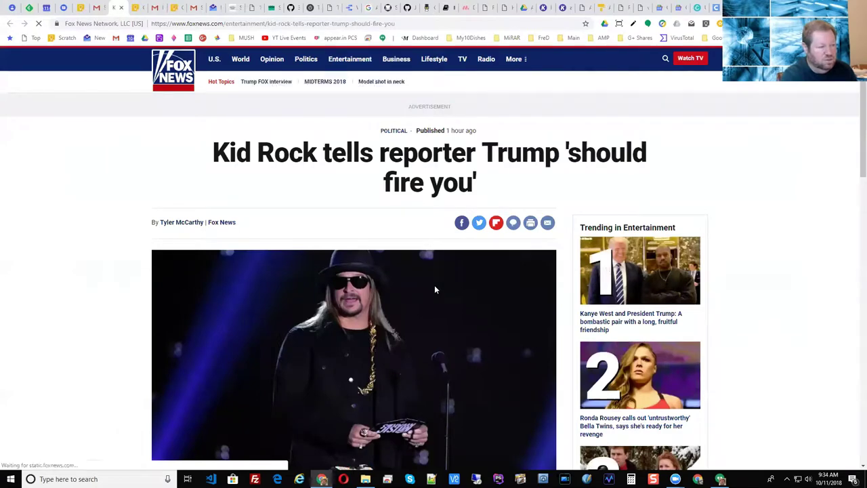
left_click(122, 8)
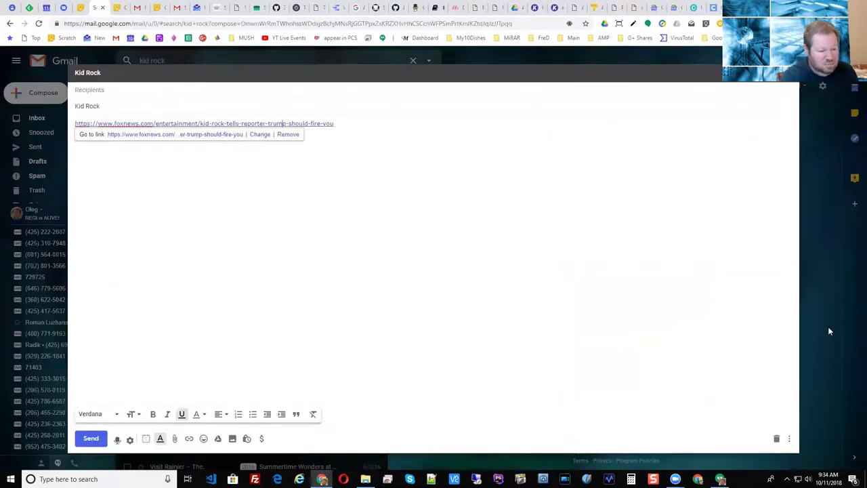
left_click(776, 438)
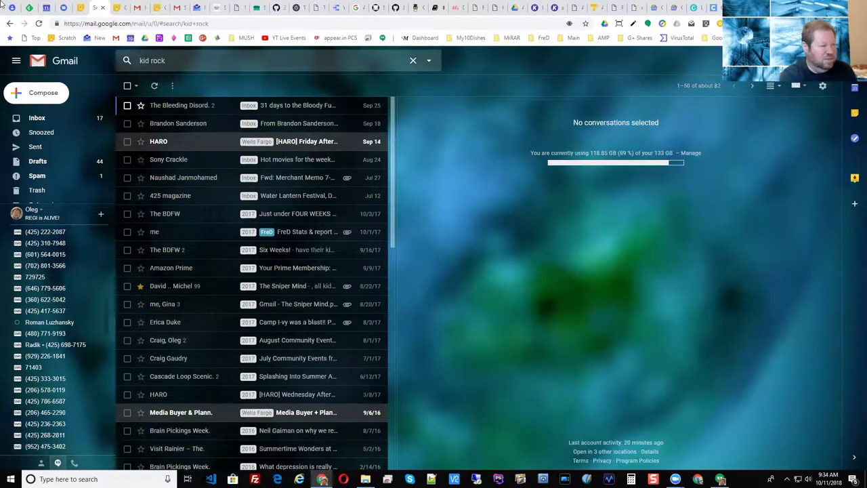
Step: Switch to Inbox by Gmail and open the Purchases bundle to view its receipts and orders
left_click(198, 8)
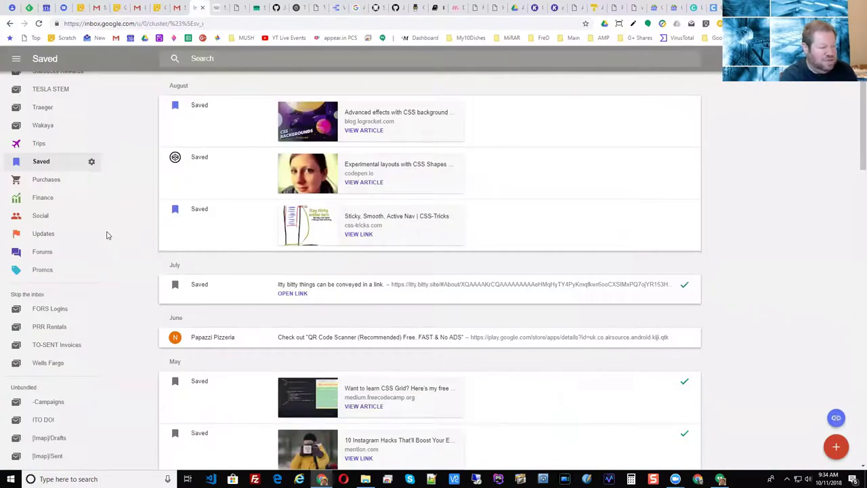
left_click(59, 180)
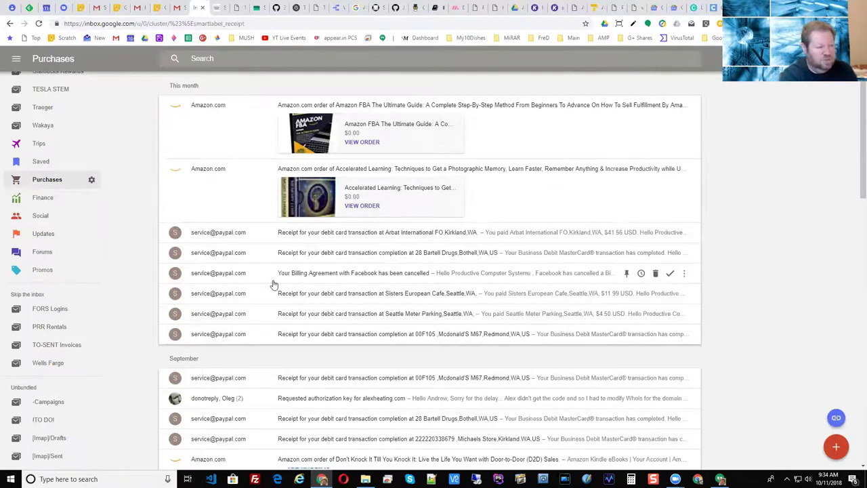
Step: Switch back to Gmail and search for all messages matching from:paypal.com
left_click(179, 8)
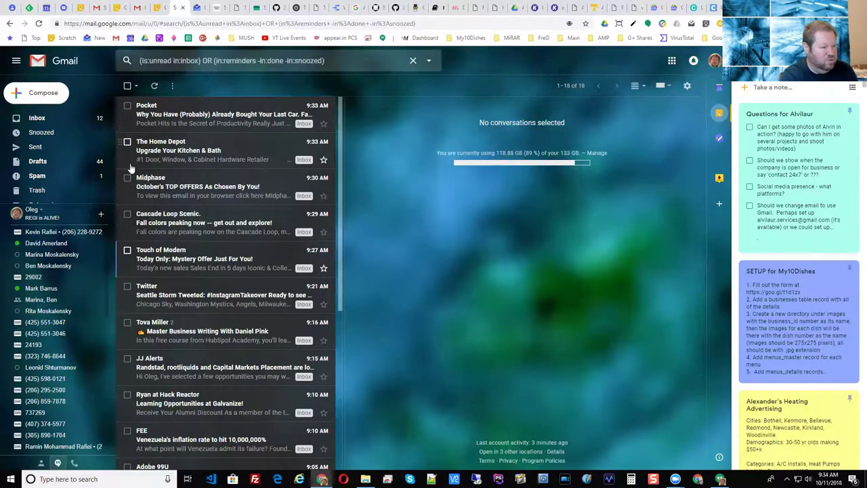
key("/")
type("fr")
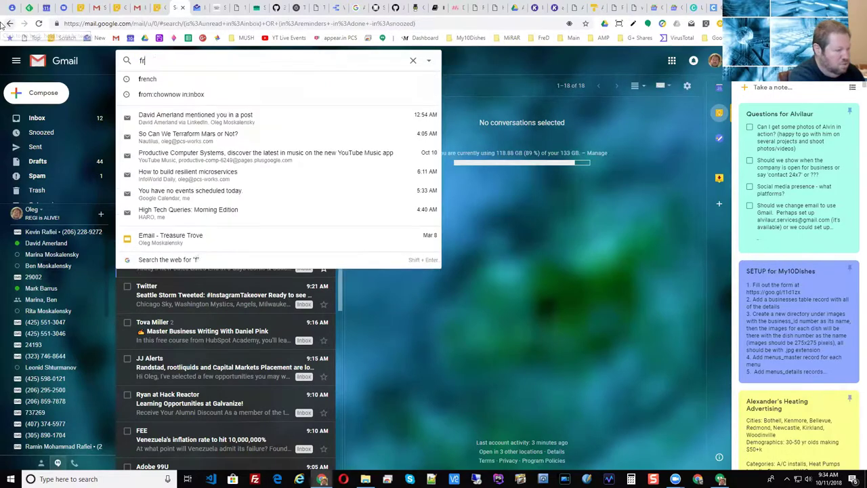
type("om:paypal")
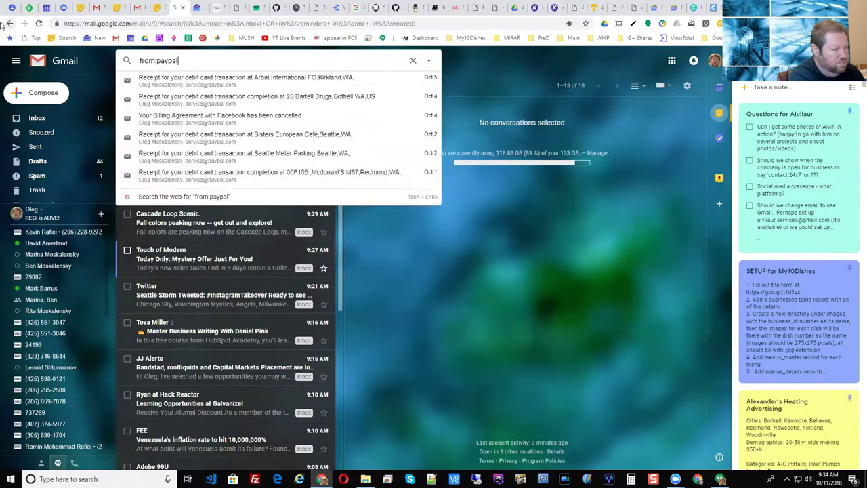
type(".com")
key("Return")
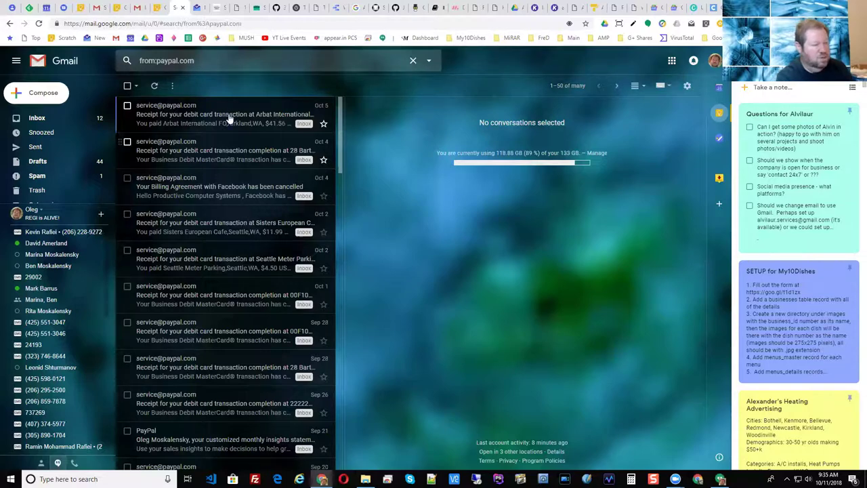
Step: Start a filter from the from:paypal.com search, set to apply a label and leave messages in the inbox
left_click(429, 61)
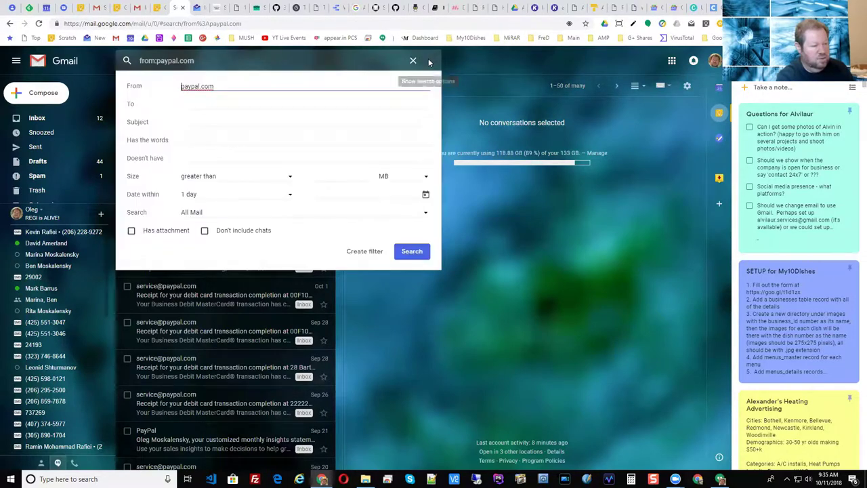
left_click(362, 252)
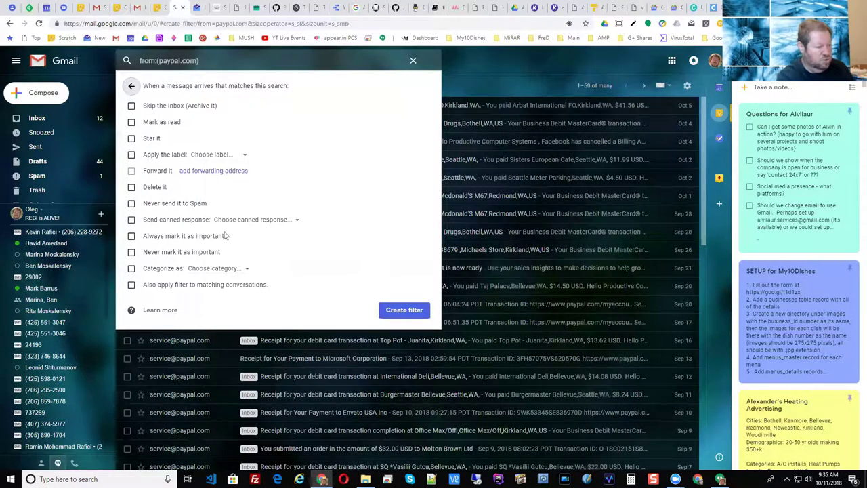
left_click(132, 156)
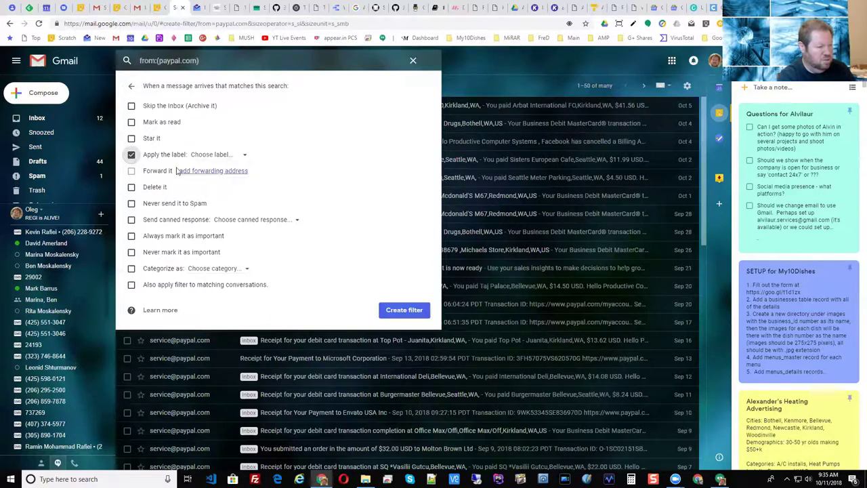
left_click(133, 108)
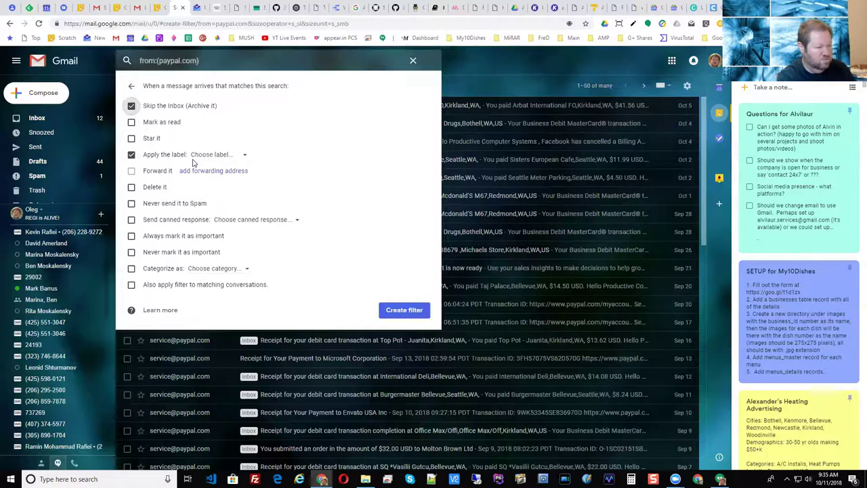
left_click(133, 107)
Step: Try to create a new label named Purchases for the filter to apply
left_click(246, 156)
left_click(229, 171)
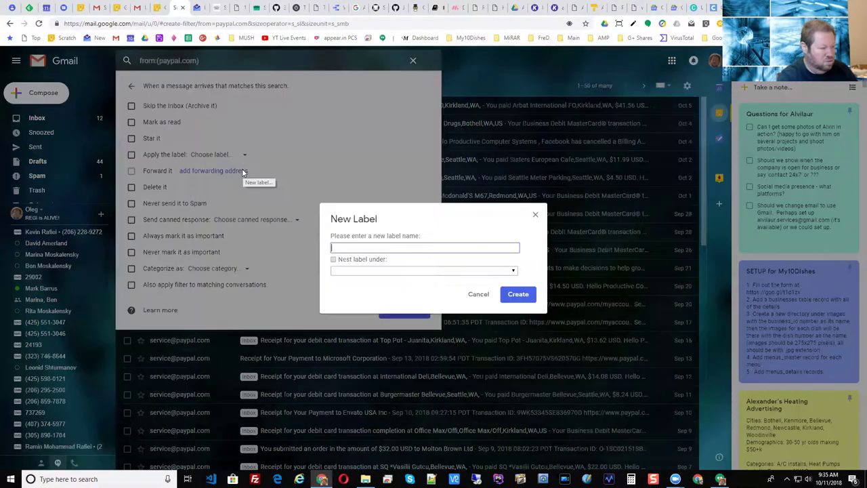
type("Purchases")
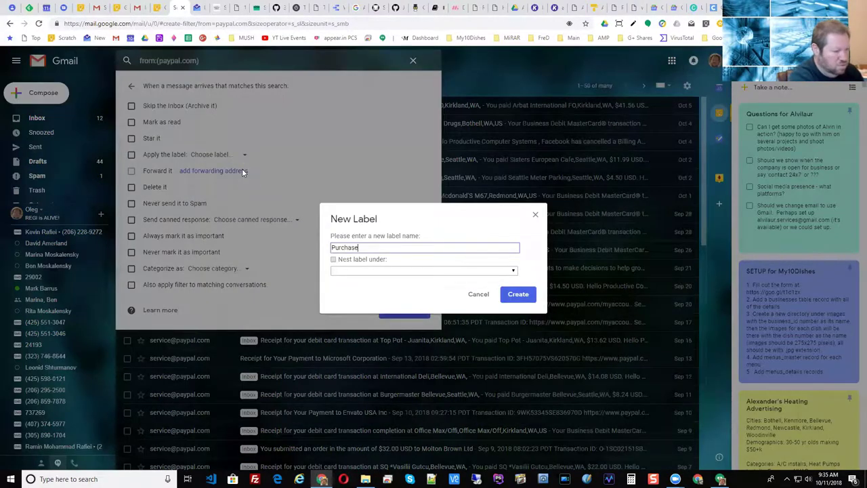
left_click(525, 301)
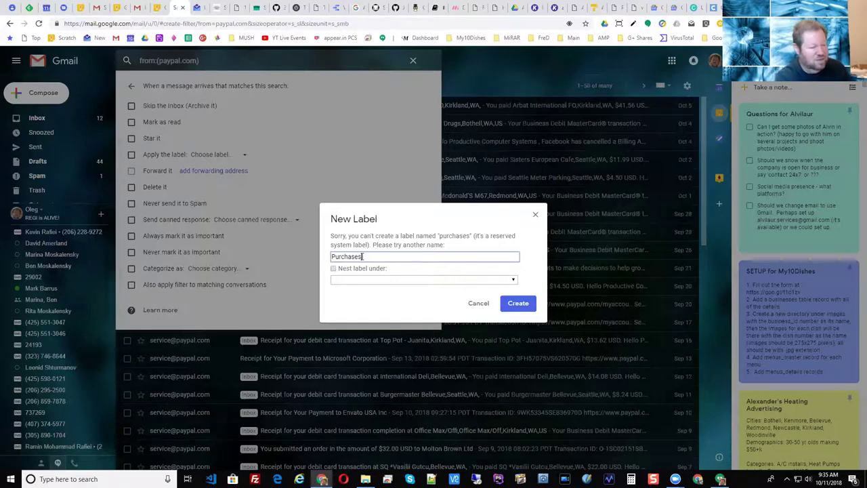
Step: Change the new label's name to My Purchases, create it, and save the PayPal filter that applies it
left_click(332, 256)
type("My")
left_click(518, 304)
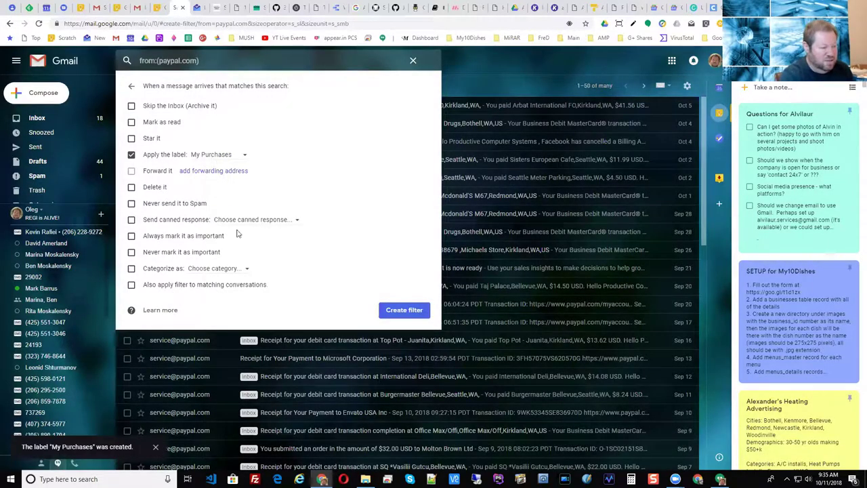
left_click(412, 310)
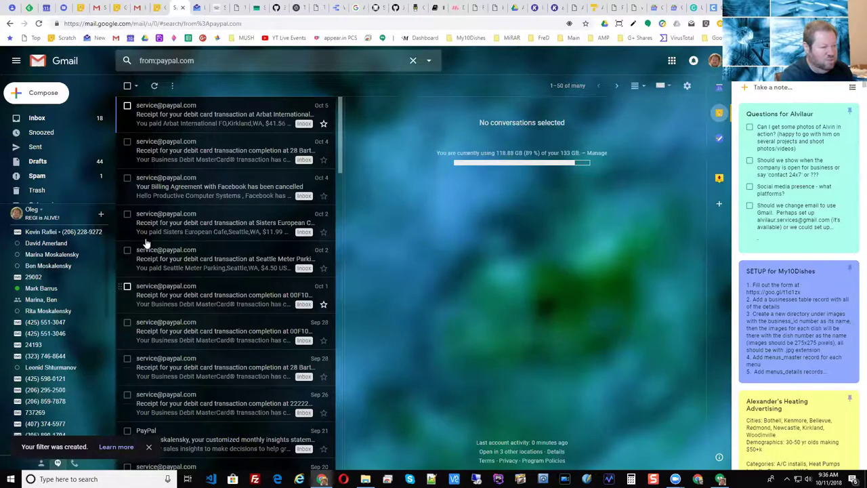
mouse_move(113, 132)
left_mouse_down()
mouse_move(114, 208)
mouse_move(108, 117)
left_mouse_up()
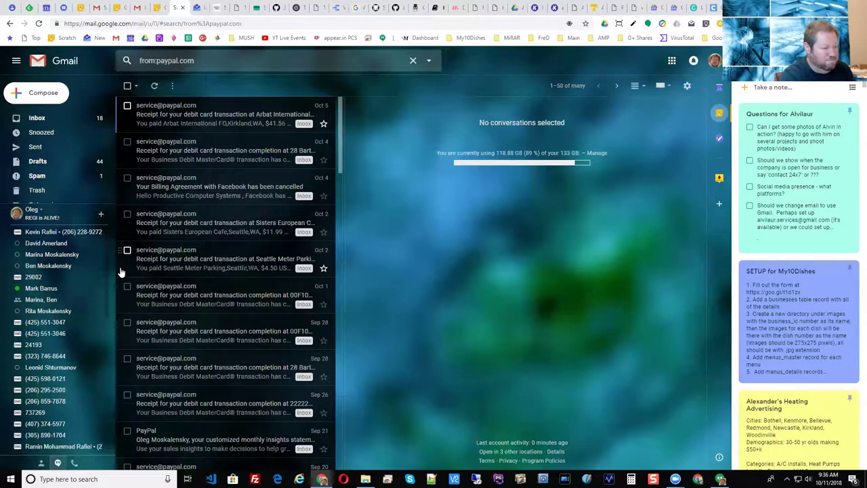
Step: Switch to Inbox by Gmail and look through its bundled, skip-the-inbox and unbundled label lists
left_click(196, 10)
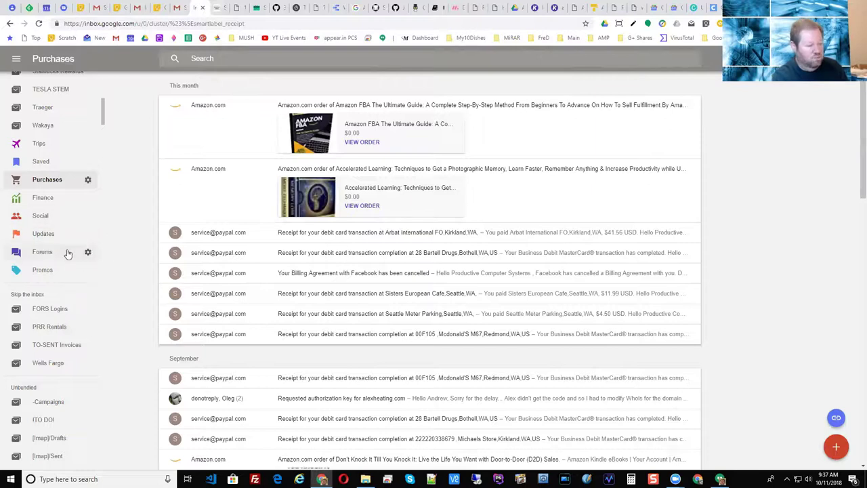
scroll(68, 252, "down", 2)
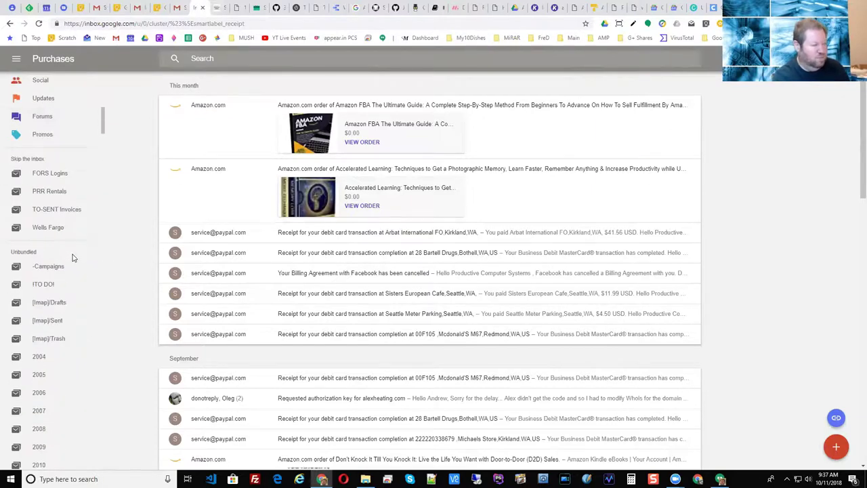
scroll(73, 257, "down", 5)
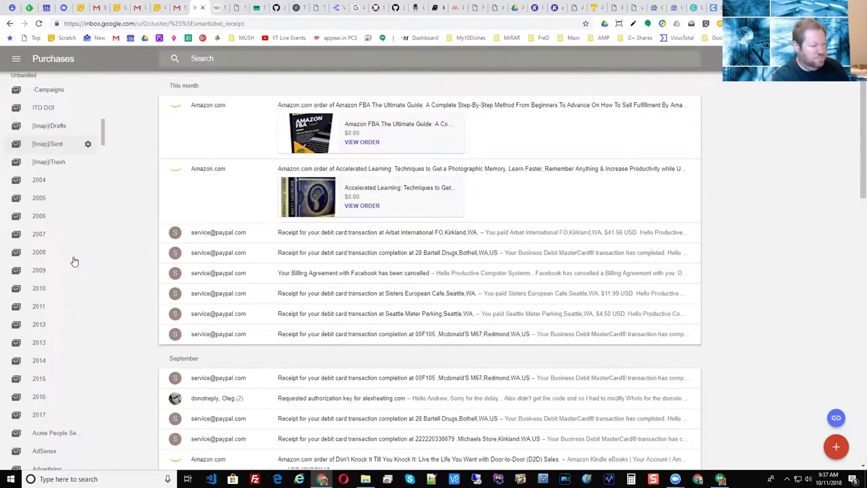
scroll(72, 254, "up", 8)
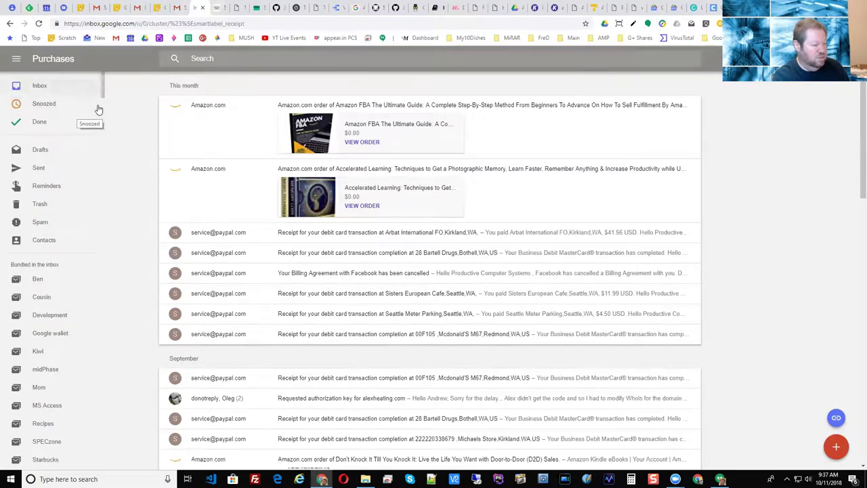
Step: Return to the main inbox, expand and collapse the Pocket Hits group, and look through the inbox's bundles and snoozed items
left_click(34, 86)
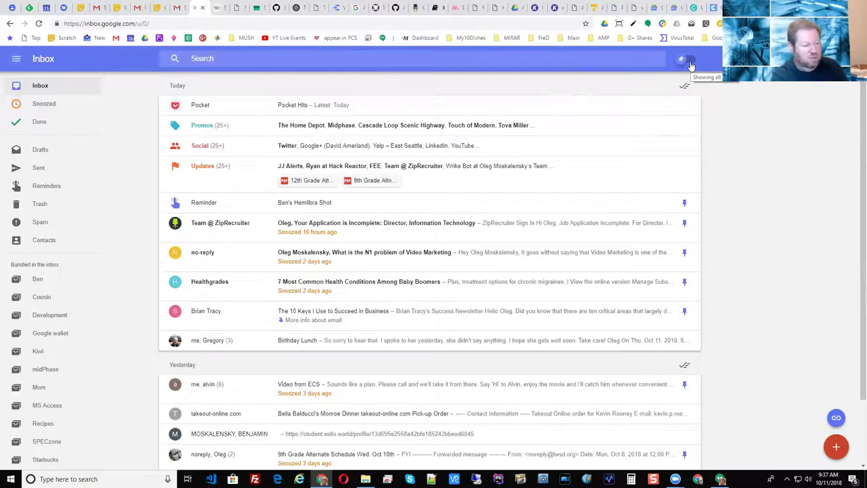
left_click(335, 106)
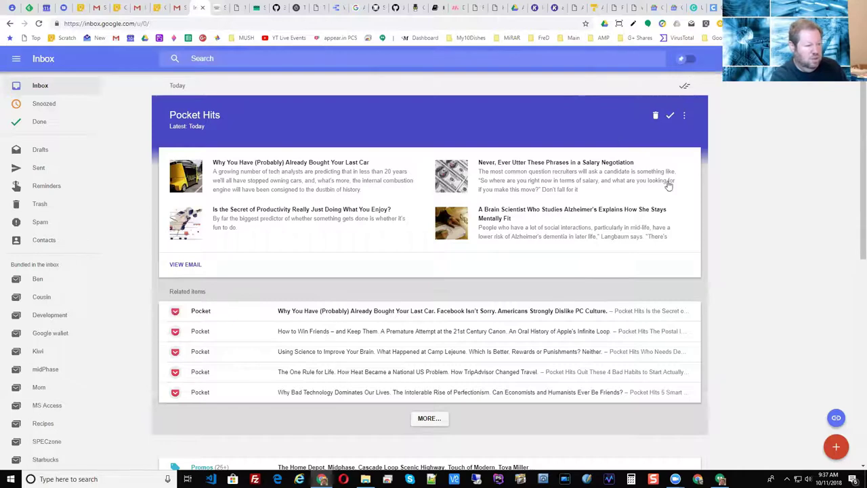
left_click(733, 196)
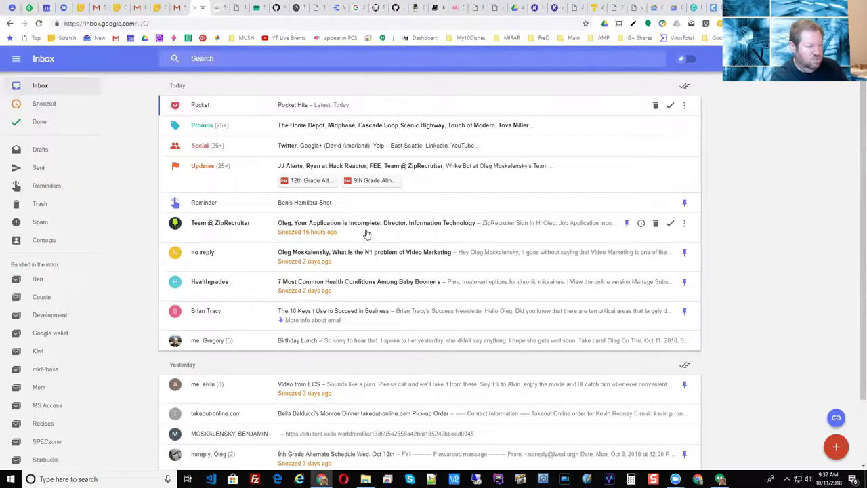
scroll(368, 316, "down", 3)
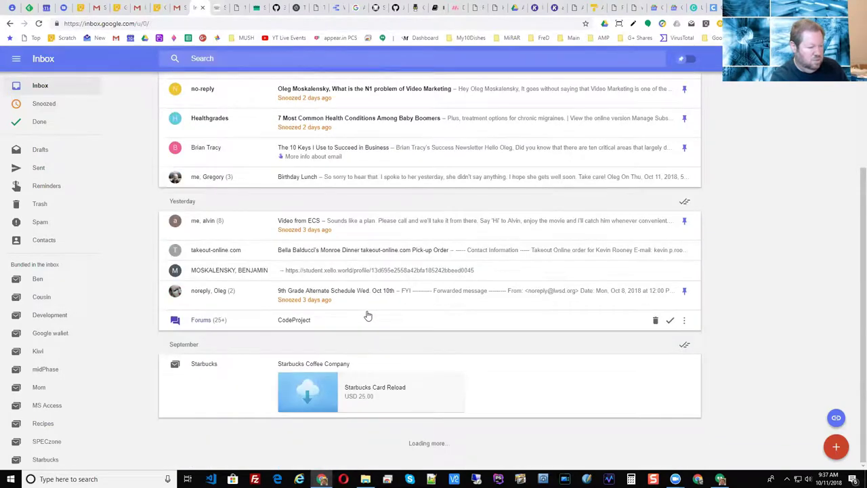
scroll(345, 270, "up", 2)
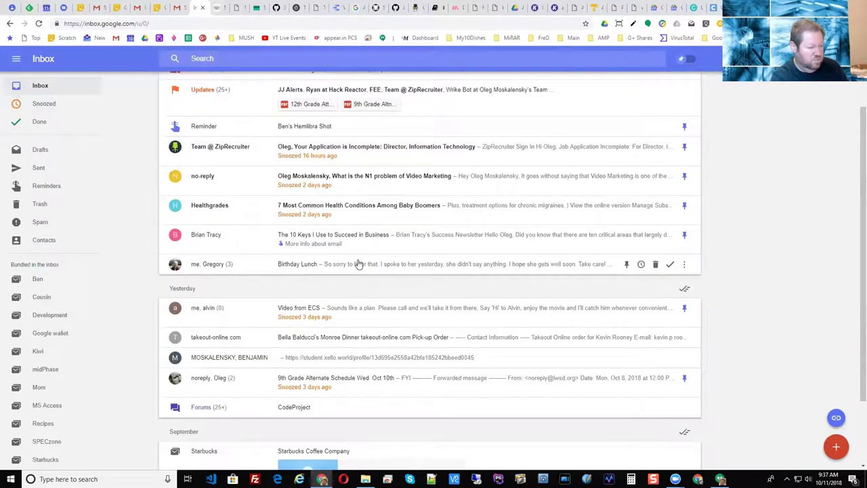
Step: Open the Healthgrades message about common health conditions among baby boomers, unpin it, and look through the inbox list
left_click(362, 210)
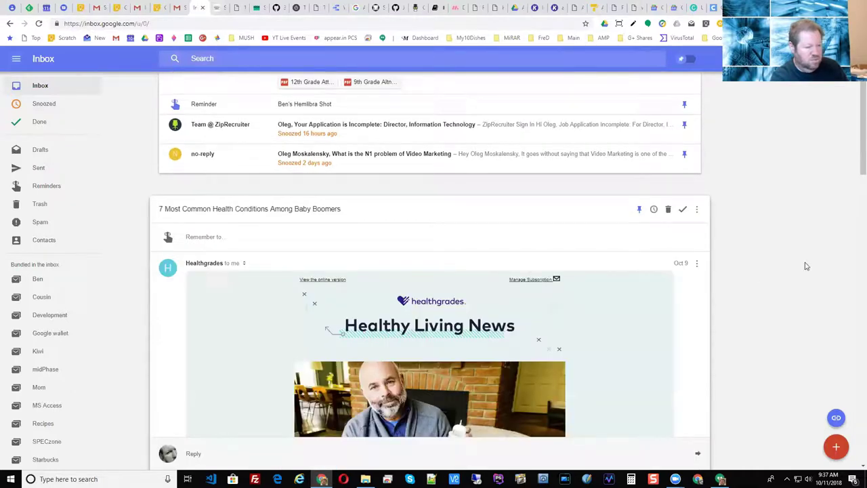
left_click(639, 210)
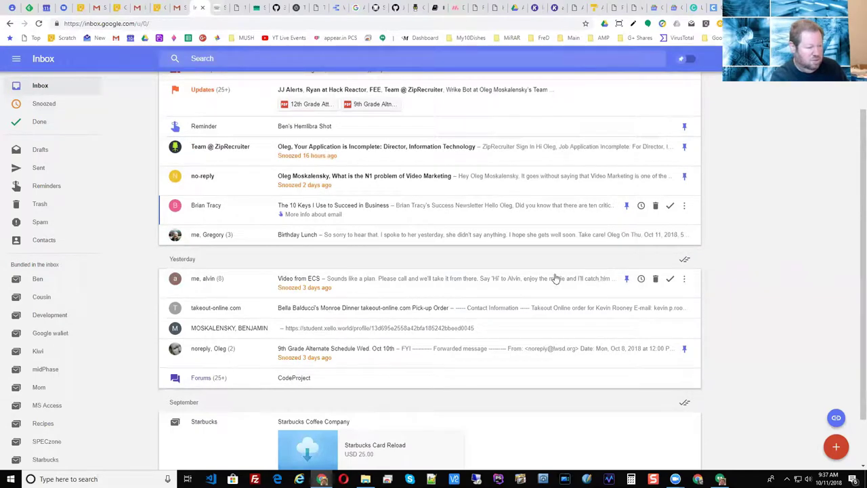
scroll(571, 324, "down", 2)
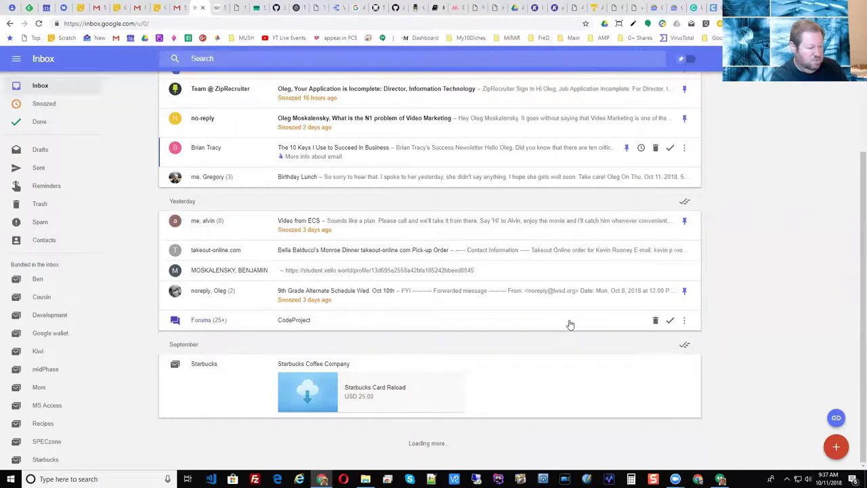
scroll(566, 329, "up", 3)
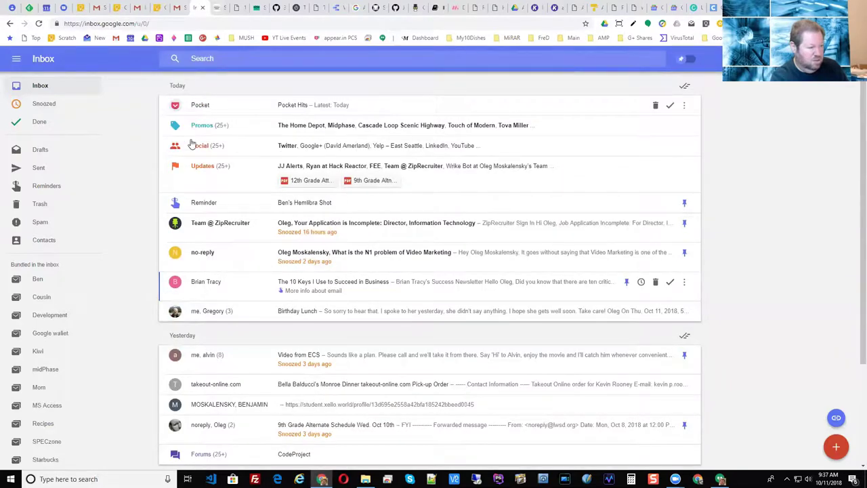
Step: Pin the Google+ mention message inside the Social bundle, collapse the bundle, and show only pinned items
left_click(201, 146)
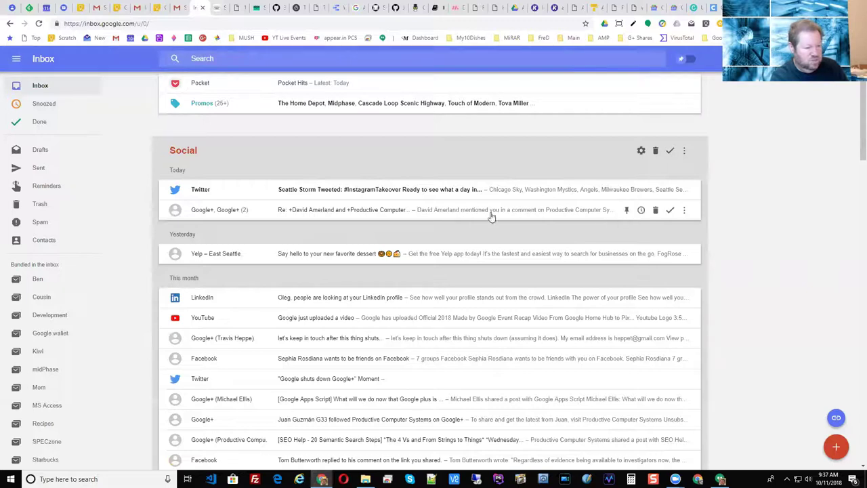
left_click(627, 211)
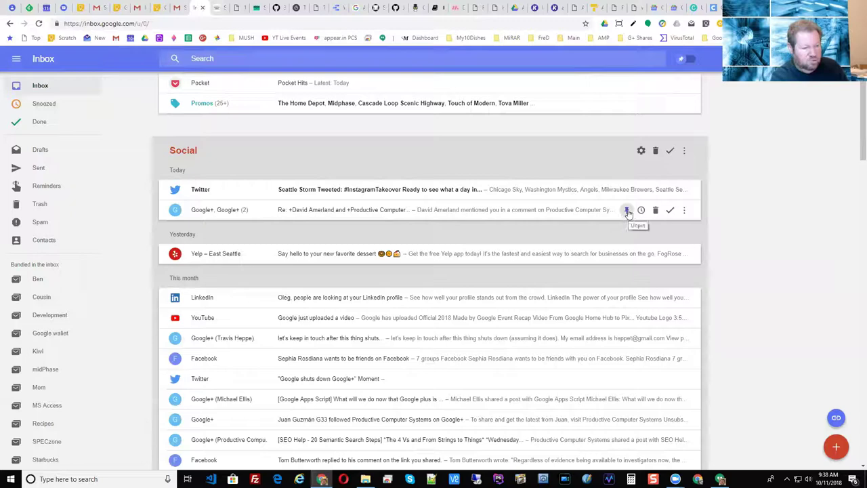
left_click(734, 197)
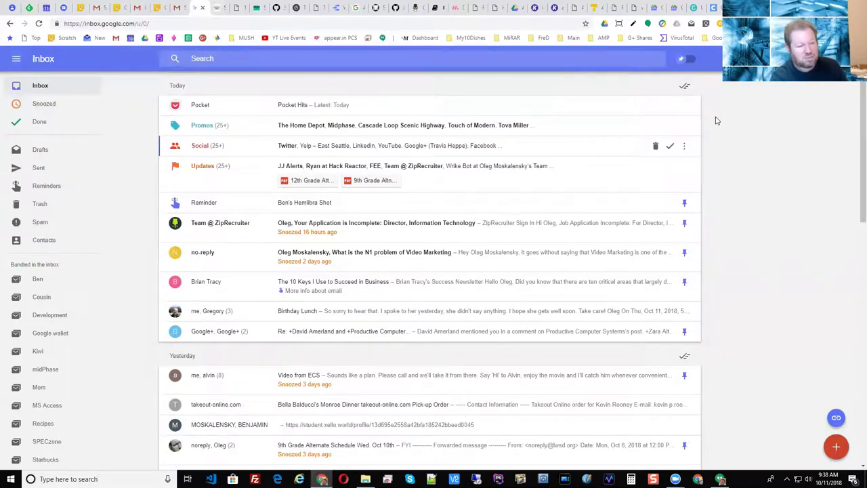
left_click(691, 60)
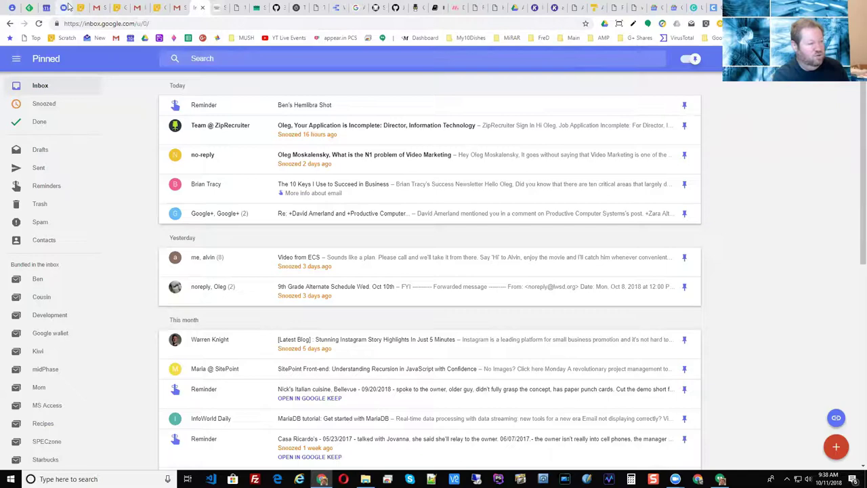
Step: Switch to Gmail, return to its inbox, and star the unread Pocket message
left_click(96, 7)
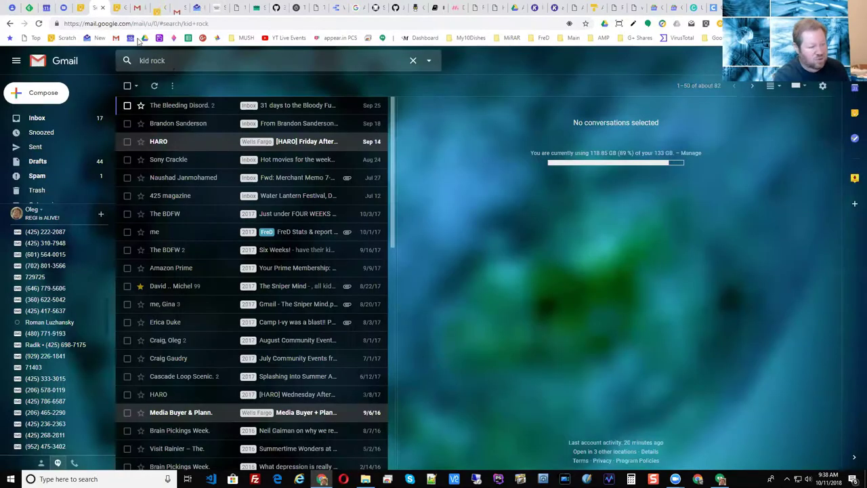
left_click(37, 118)
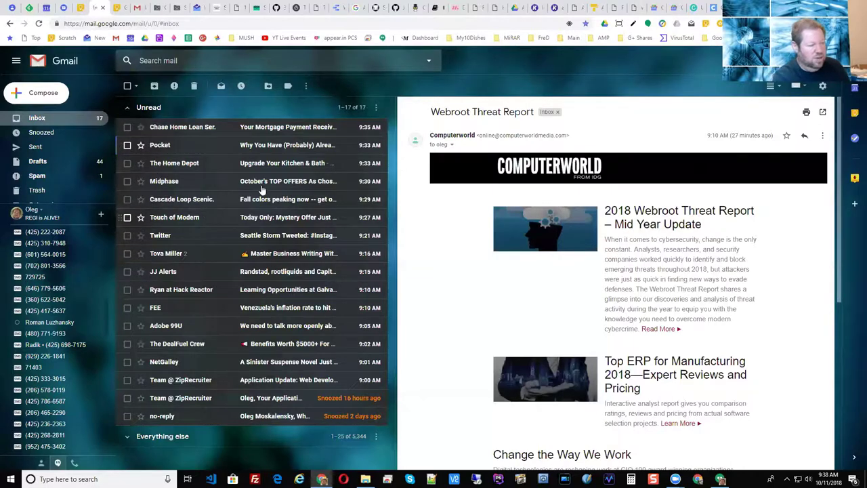
left_click(140, 145)
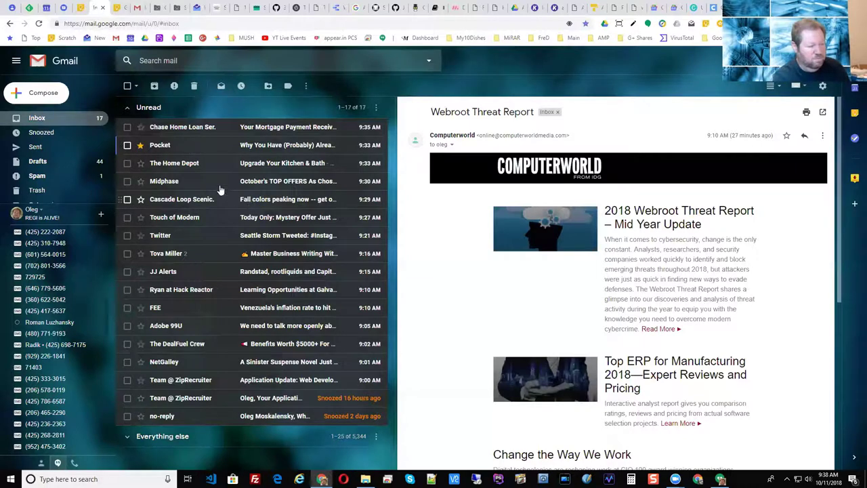
Step: Cycle the star on The Home Depot message through the available star types and clear it again
left_click(140, 164)
left_click(141, 164)
left_click(141, 164)
left_click(141, 164)
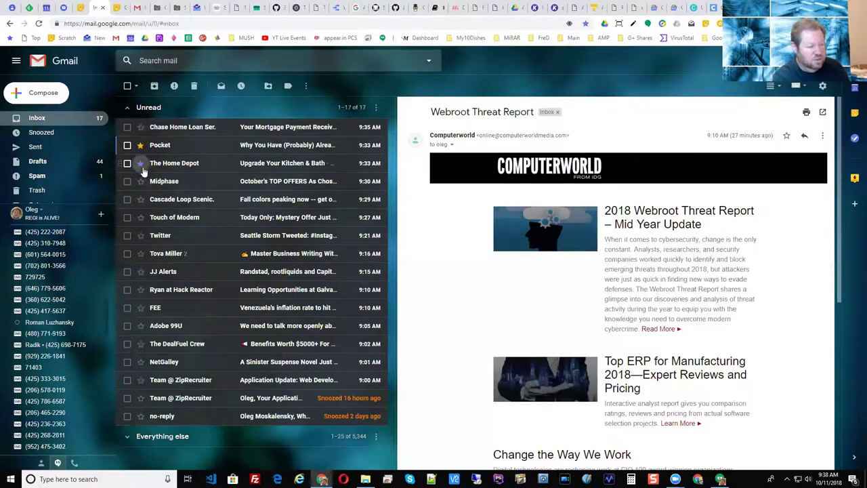
left_click(141, 164)
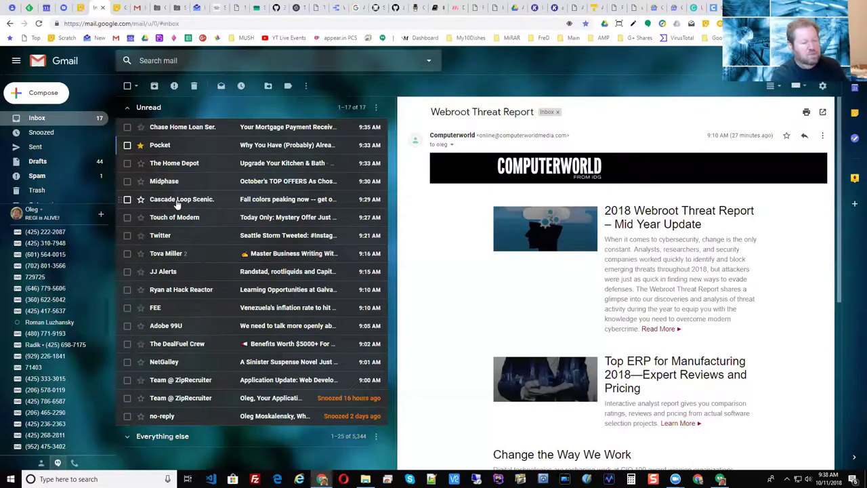
Step: Search mail for is:starred and compare the results with the pinned list in Inbox by Gmail
mouse_move(178, 205)
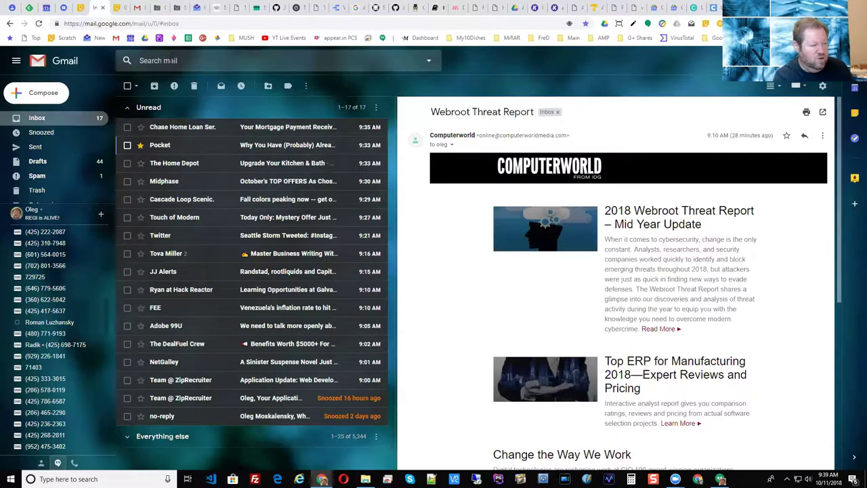
left_click(171, 60)
type("is:starre")
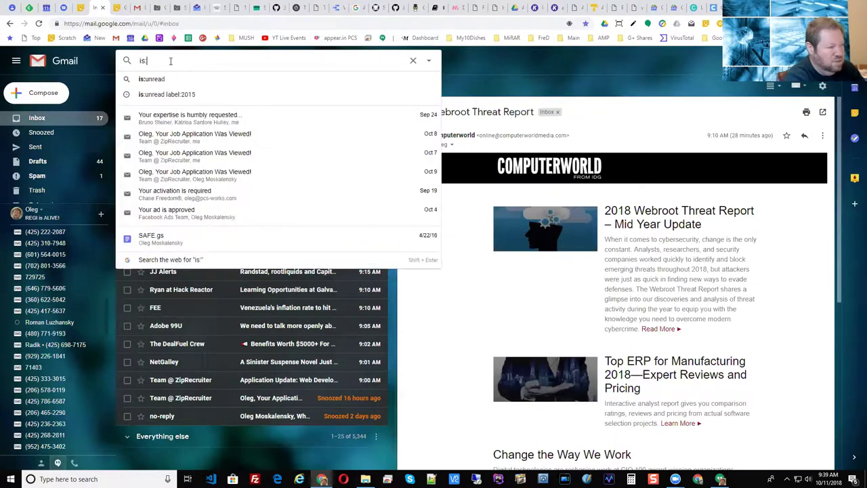
type("d")
key("Return")
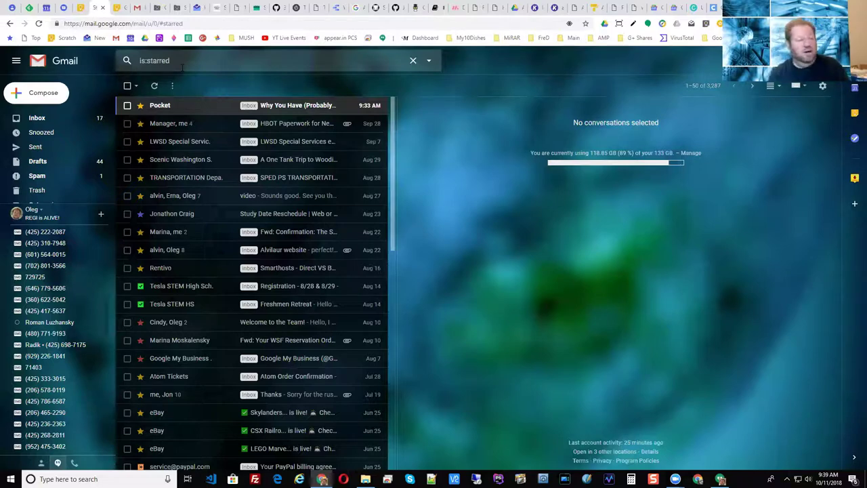
left_click(197, 7)
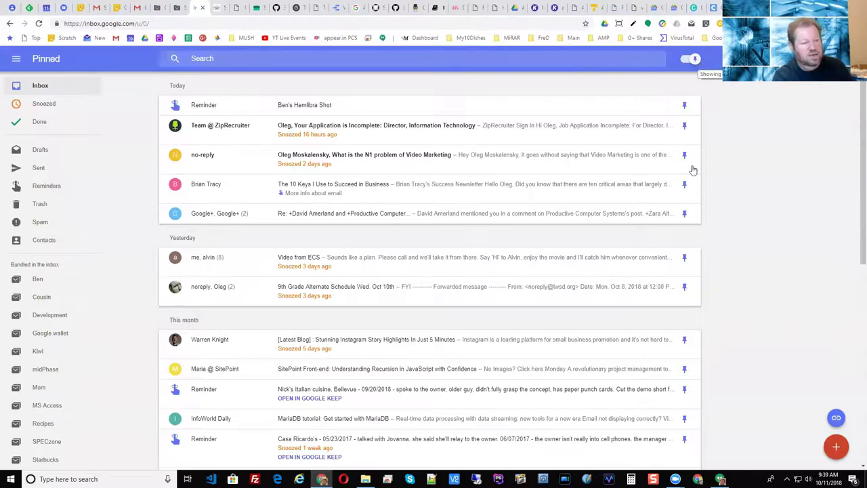
Step: Return to the Gmail starred search and create a bookmarks bar folder named Email
left_click(99, 8)
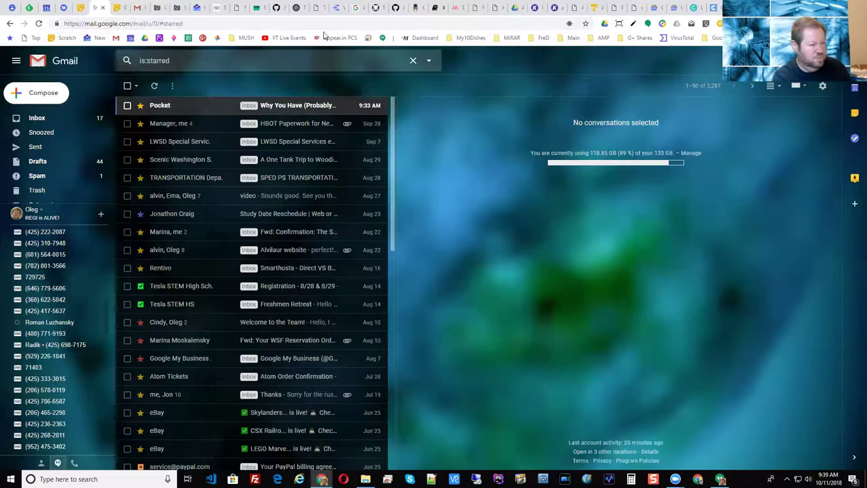
right_click(491, 39)
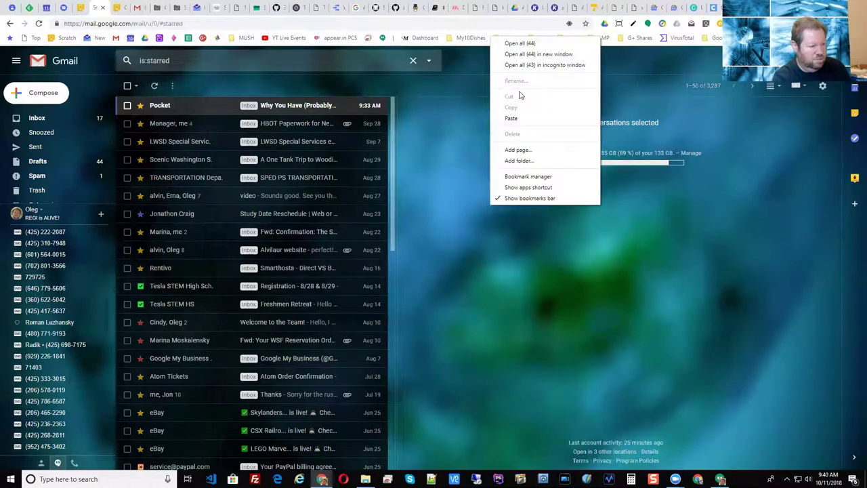
left_click(536, 161)
type("Email")
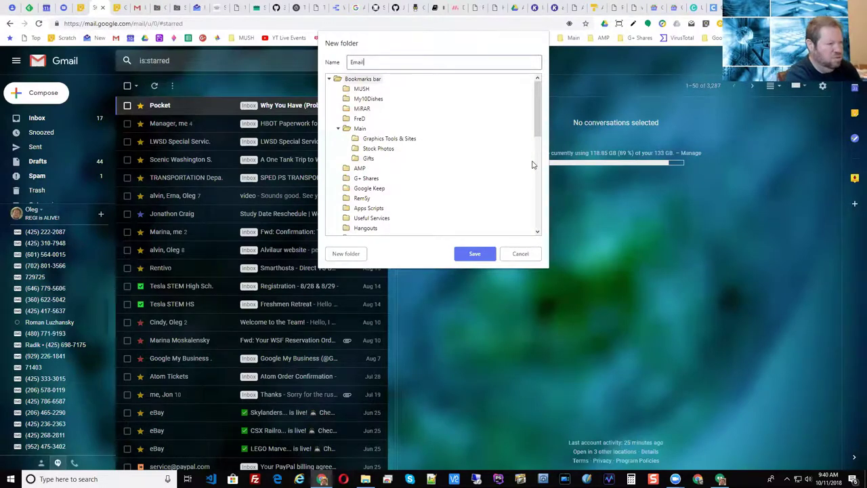
key("Return")
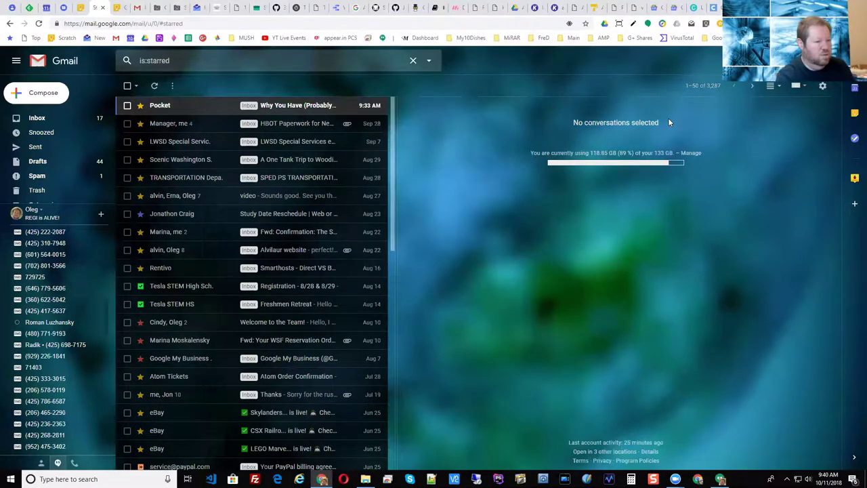
Step: Move the Email folder from the overflow bookmarks to the visible bookmarks bar, just before Dashboard
left_click(786, 38)
scroll(709, 416, "down", 5)
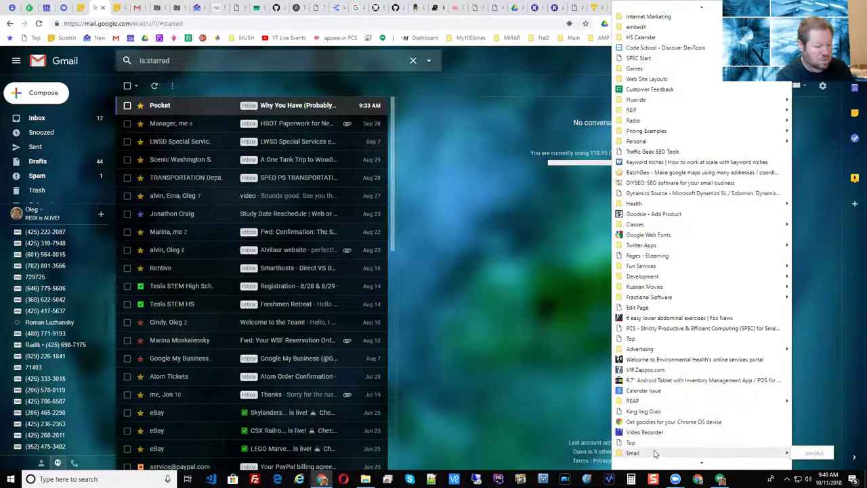
left_click_drag(283, 44, 404, 39)
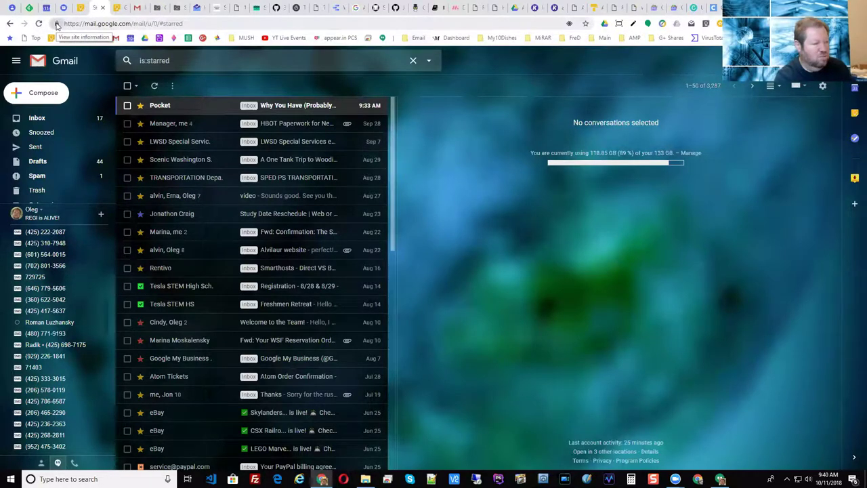
Step: Bookmark the starred search in the Email folder and rename the bookmark to Pinned
left_click_drag(58, 25, 416, 43)
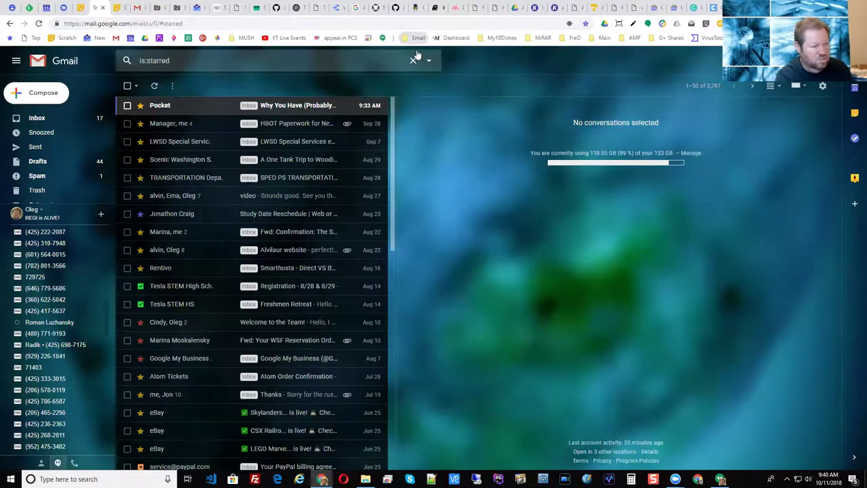
left_click(417, 39)
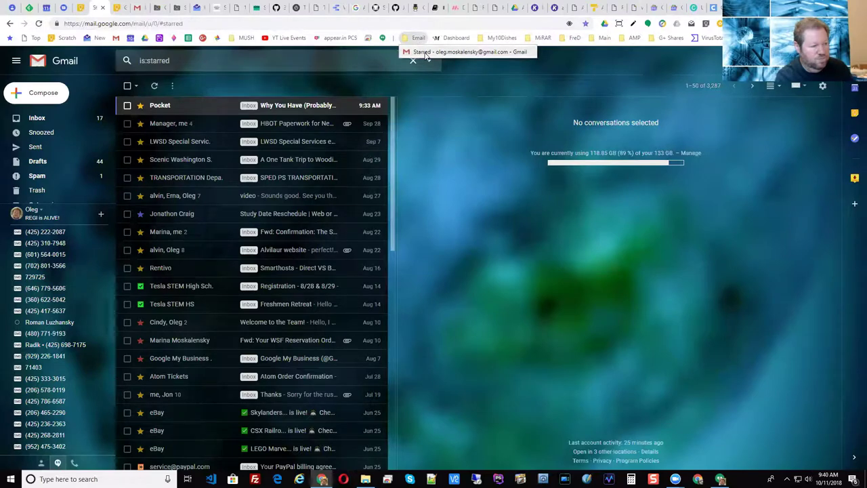
right_click(425, 54)
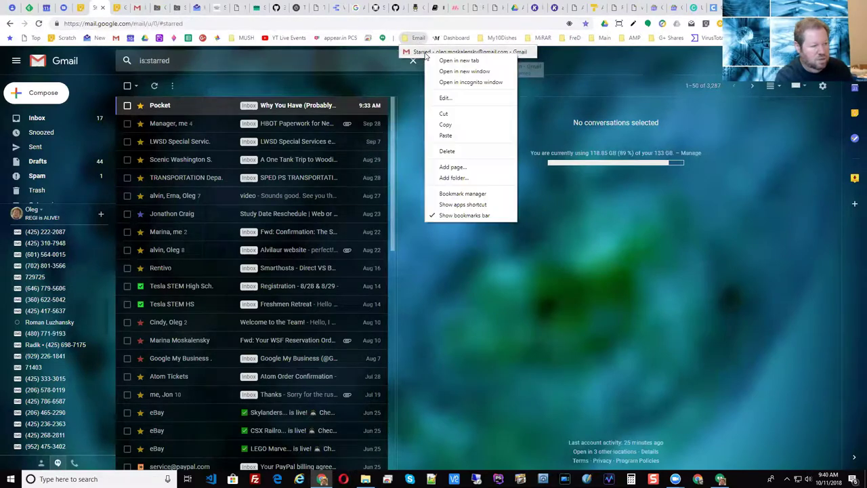
left_click(446, 98)
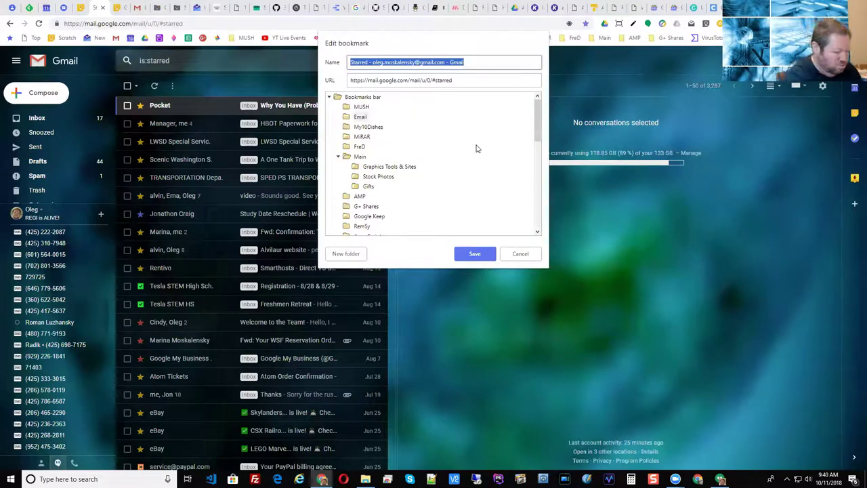
type("P")
type("ocket")
key("Return")
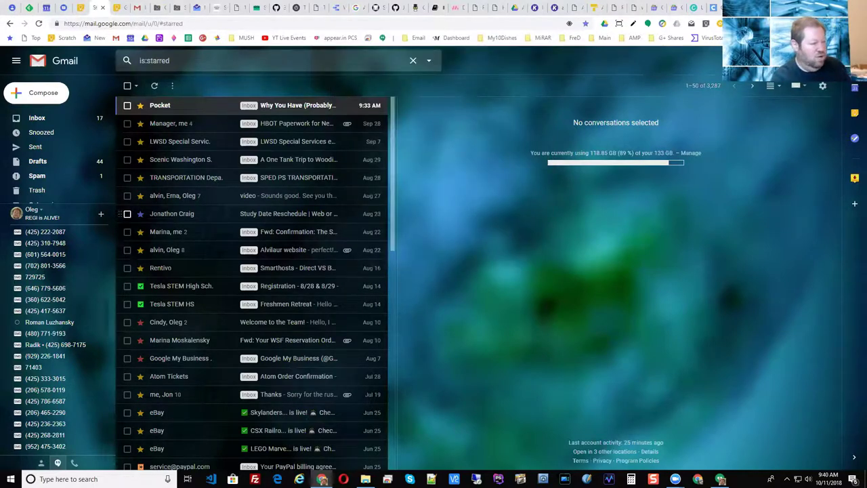
Step: Test the Pinned bookmark by opening it from the Gmail inbox, and view the Email folder's contents again
left_click(41, 120)
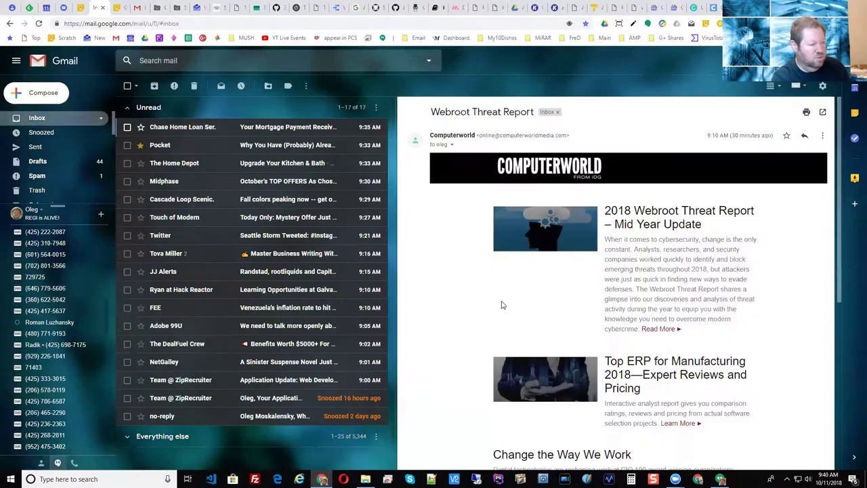
left_click(418, 38)
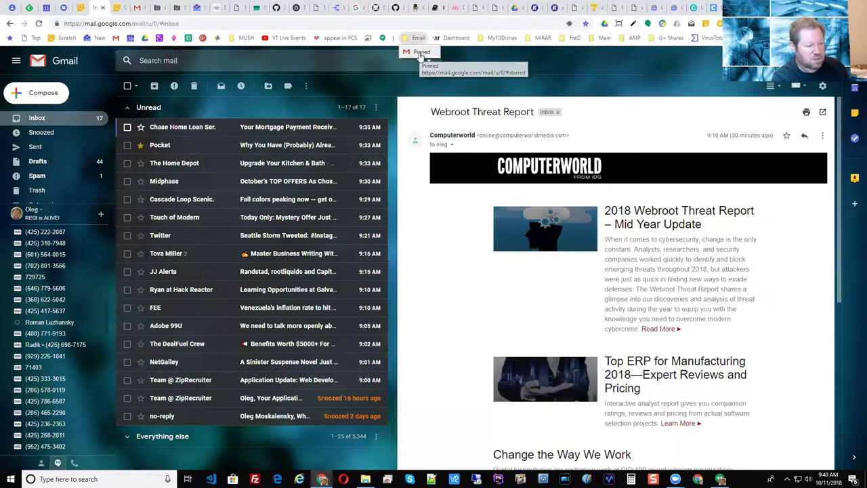
left_click(421, 54)
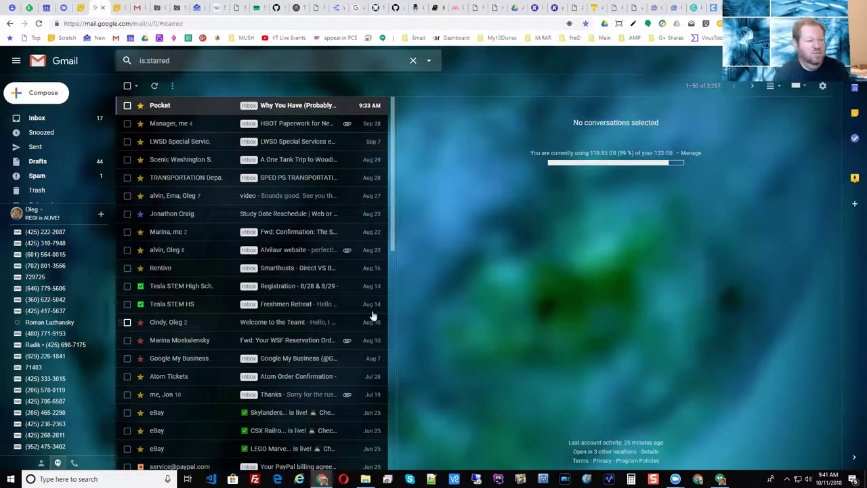
left_click(418, 39)
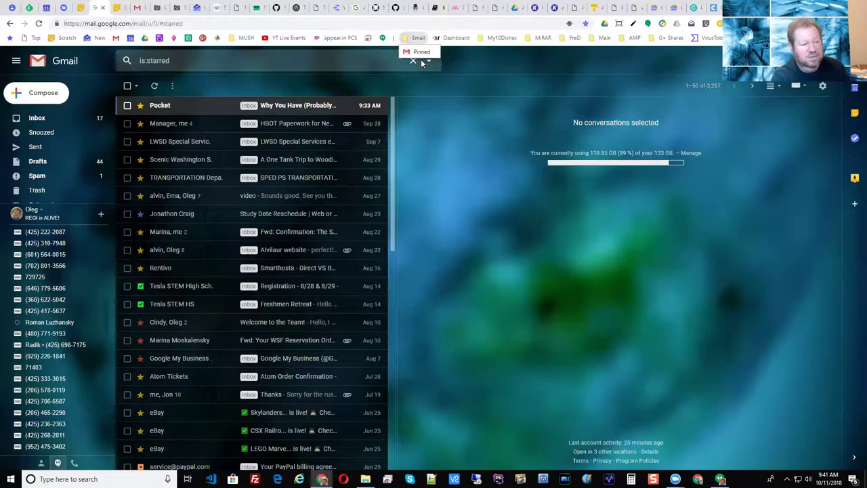
left_click(448, 178)
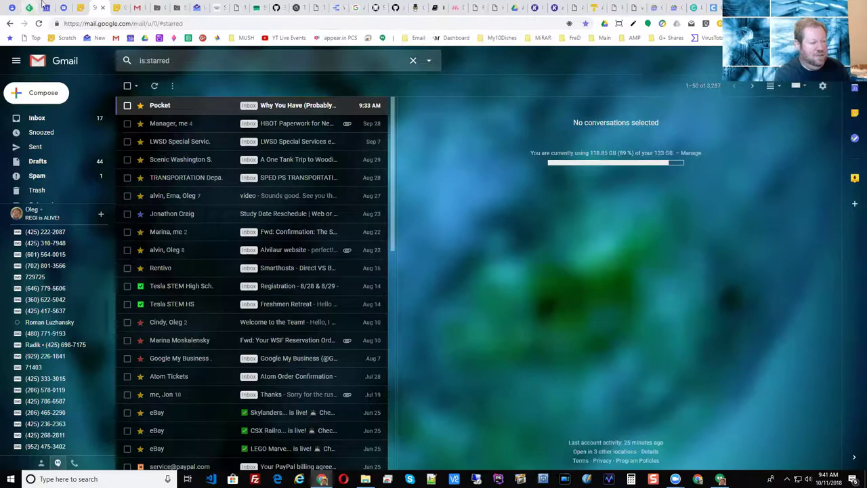
Step: Switch to Inbox by Gmail, view the full inbox without the pinned-only filter, and return to the Gmail inbox with Keep notes
left_click(196, 8)
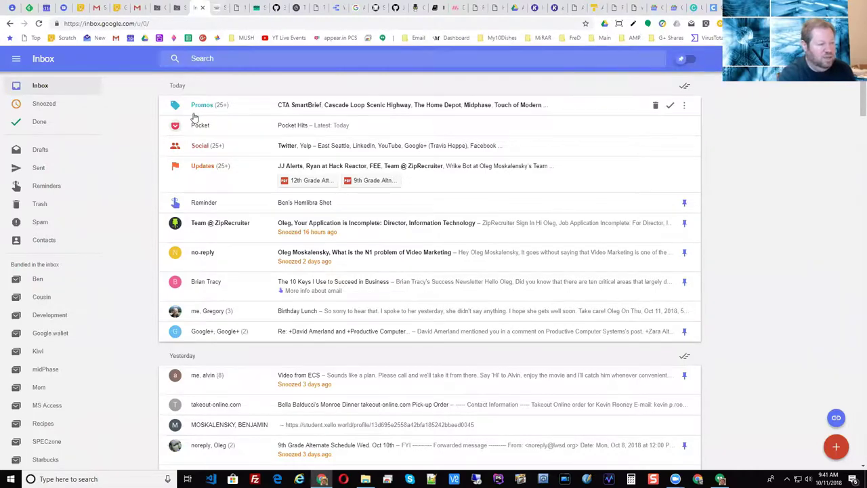
left_click(139, 8)
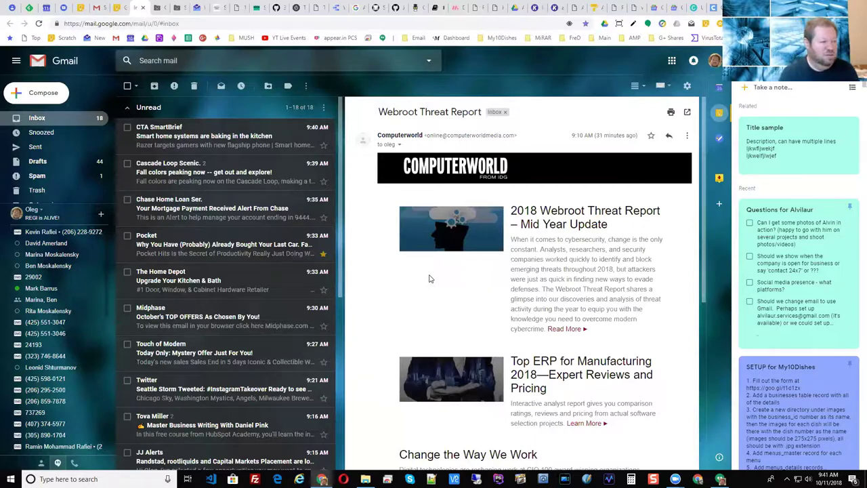
Step: Switch to Inbox by Gmail, show the Hangouts conversation list, and view the separate Hangouts chat window before minimizing it
left_click(199, 8)
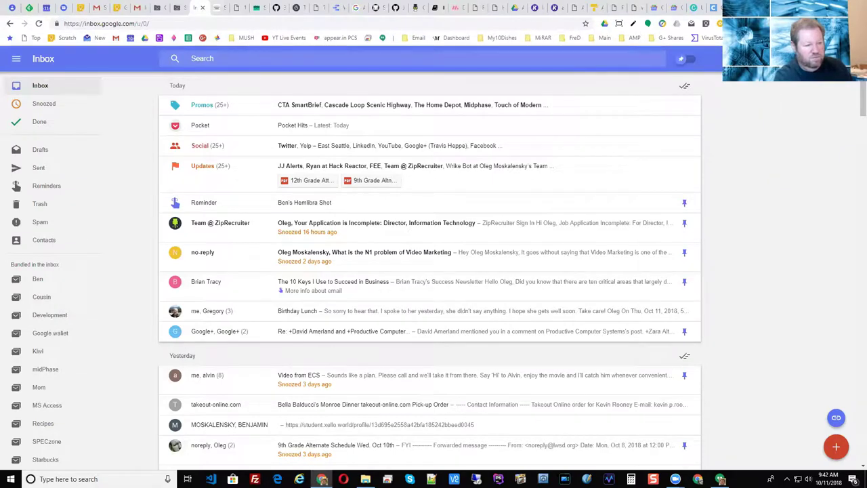
left_click(837, 23)
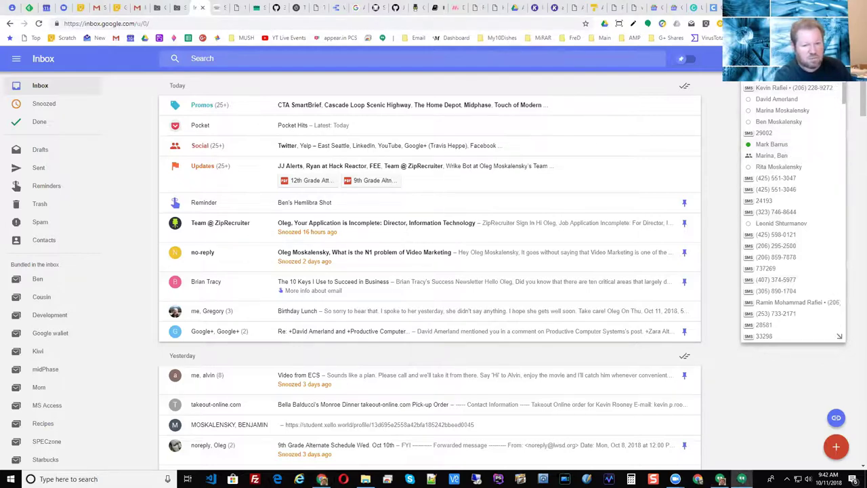
left_click(742, 479)
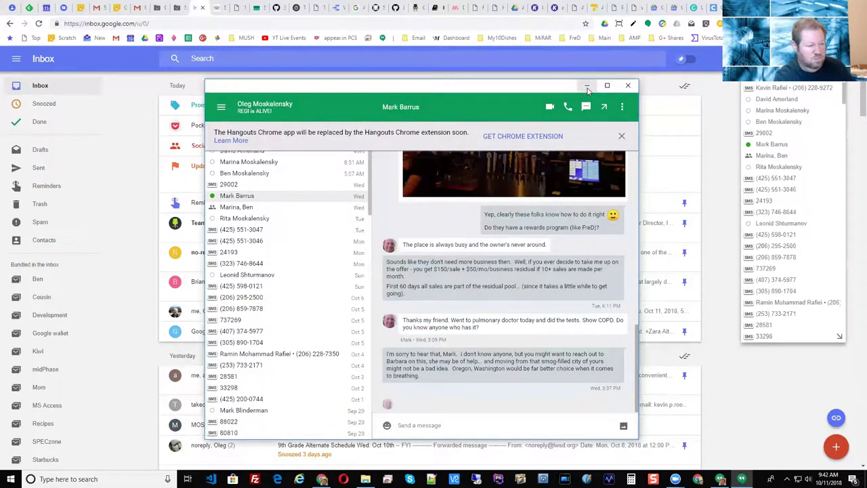
left_click(587, 86)
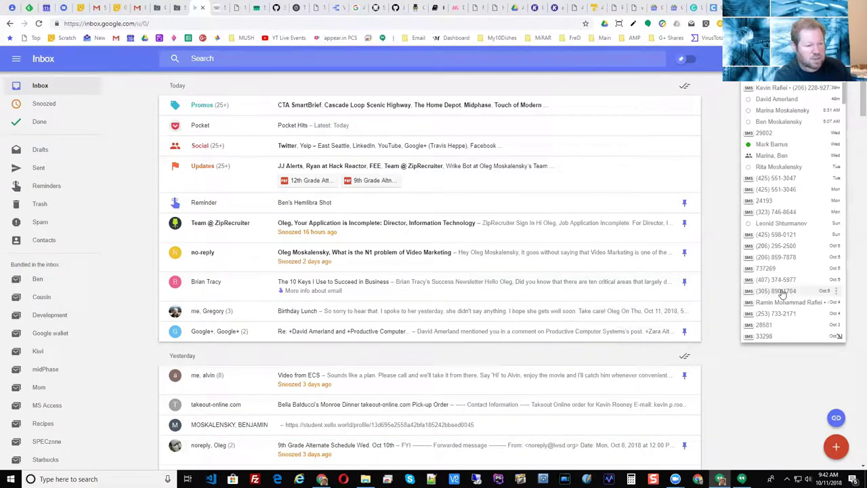
Step: In Gmail, view the chat contacts and Hangouts conversations lists, open an online contact's conversation, and minimize the chat window
left_click(97, 10)
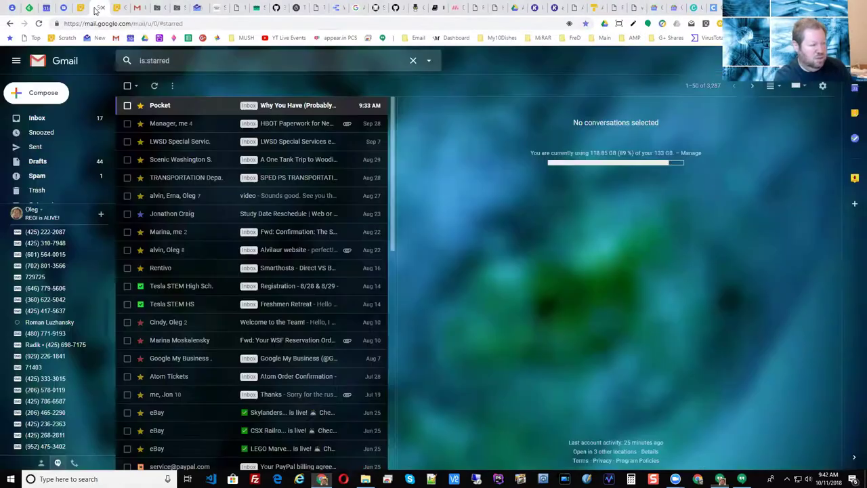
left_click(41, 464)
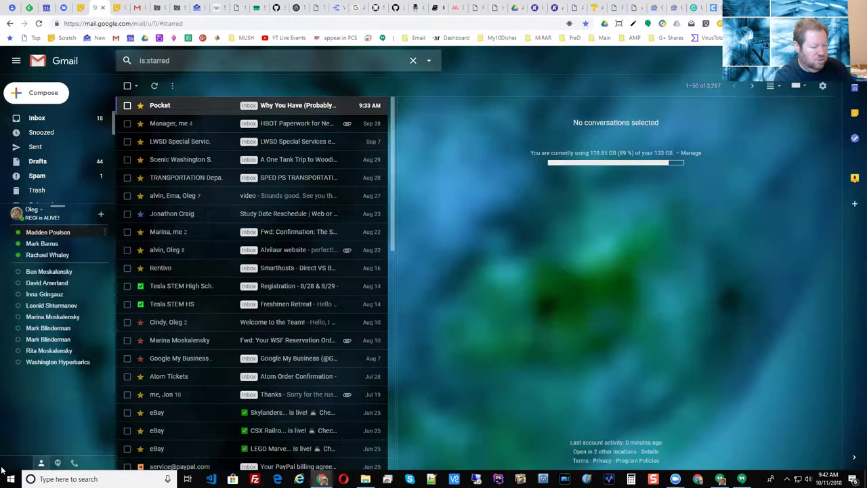
left_click(58, 465)
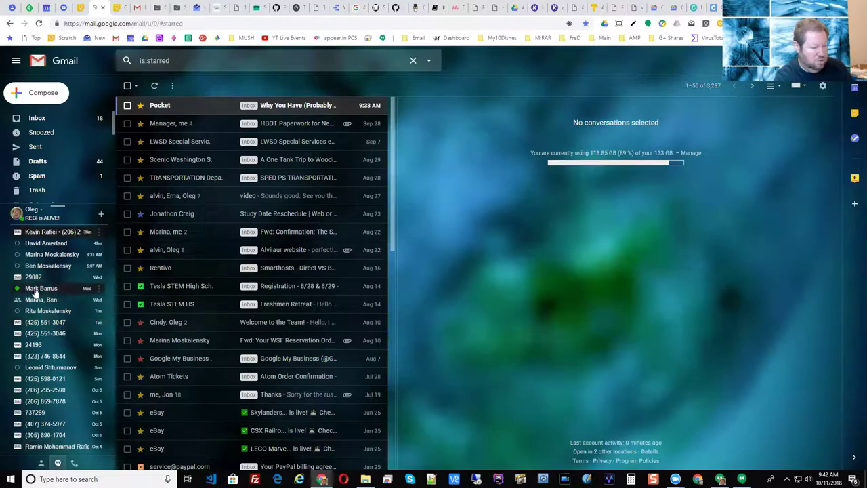
left_click(38, 288)
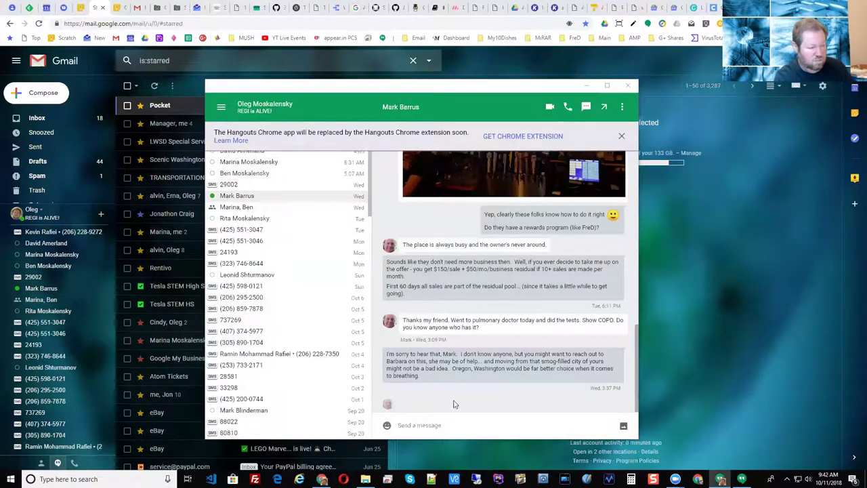
left_click(588, 87)
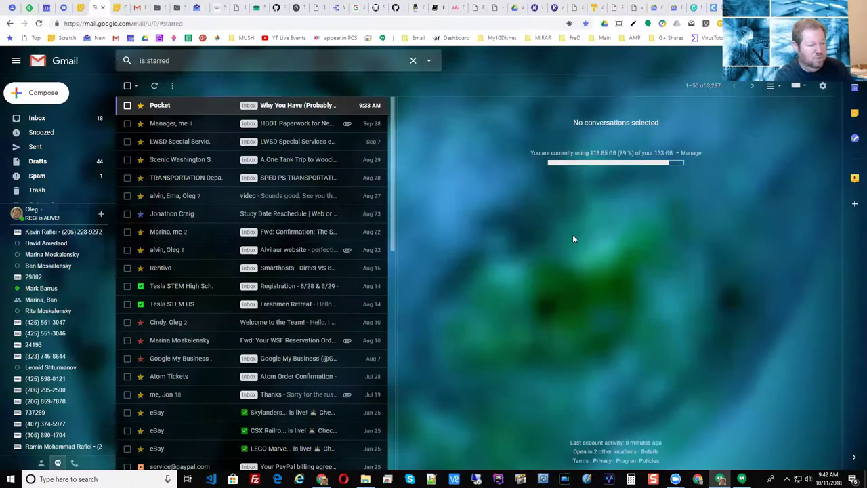
Step: Switch to Inbox by Gmail and view its Google apps list and notifications, closing each one
left_click(198, 8)
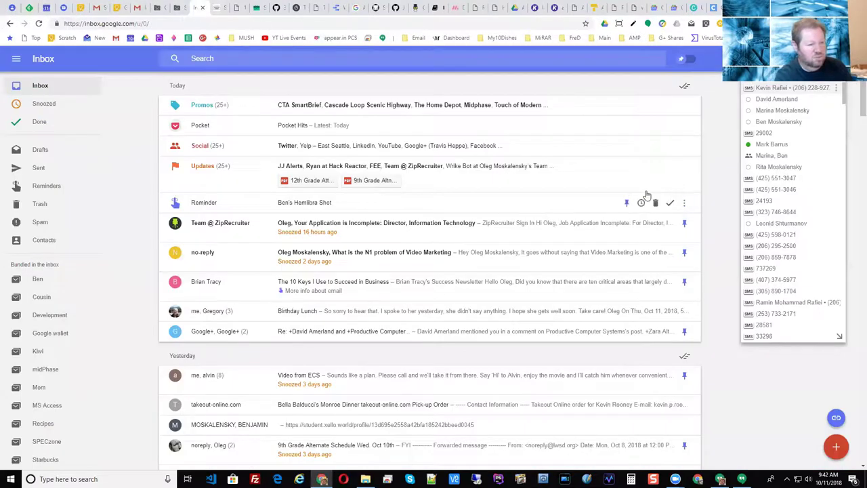
left_click(806, 59)
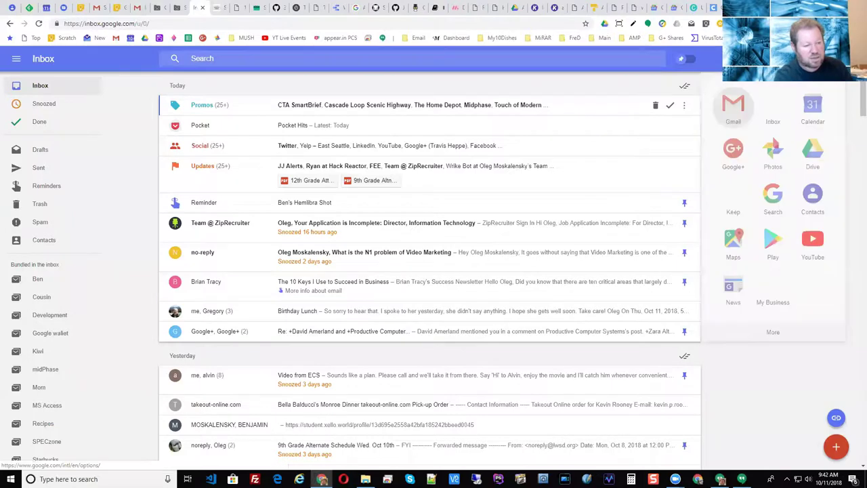
left_click(766, 372)
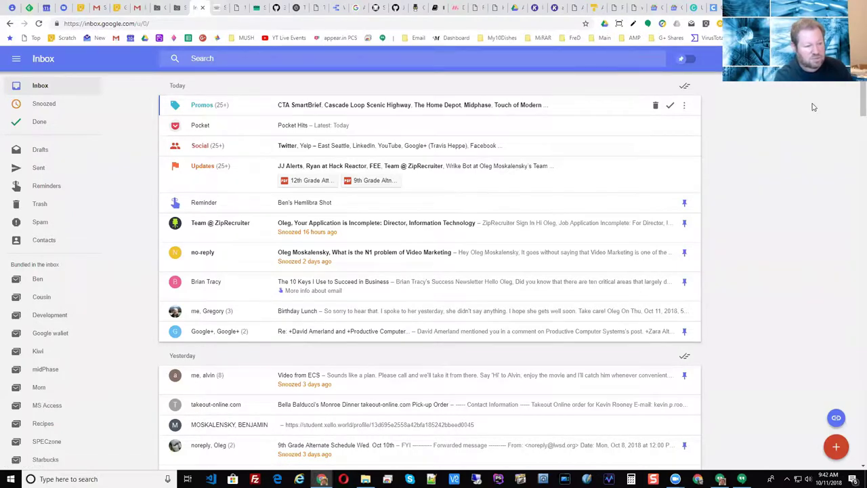
left_click(806, 58)
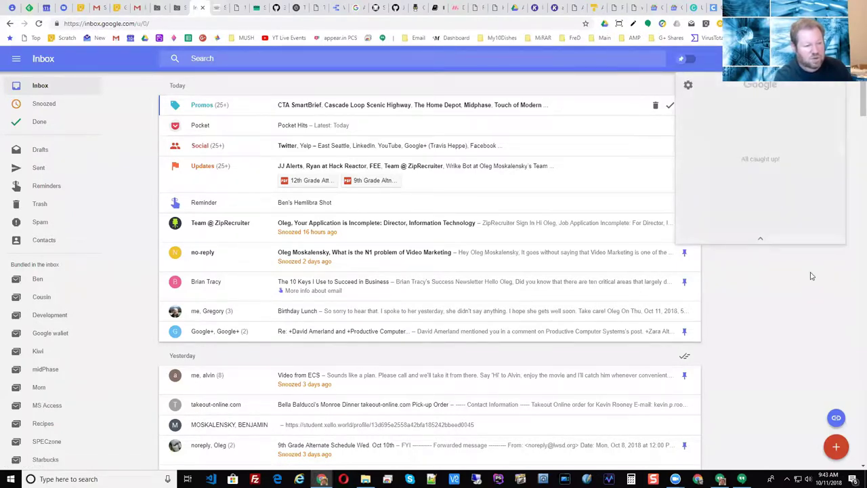
left_click(800, 287)
Step: Return to the Gmail inbox, view its Google notifications for comparison, and close them
left_click(139, 8)
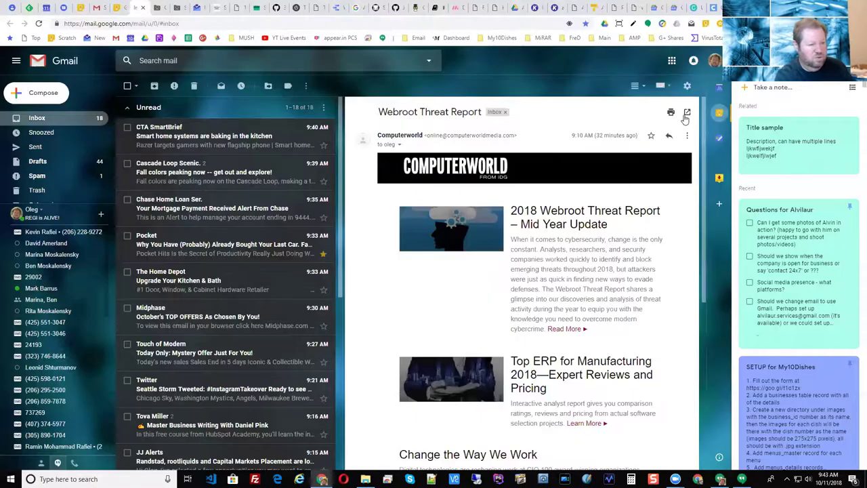
left_click(695, 63)
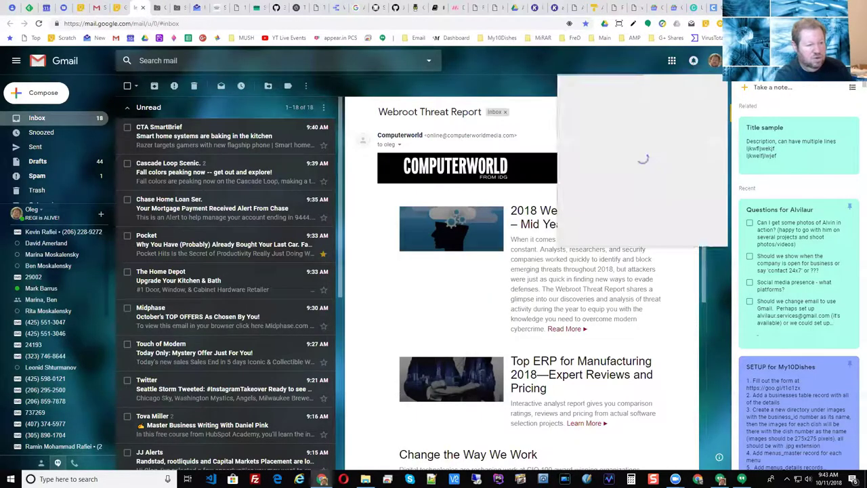
left_click(624, 65)
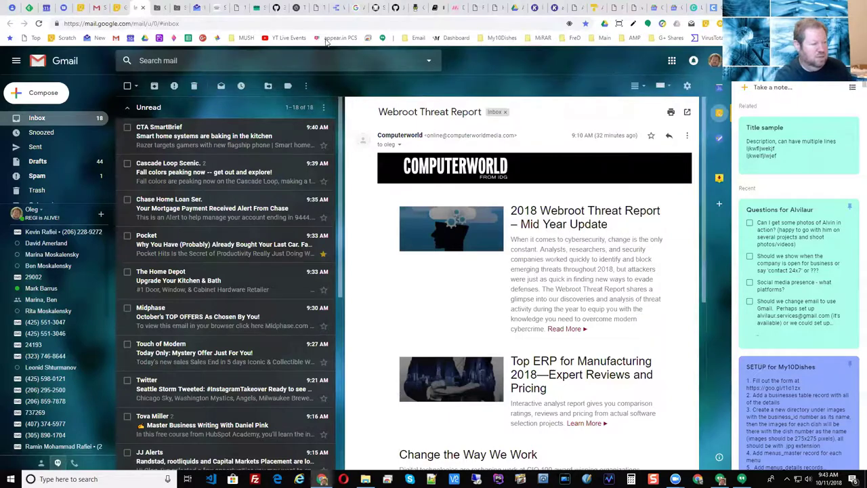
Step: Switch to Inbox by Gmail and view the compose shortcuts for reminders and frequent contacts
left_click(197, 8)
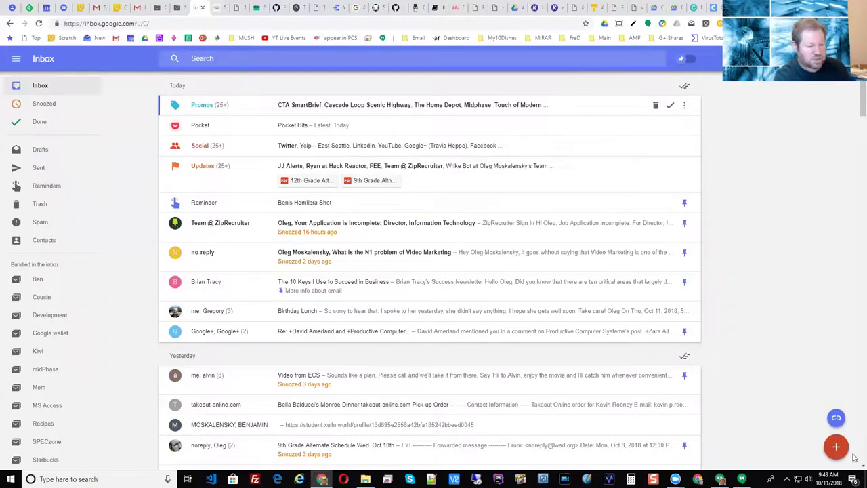
mouse_move(838, 450)
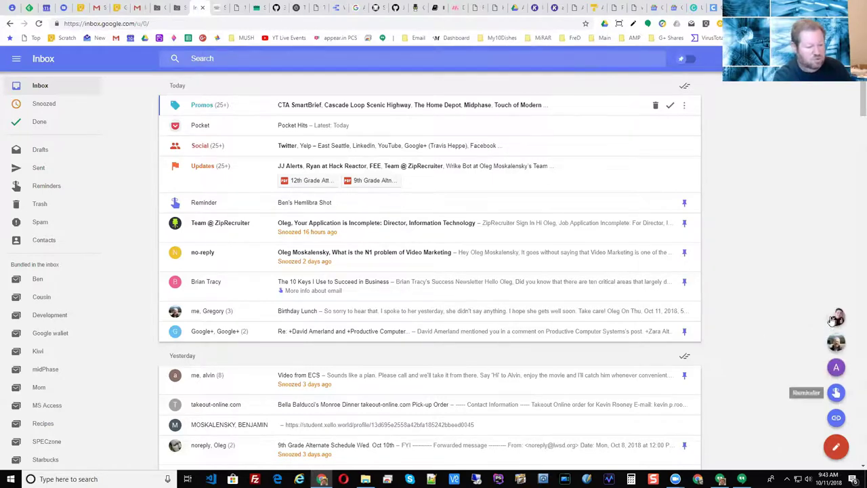
mouse_move(834, 380)
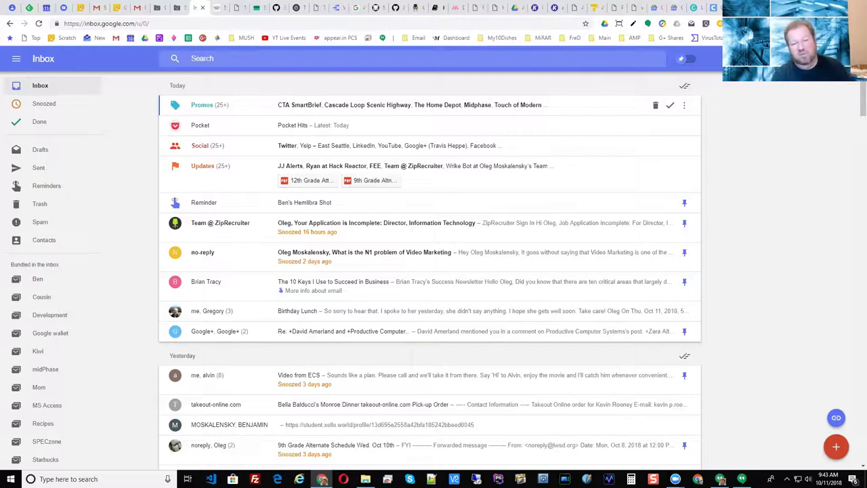
Step: Start a new message in Inbox, look up recipients by a contact's first name, clear the entry, and discard the draft
left_click(838, 450)
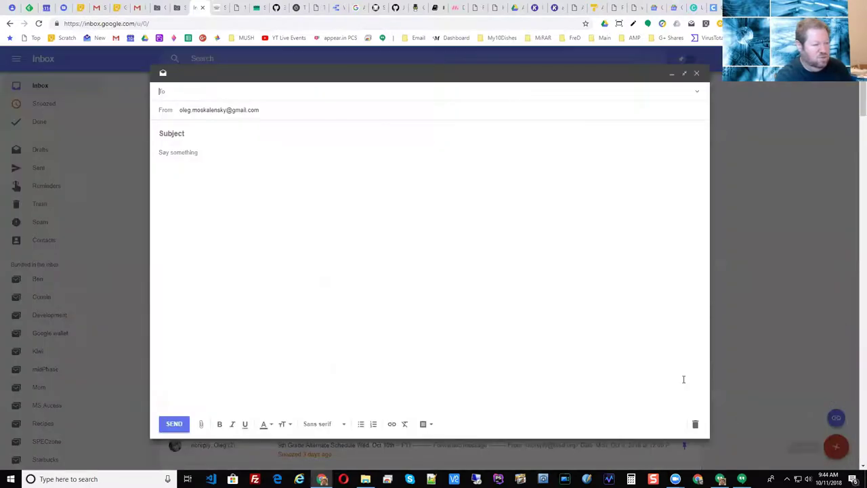
type("greg")
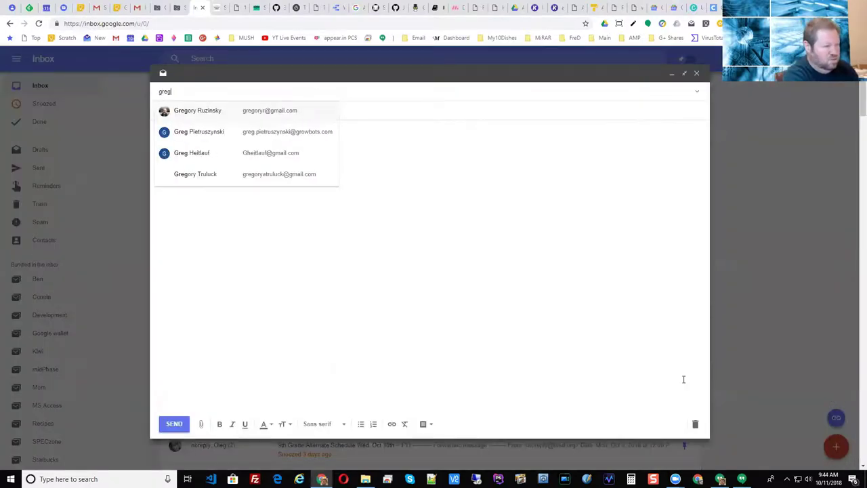
key("BackSpace")
key("BackSpace")
key("BackSpace")
key("BackSpace")
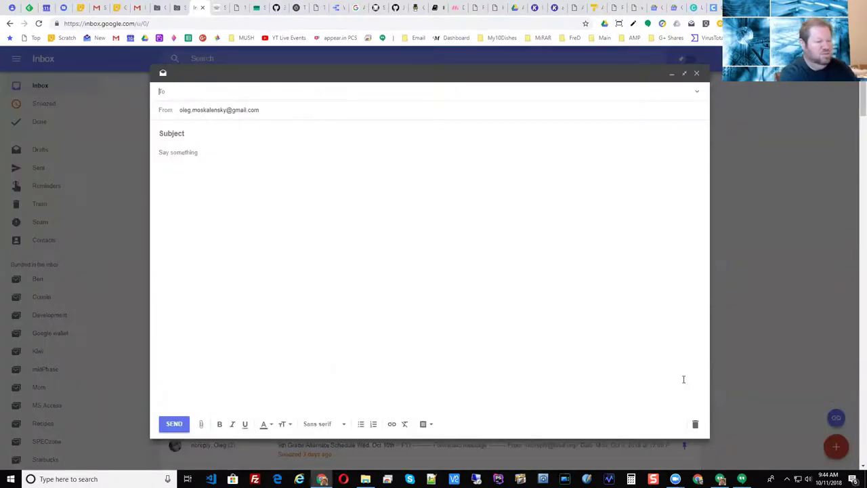
left_click(695, 424)
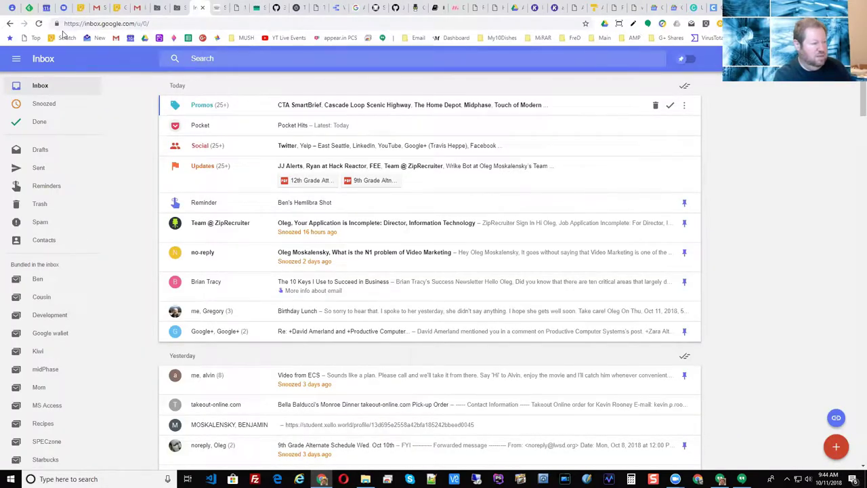
Step: Compose a new message in Gmail, look up recipients by the same first name, and discard the draft
left_click(140, 9)
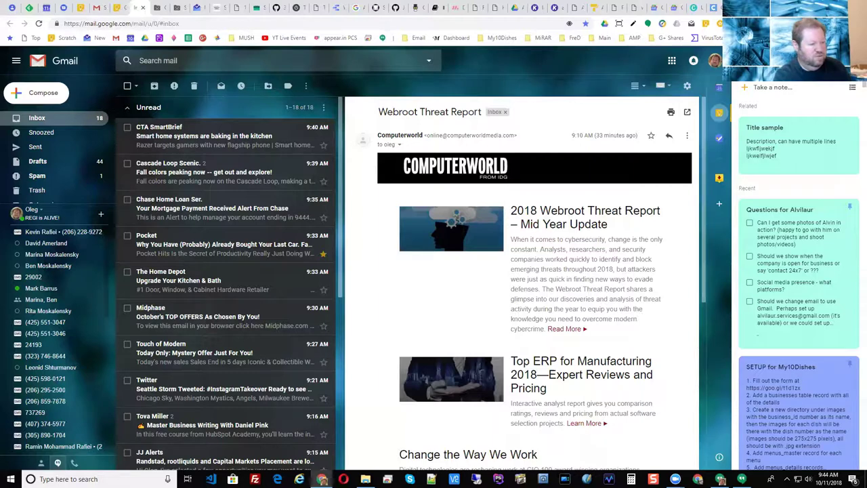
left_click(47, 95)
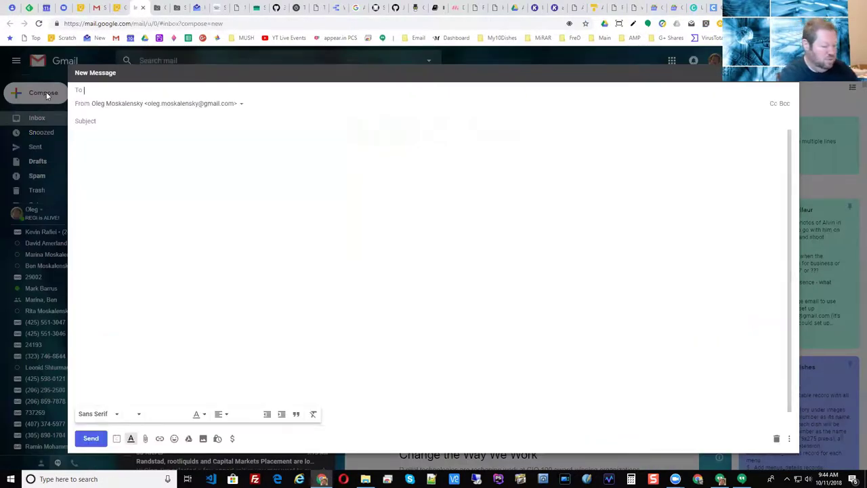
type("greg")
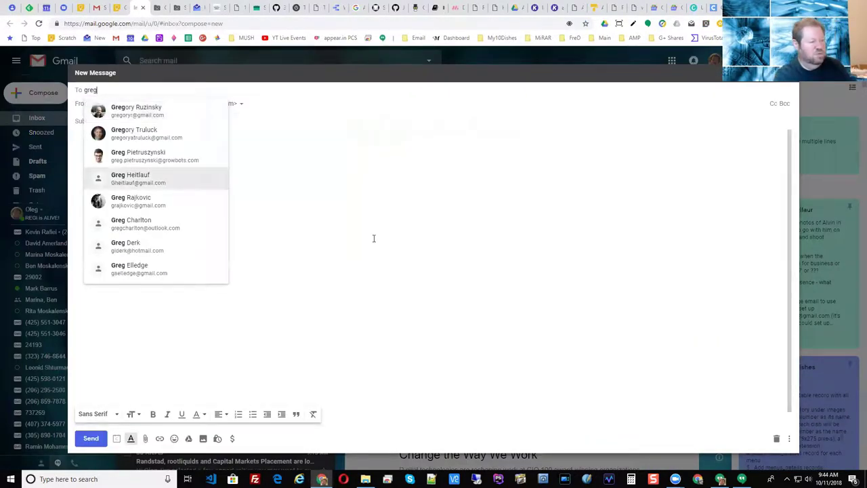
key("Down")
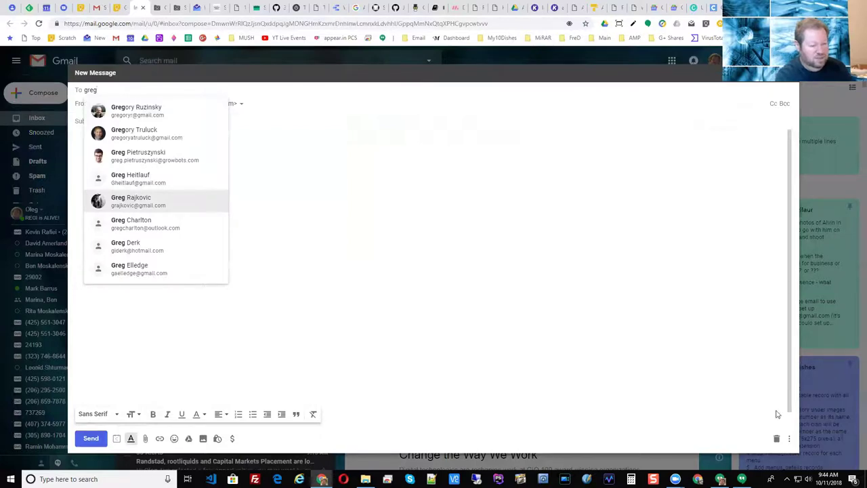
left_click(777, 439)
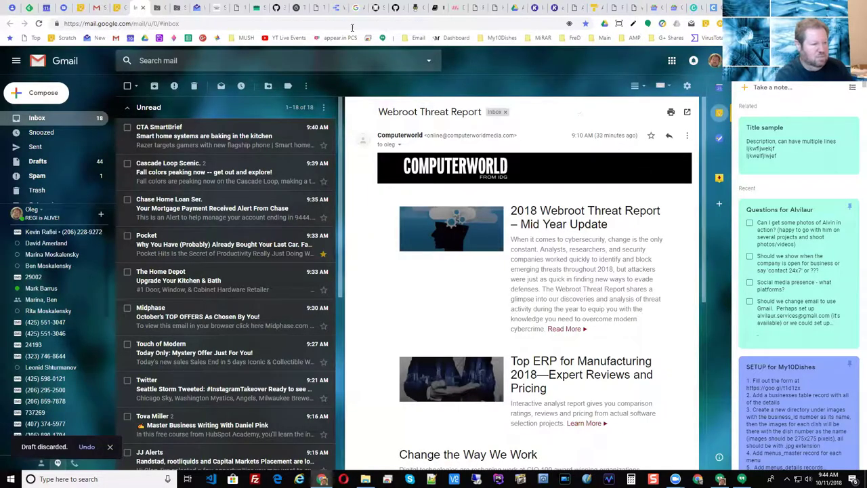
Step: In Inbox by Gmail, browse the older messages, open the "Security alert for your linked Google account" email, and read it inline
left_click(197, 8)
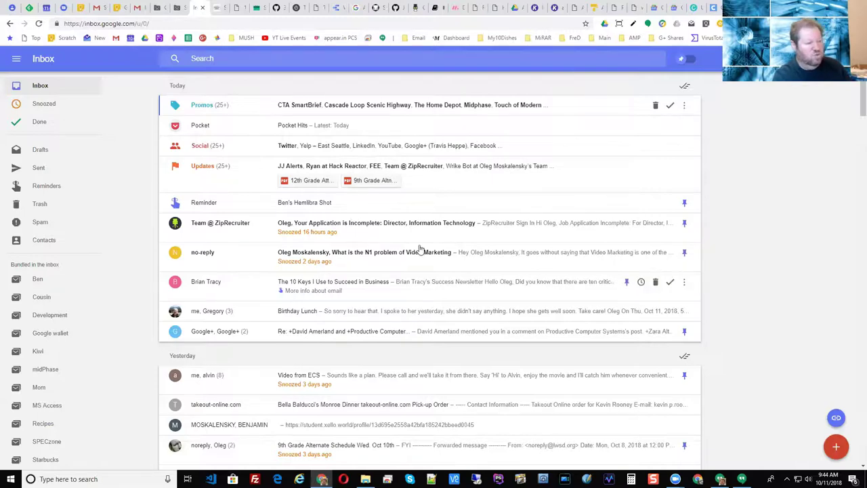
scroll(365, 280, "down", 4)
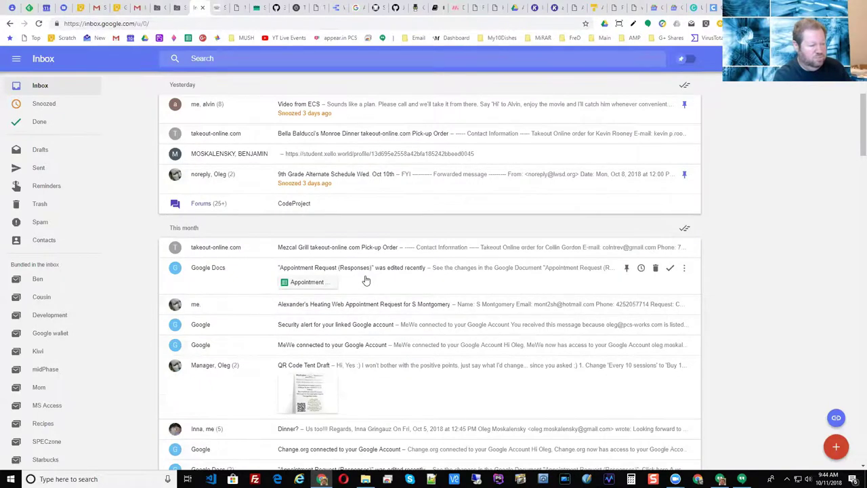
scroll(365, 280, "up", 4)
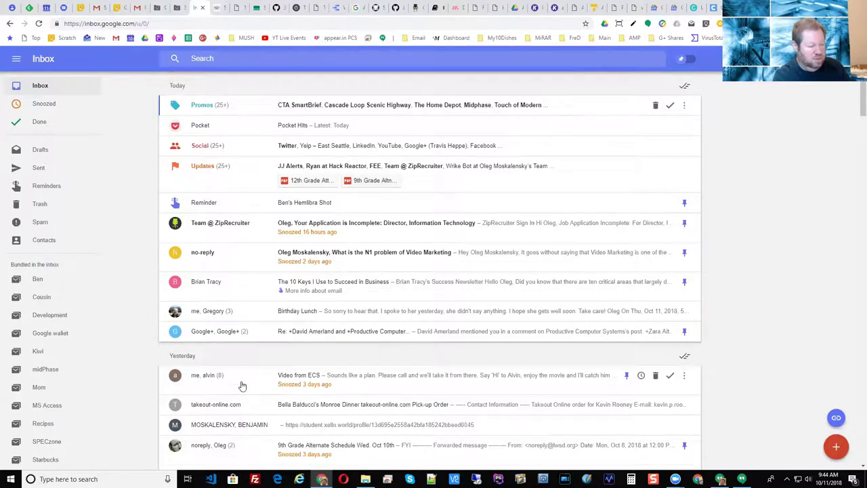
scroll(257, 389, "down", 5)
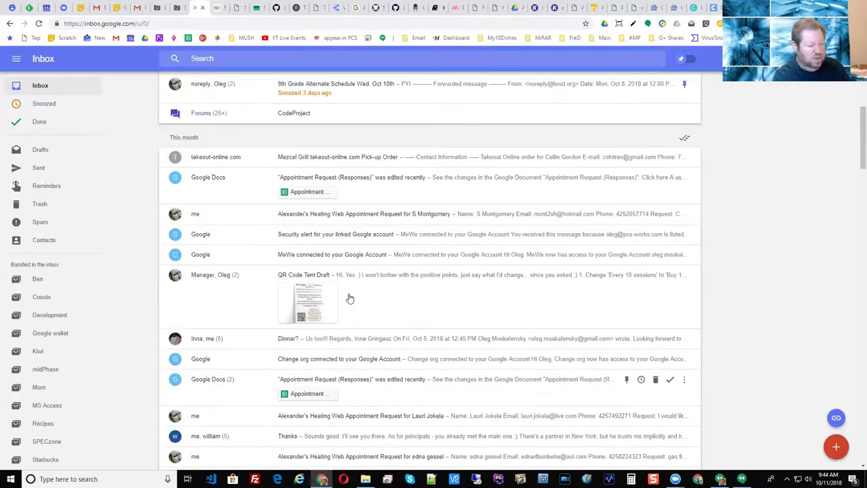
left_click(330, 236)
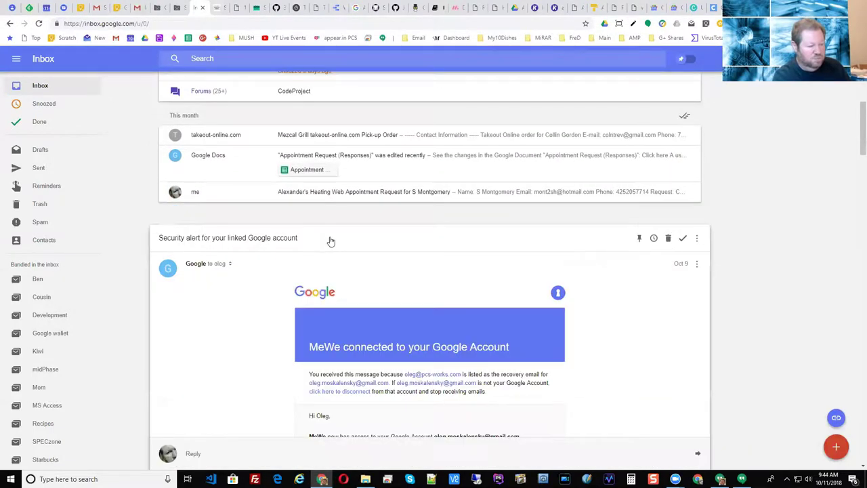
scroll(615, 359, "down", 2)
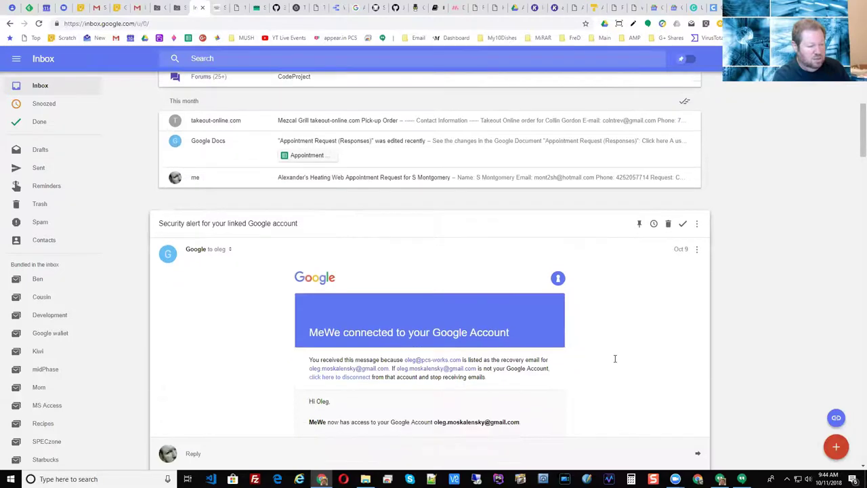
scroll(614, 358, "down", 2)
scroll(614, 359, "up", 2)
scroll(614, 358, "down", 1)
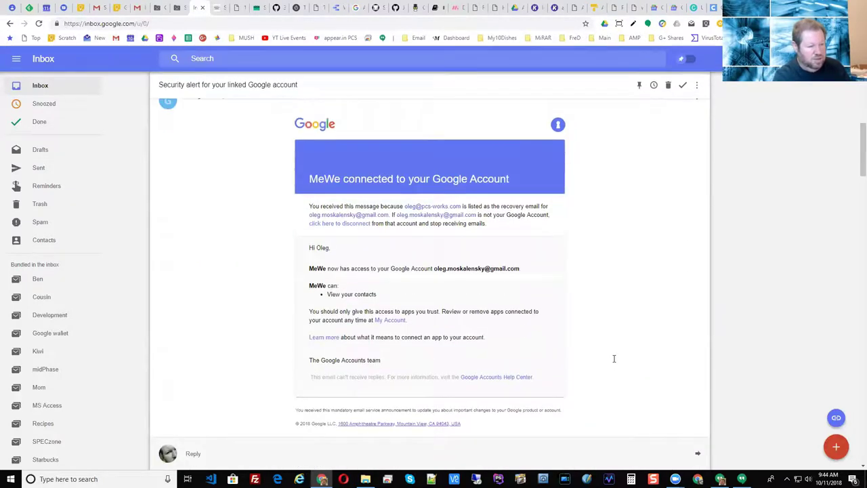
Step: Review the move and bundle options for the security alert email in Inbox, and compare them with the message actions in Gmail
scroll(618, 311, "up", 2)
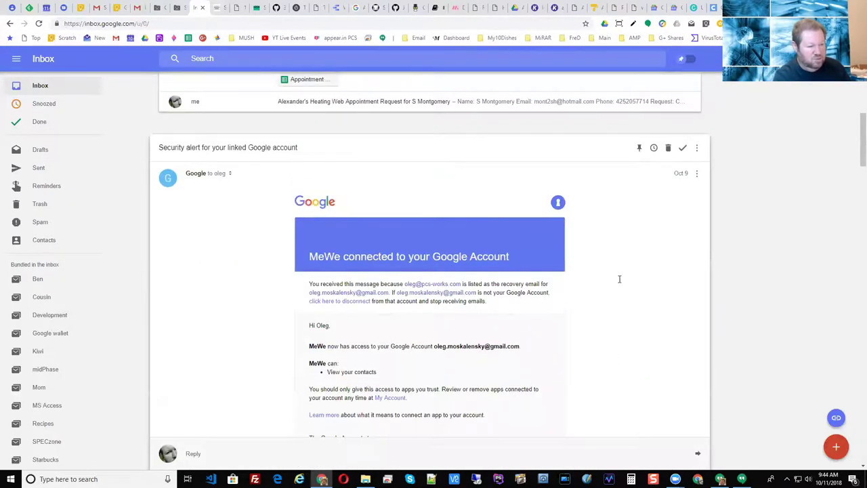
left_click(696, 151)
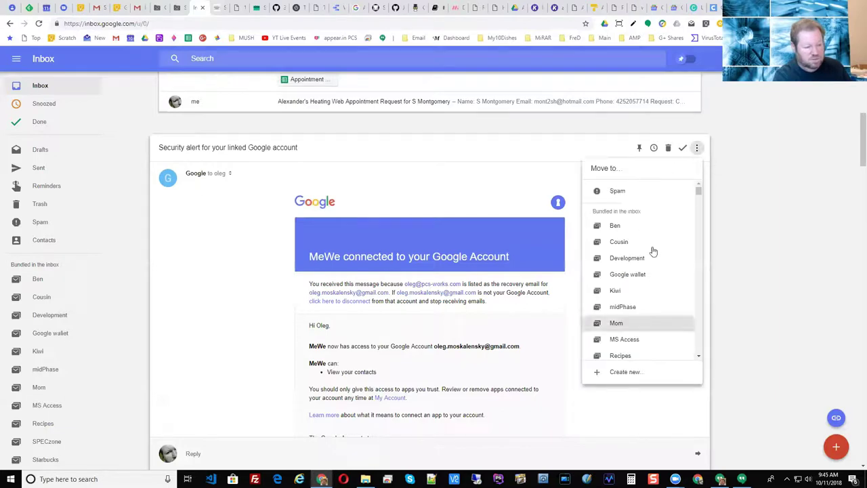
scroll(775, 271, "down", 2)
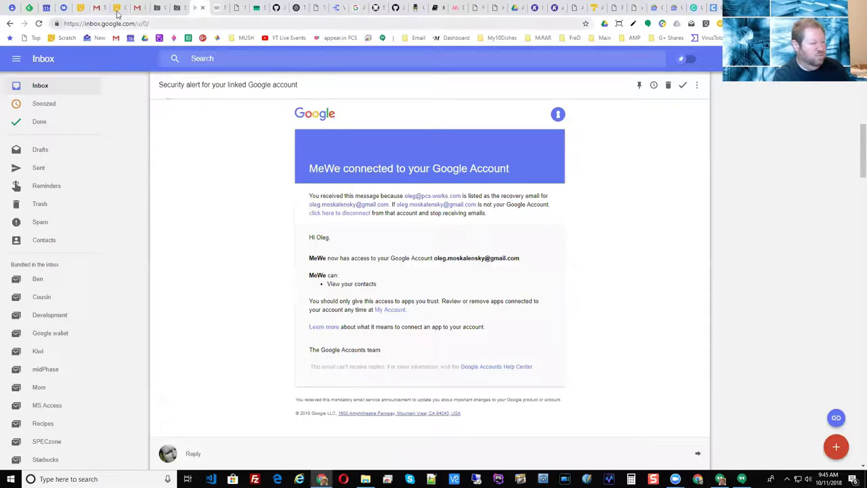
left_click(140, 10)
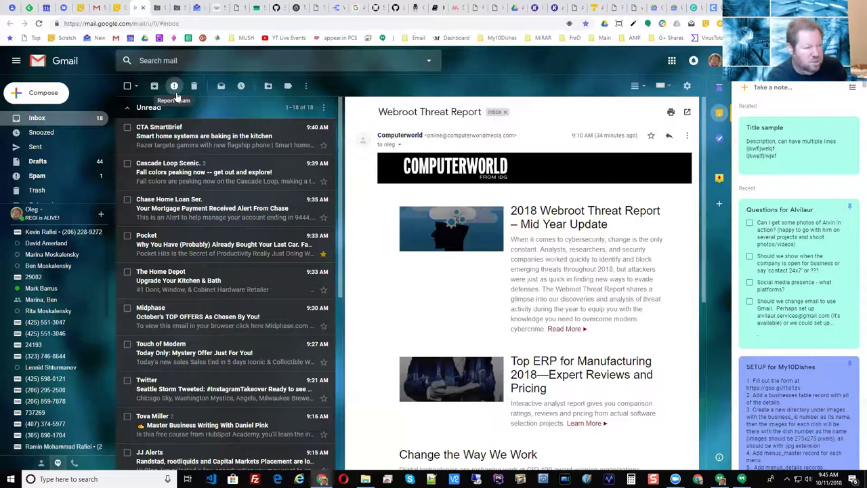
Step: Return to Inbox by Gmail, open an inline reply on the security alert email, and close the message without writing anything
left_click(200, 8)
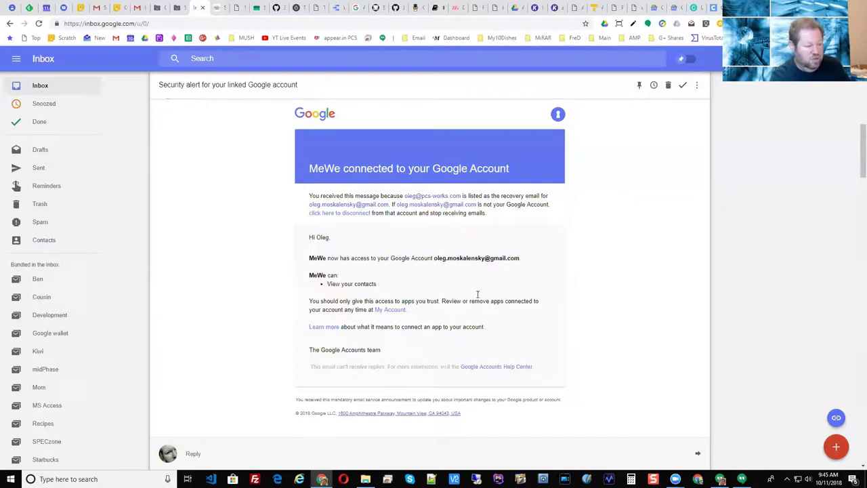
scroll(461, 328, "down", 1)
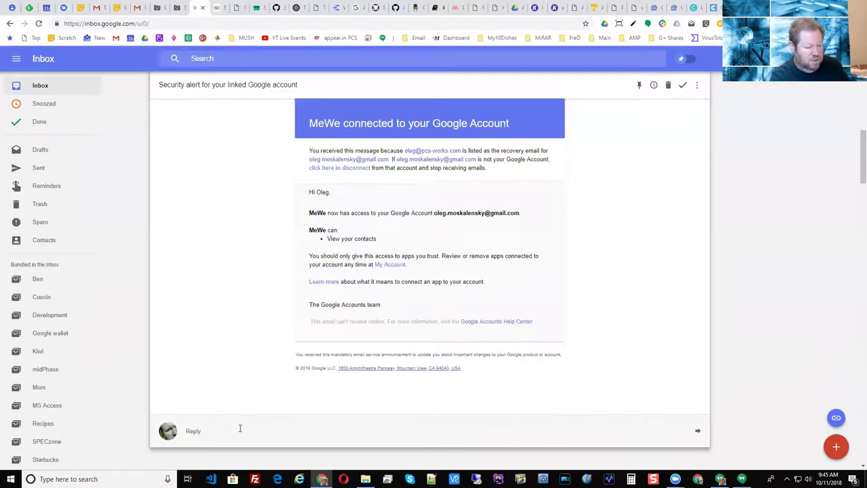
left_click(194, 435)
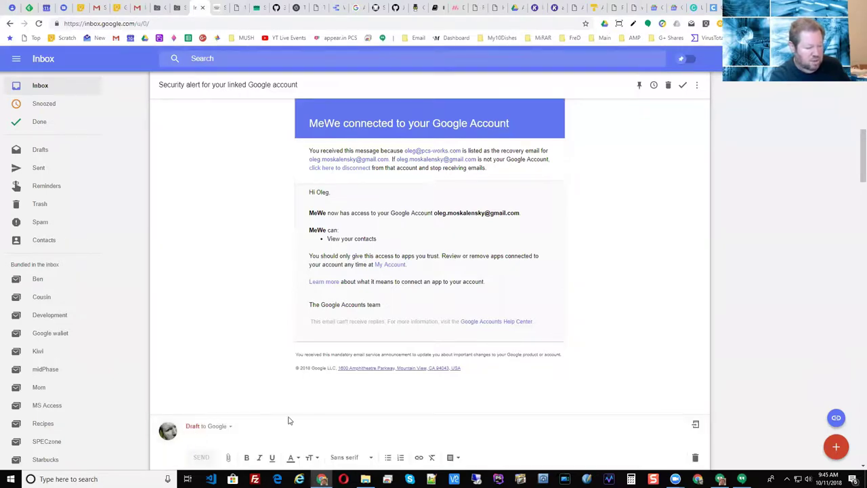
scroll(287, 421, "down", 5)
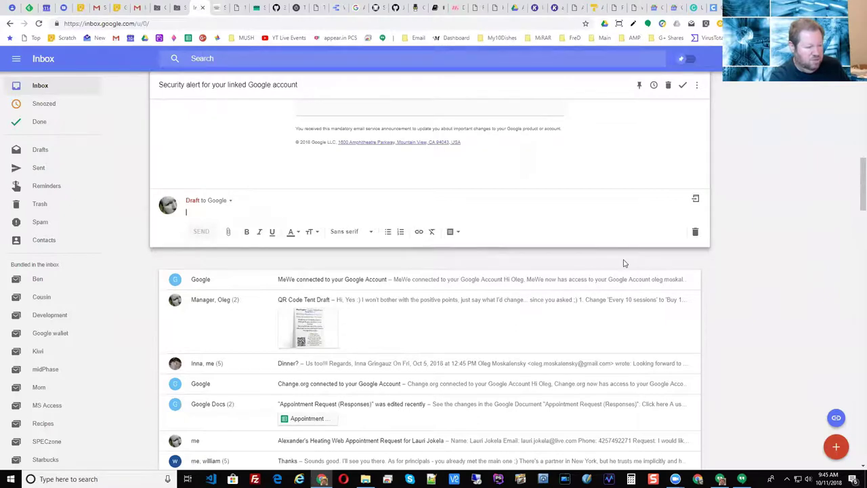
left_click(765, 294)
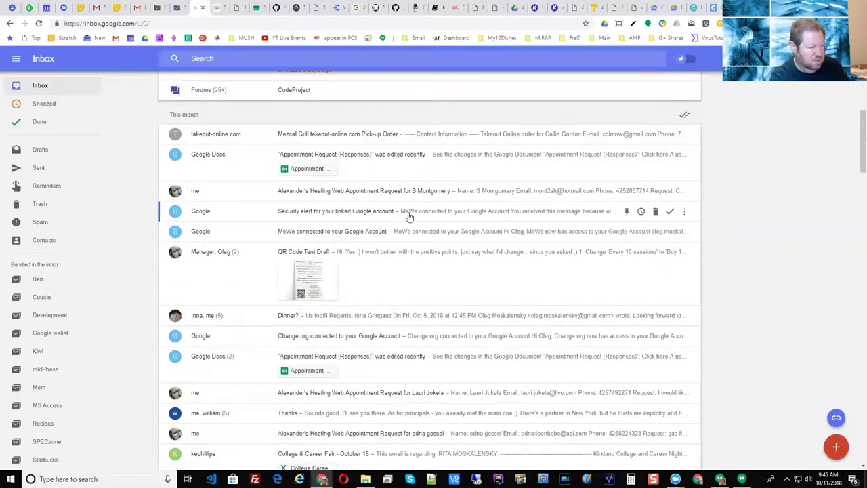
Step: Check the reply area of the "Dinner?" conversation, browse older messages, and open "Website!!!" to view its suggested replies
left_click(389, 316)
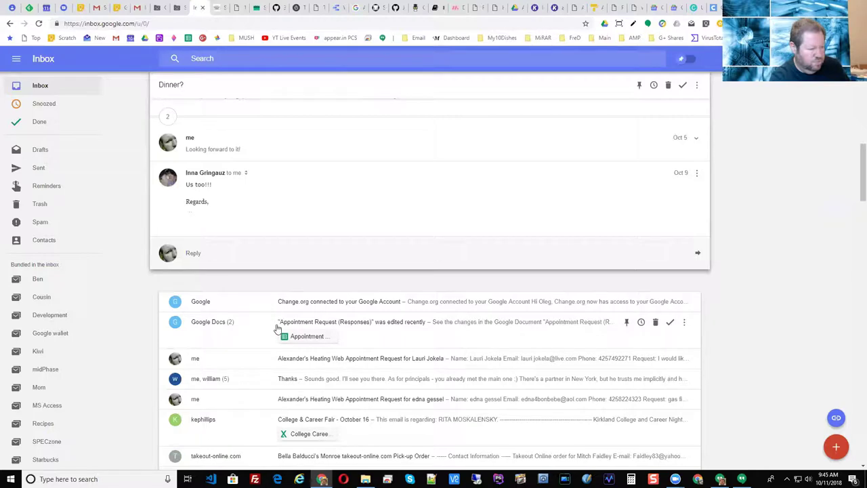
scroll(388, 367, "down", 3)
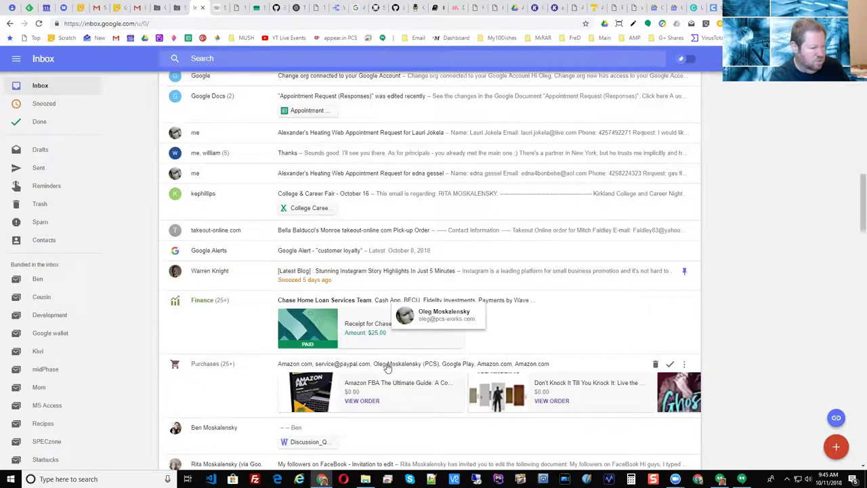
scroll(388, 366, "down", 4)
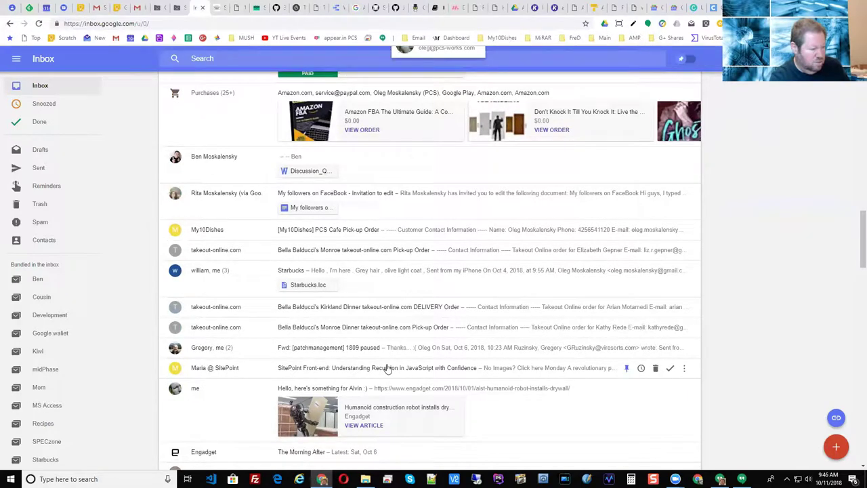
scroll(388, 368, "down", 3)
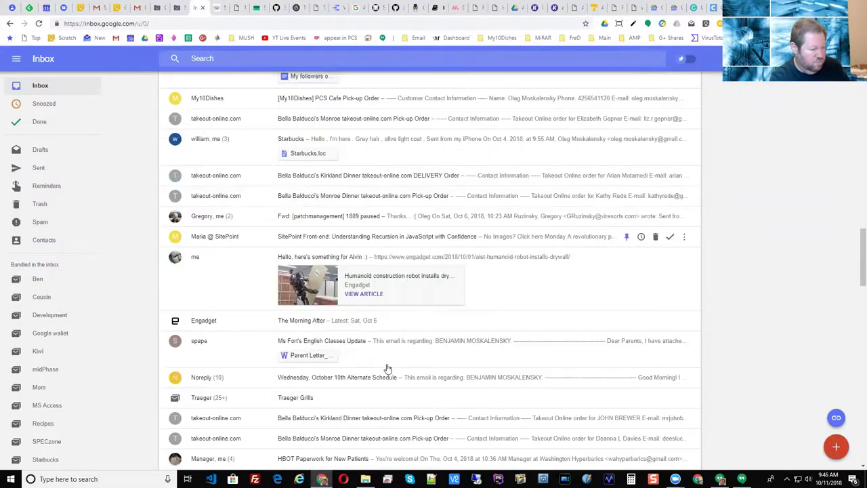
scroll(388, 368, "down", 3)
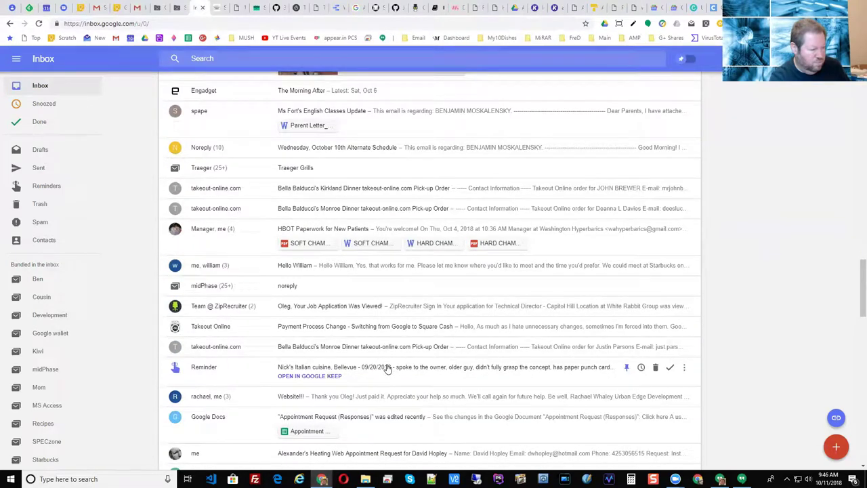
scroll(388, 368, "down", 2)
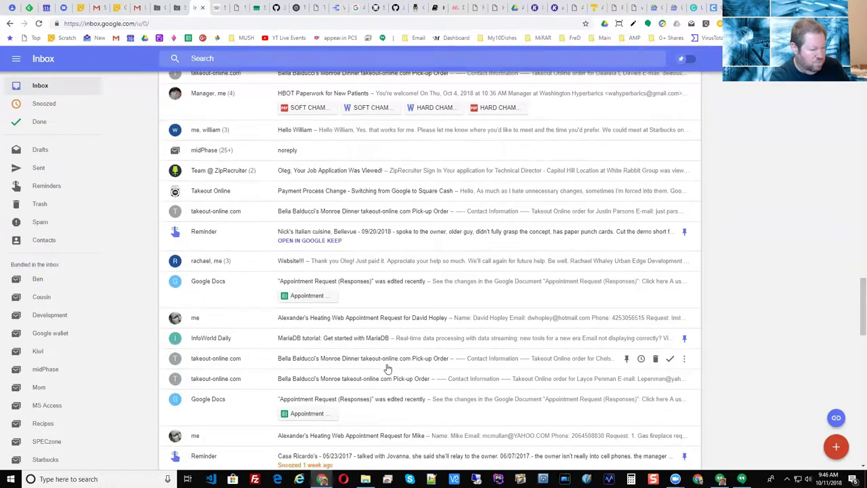
left_click(353, 266)
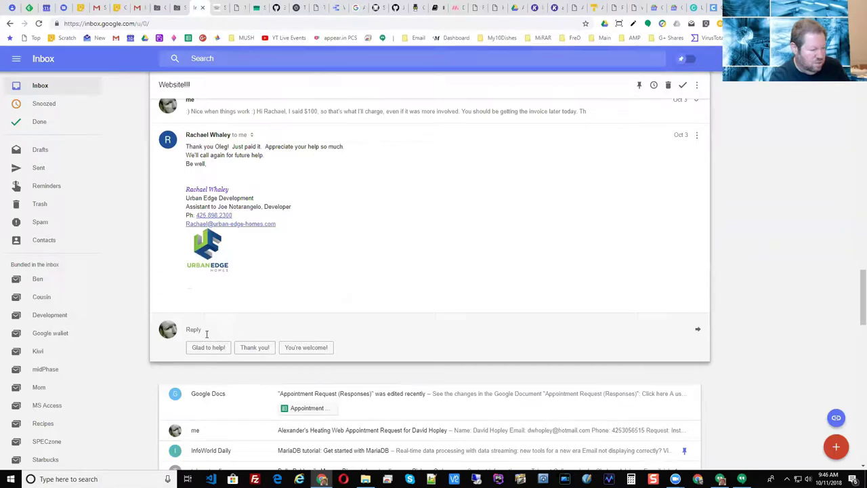
scroll(254, 318, "up", 9)
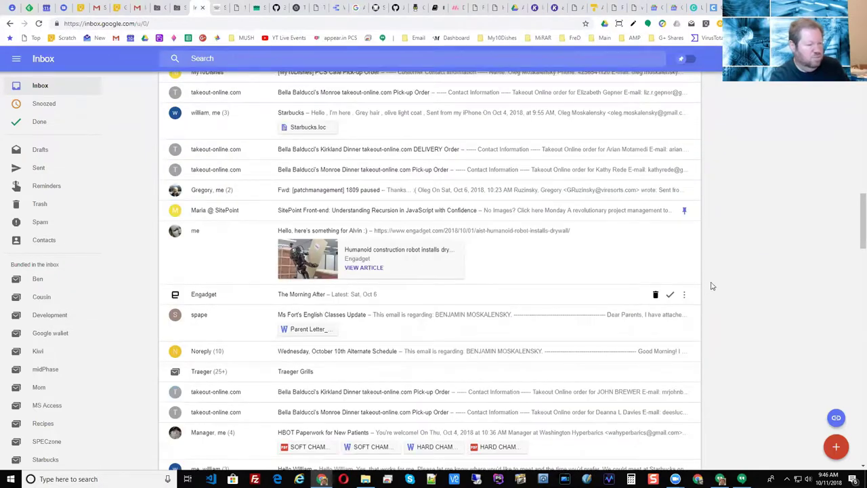
scroll(374, 315, "up", 10)
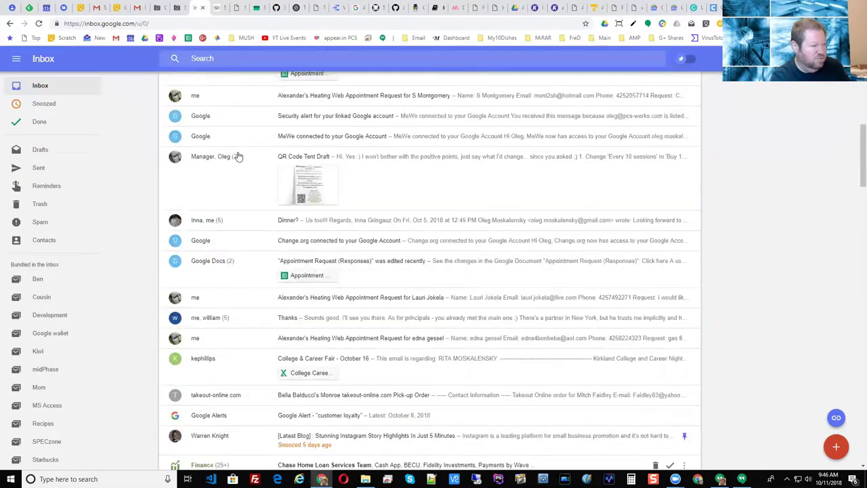
Step: In Gmail's starred mail, open "A One Tank Trip to Woodinville's Willows Lodge" and review its reply, forward and additional message actions
left_click(98, 9)
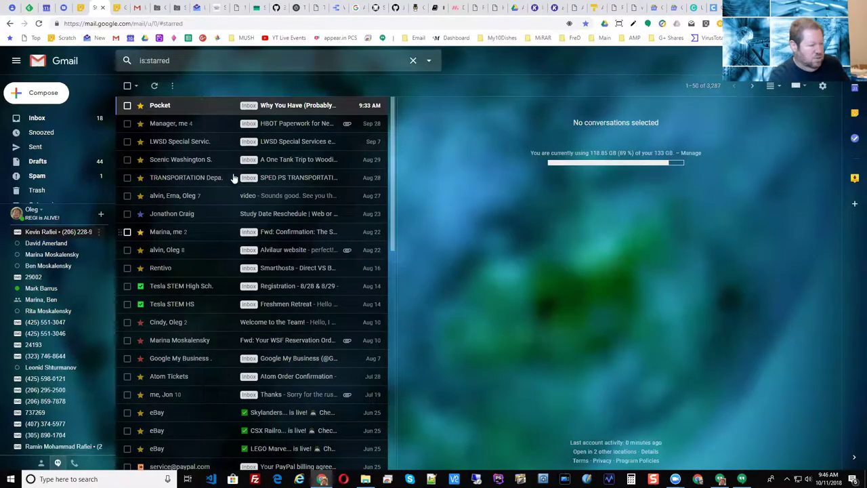
left_click(290, 162)
scroll(515, 342, "down", 2)
scroll(515, 342, "down", 5)
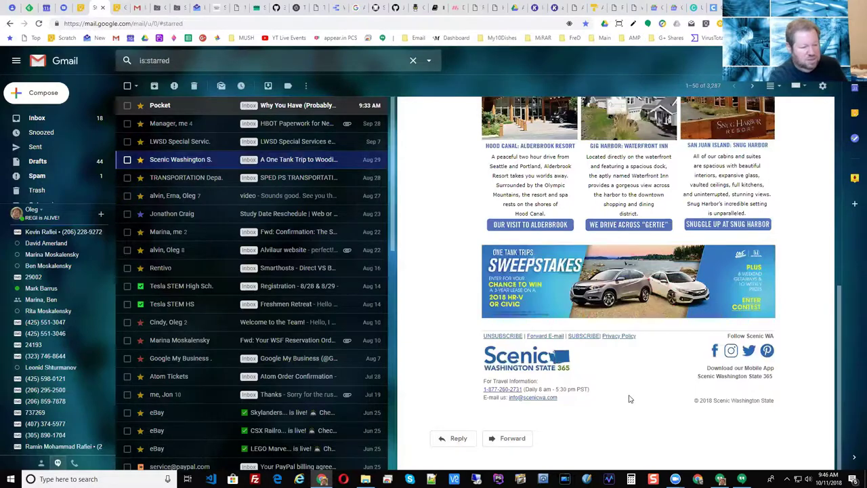
scroll(630, 397, "up", 7)
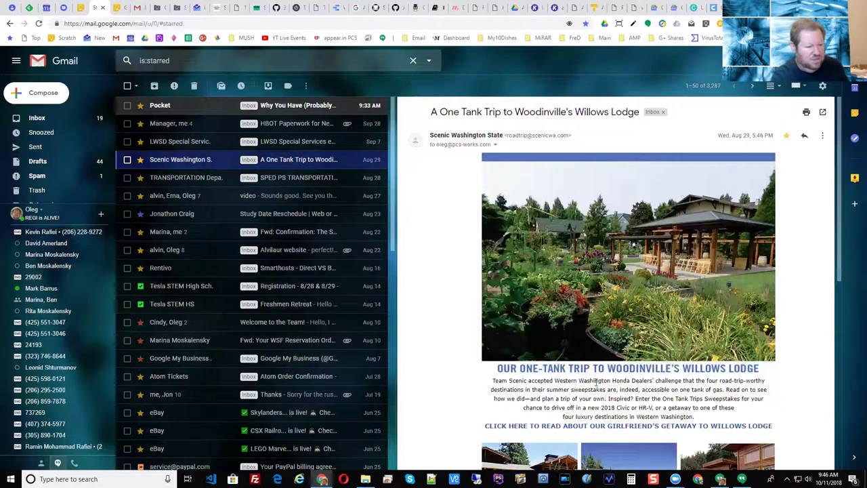
left_click(823, 137)
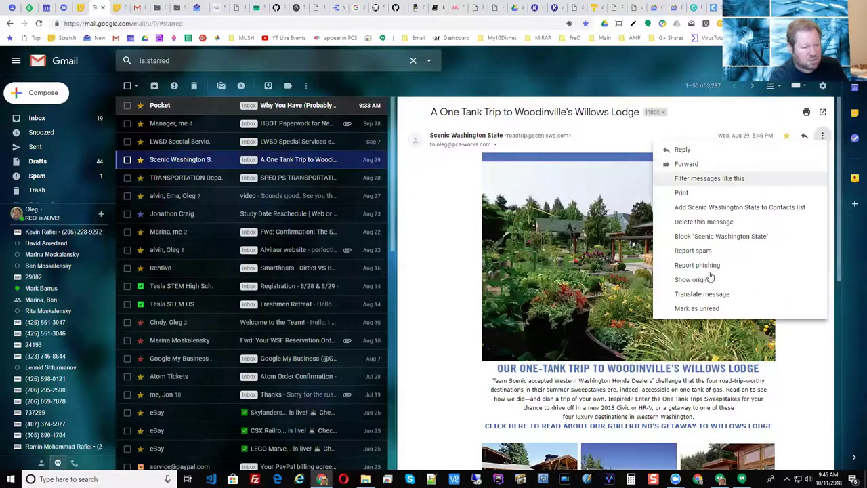
left_click(637, 75)
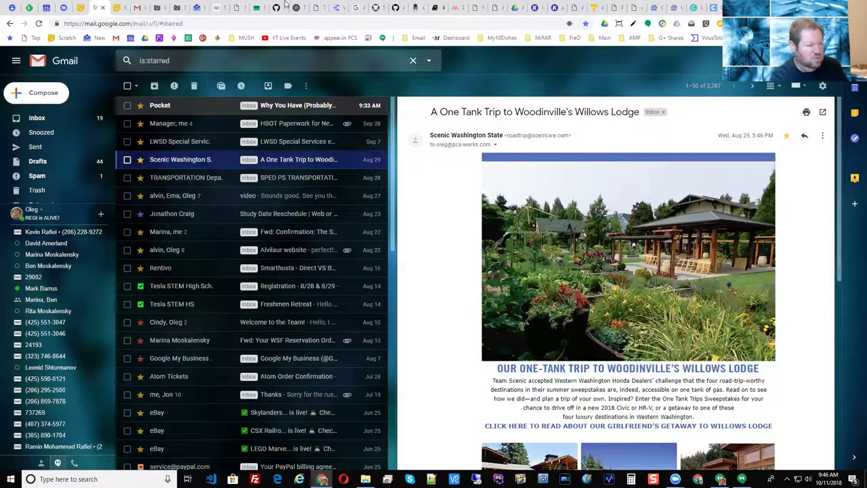
Step: In Inbox by Gmail, select the messages under This month from the Mezcal Grill pick-up order through "Dinner?"
left_click(195, 8)
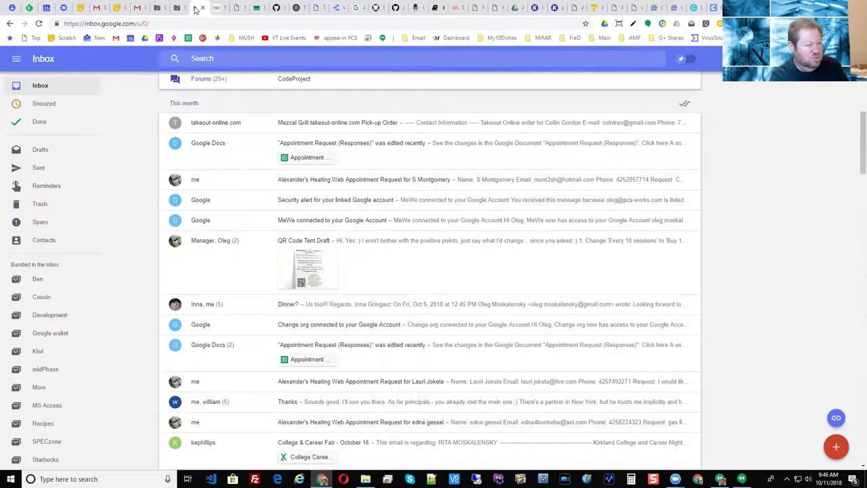
mouse_move(619, 251)
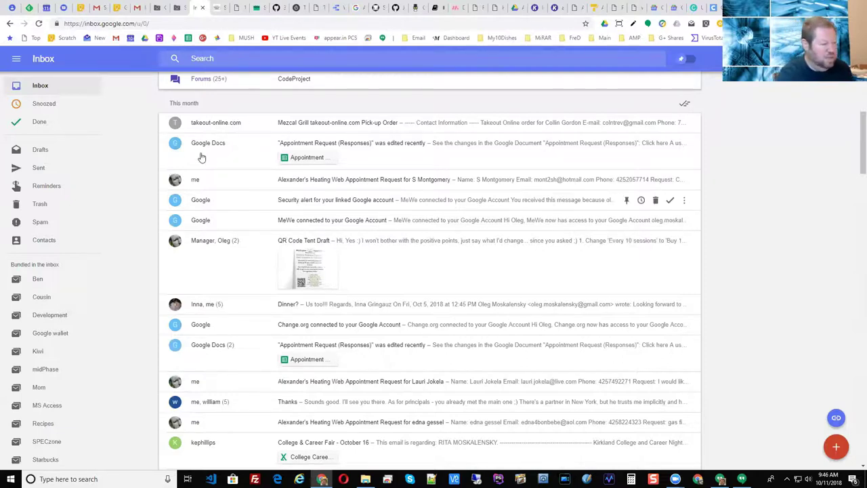
left_click(175, 124)
left_click(175, 143)
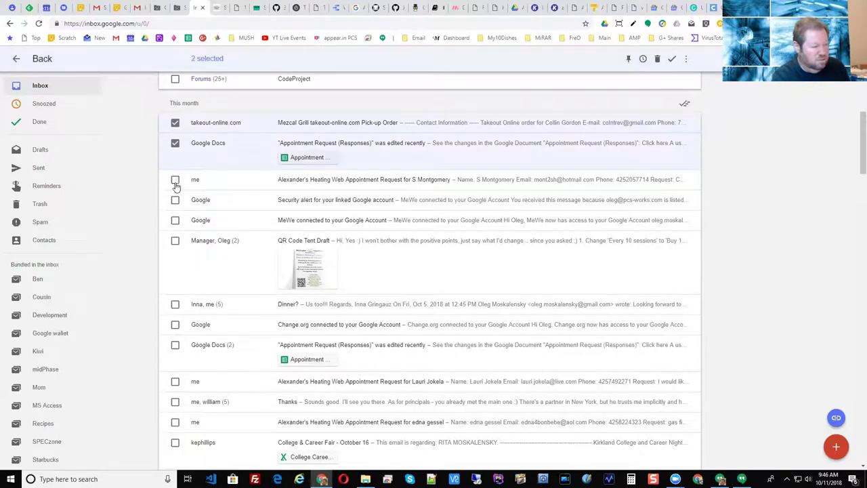
left_click(175, 180)
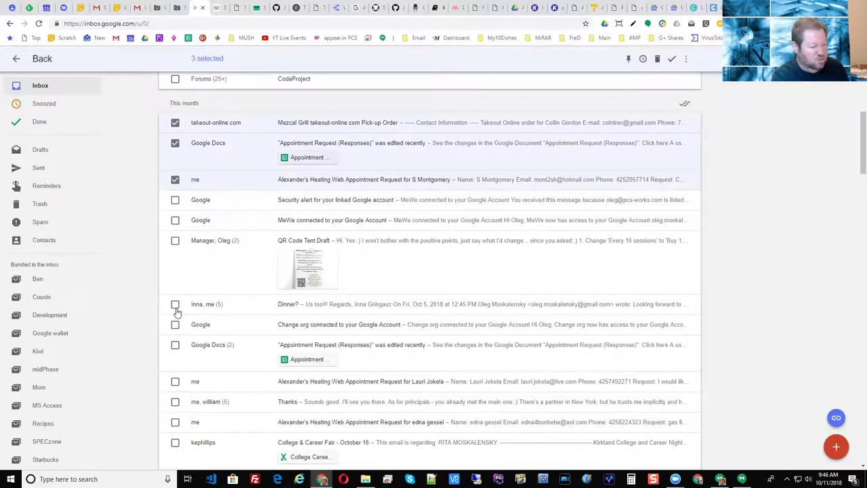
left_click(175, 305, "shift")
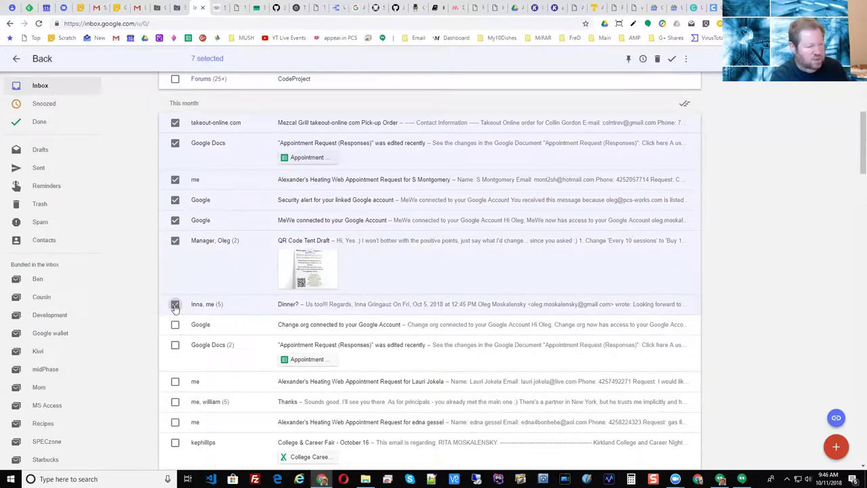
Step: Deselect the first Alexander's Heating request, and deselect and reselect the messages from the security alert through "QR Code Tent Draft"
left_click(175, 241)
left_click(175, 220)
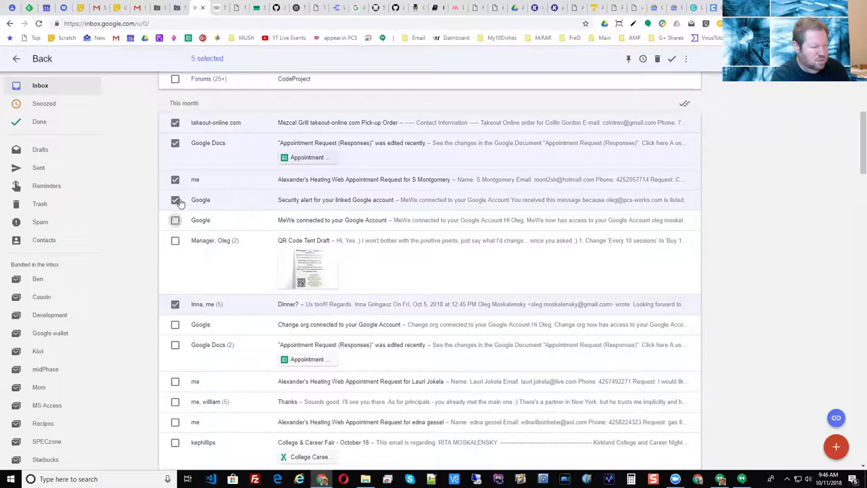
left_click(175, 180)
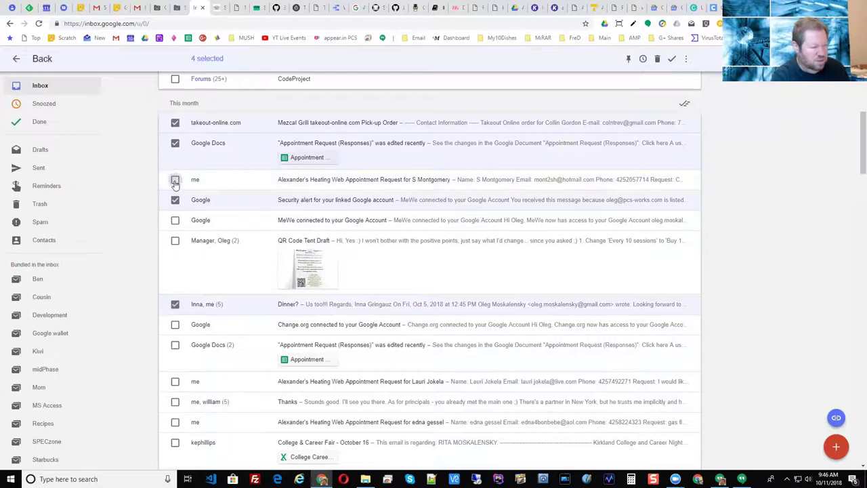
left_click(176, 201)
left_click(175, 201)
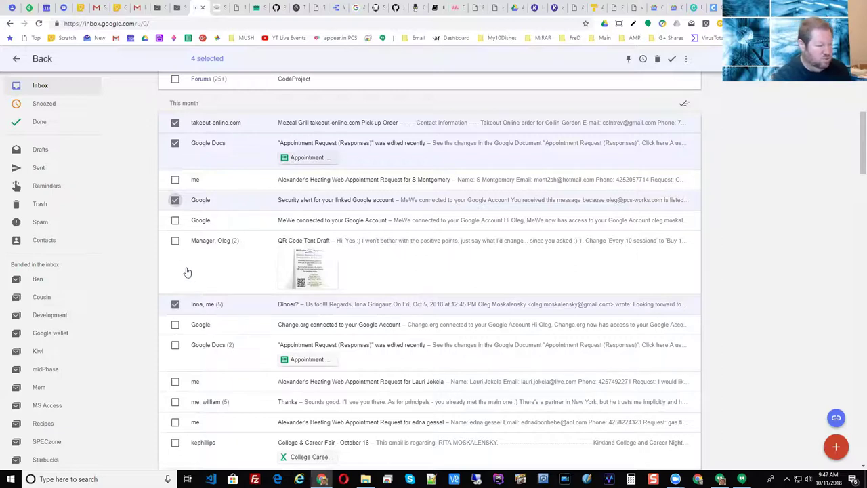
left_click(176, 242, "shift")
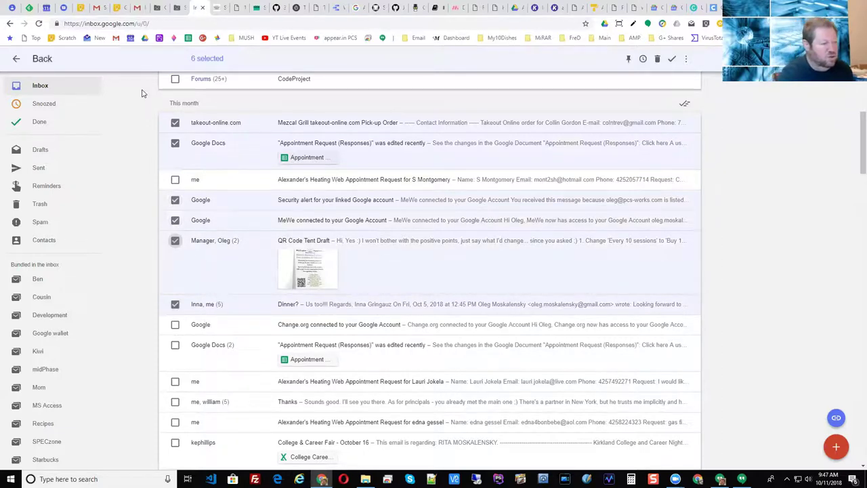
Step: Switch to Gmail, select the unread conversations from RedWeek through The Home Depot, and clear the selection
left_click(140, 9)
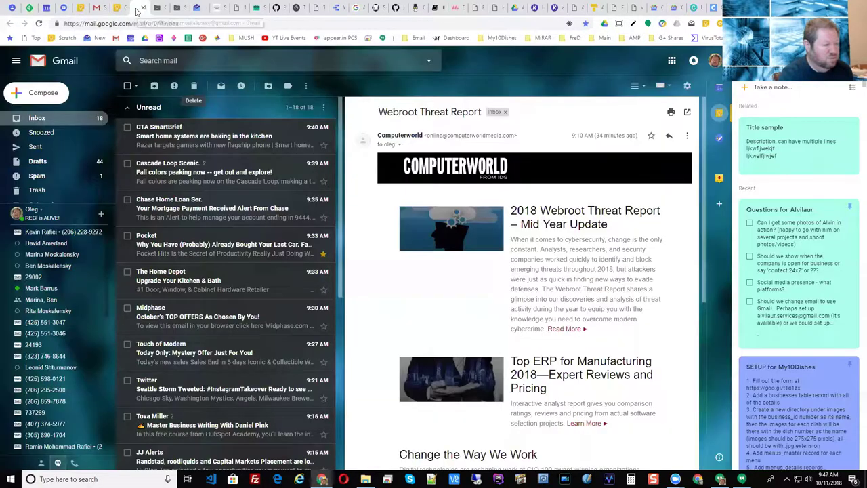
left_click(127, 127)
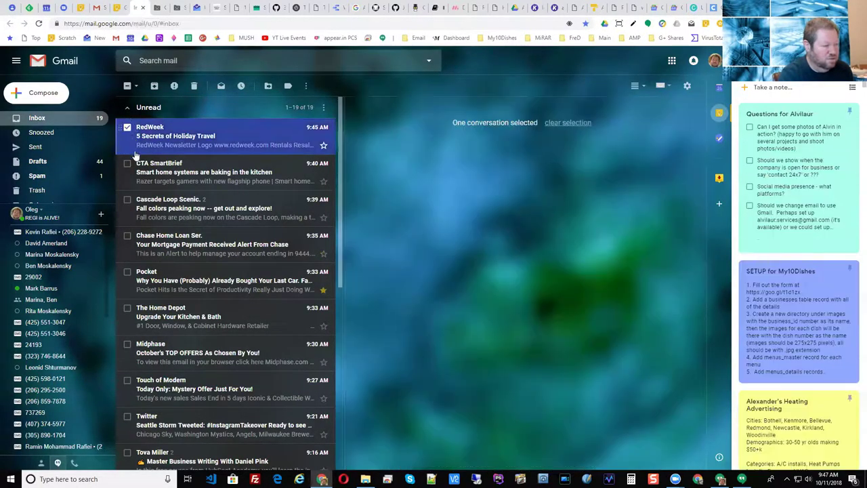
left_click(128, 164)
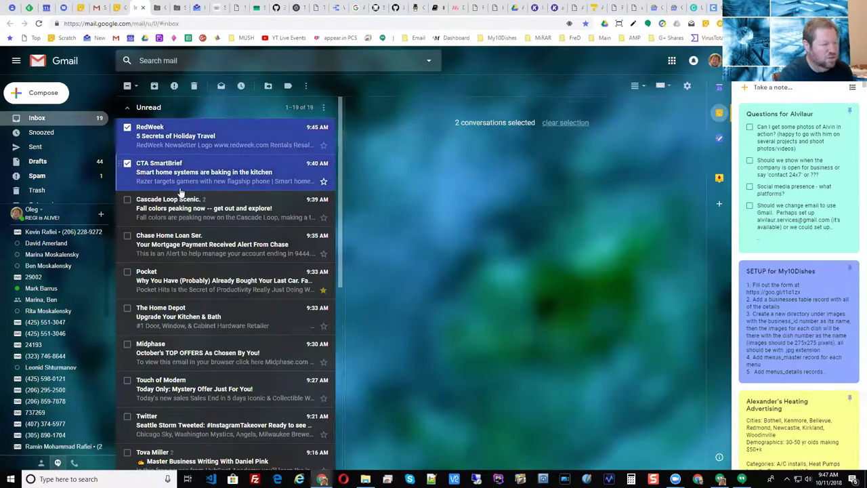
left_click(129, 309, "shift")
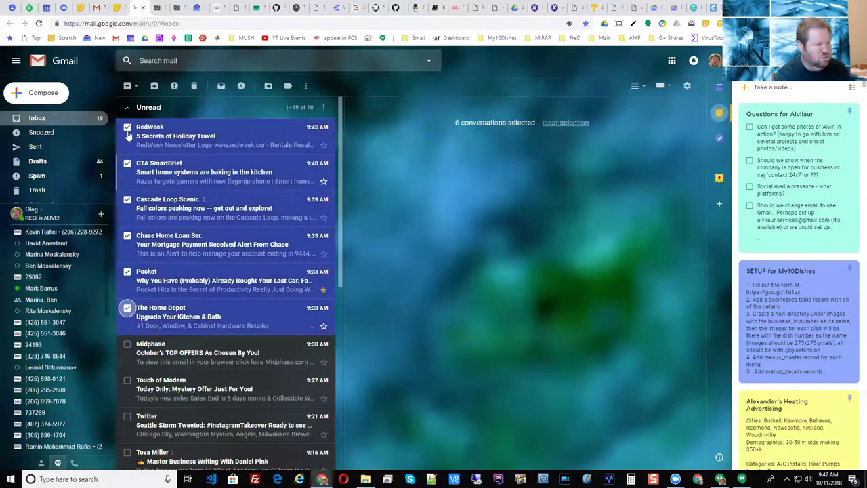
left_click(136, 86)
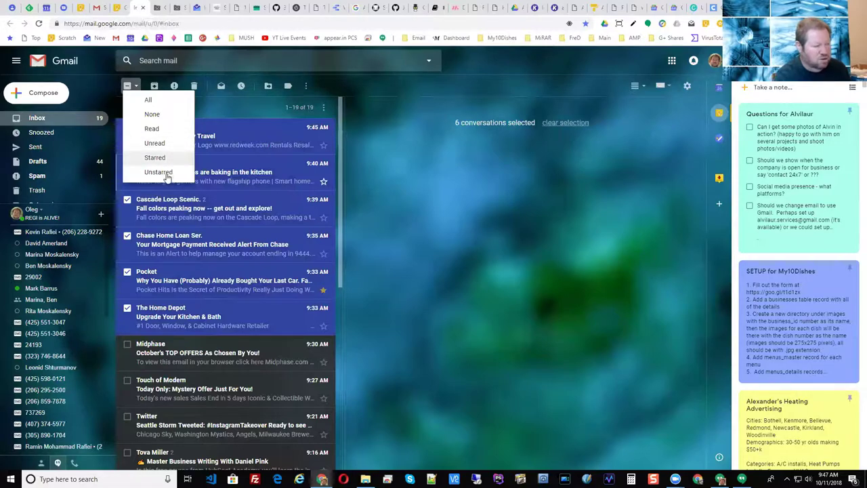
left_click(167, 115)
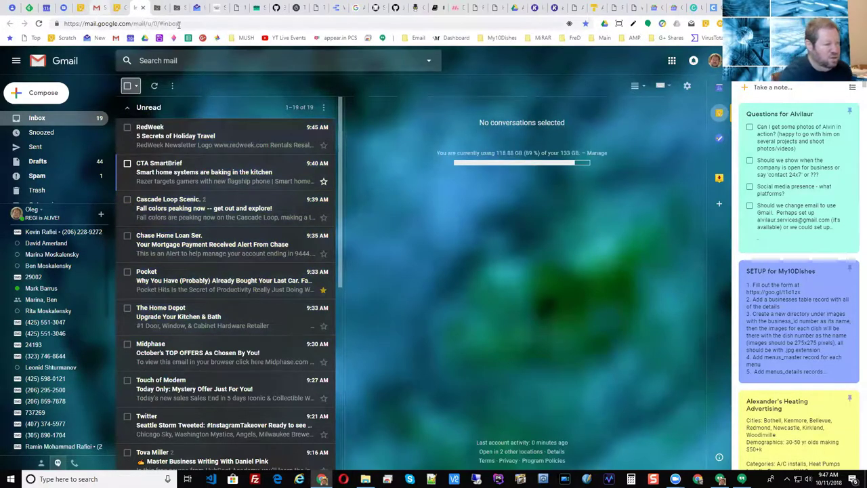
Step: Switch to Inbox by Gmail, clear the message selection, and browse the message list
left_click(197, 7)
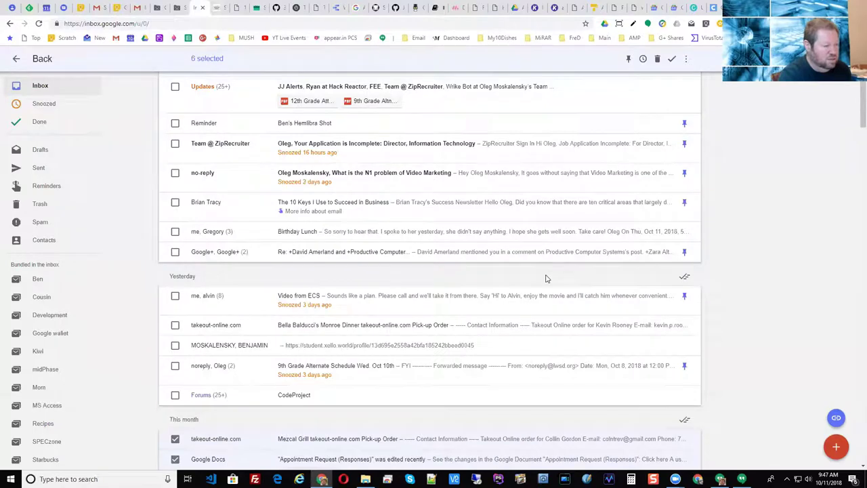
scroll(546, 277, "up", 10)
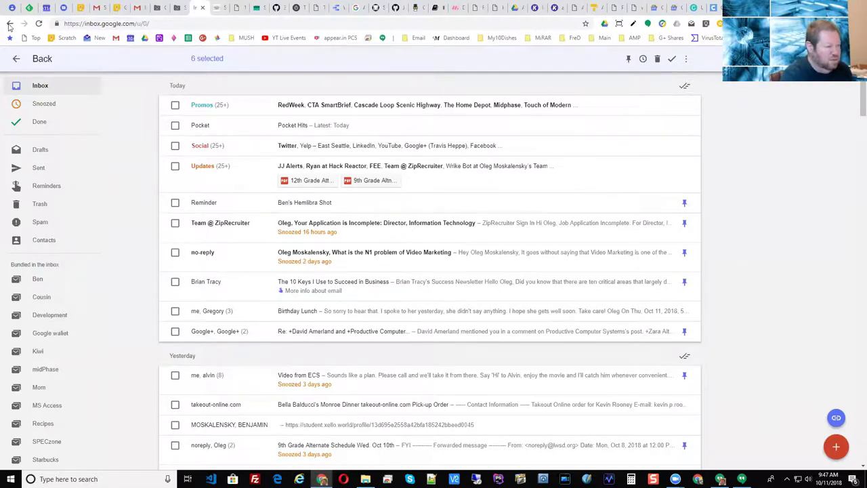
left_click(15, 57)
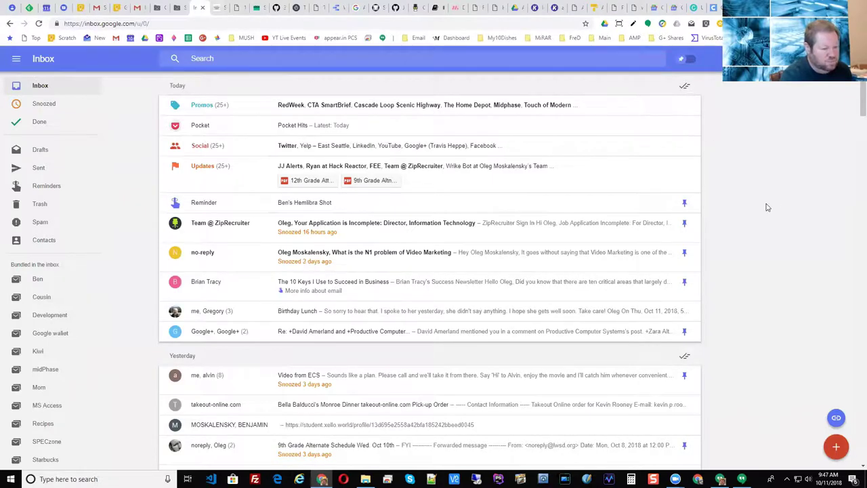
scroll(424, 277, "down", 12)
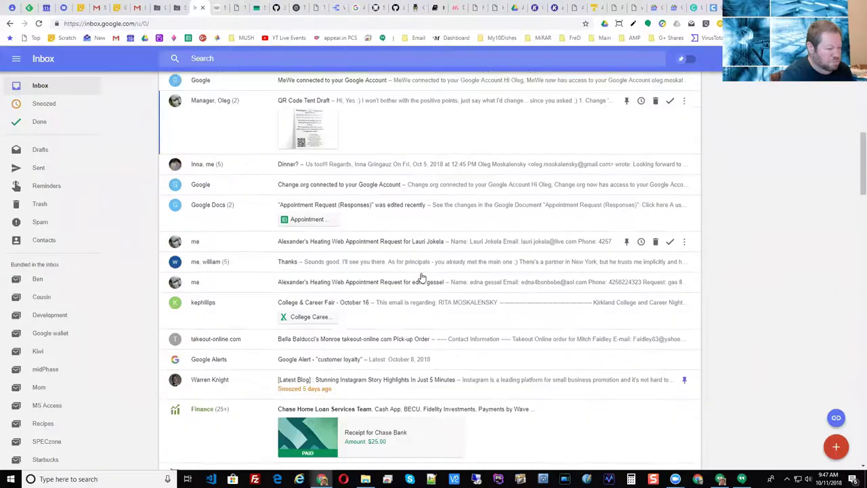
scroll(421, 278, "up", 10)
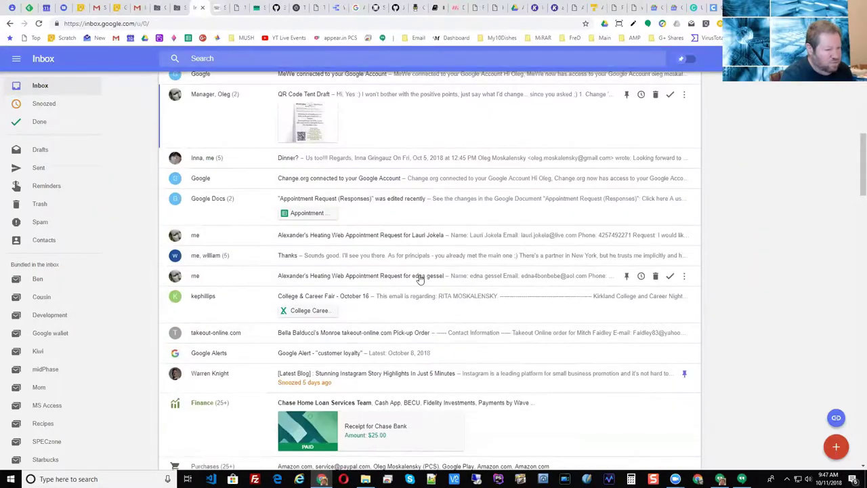
scroll(420, 279, "up", 3)
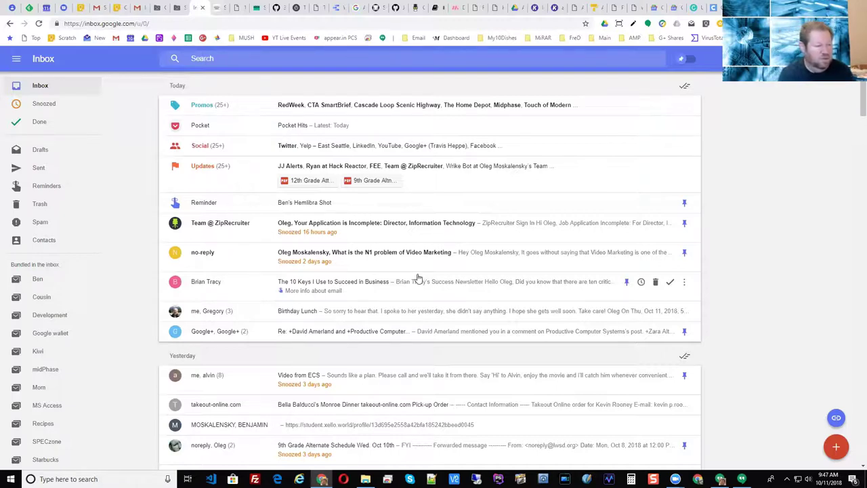
left_click(138, 9)
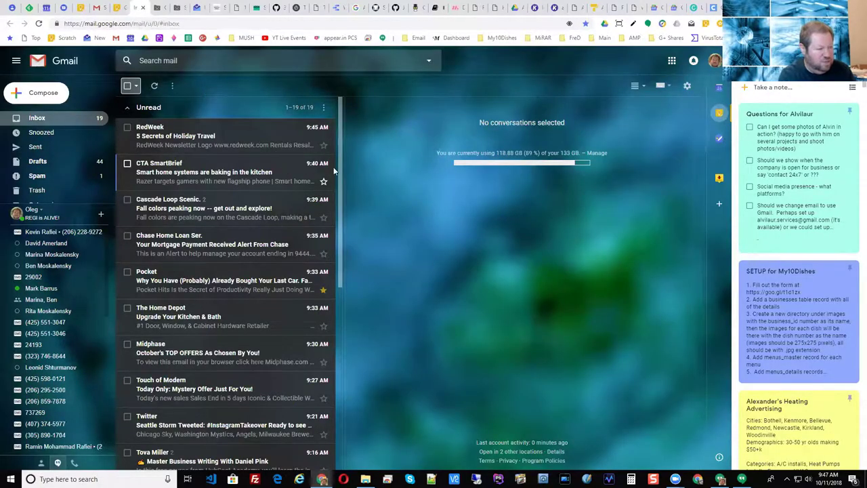
left_click(40, 119)
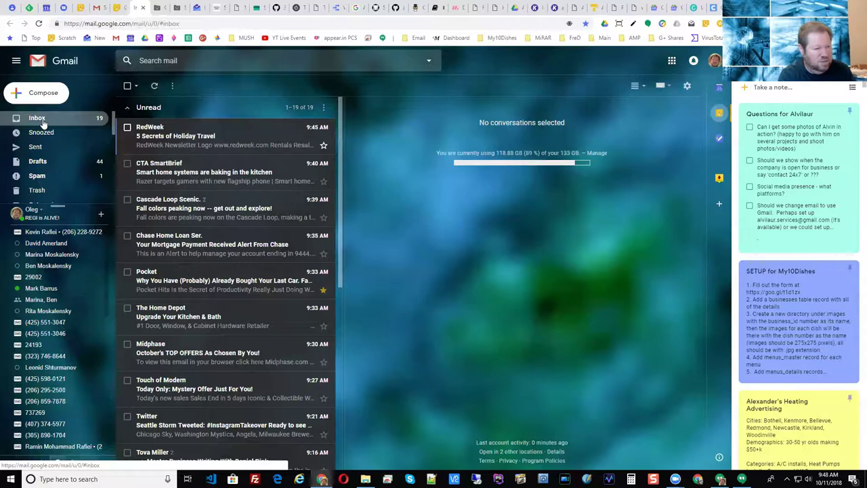
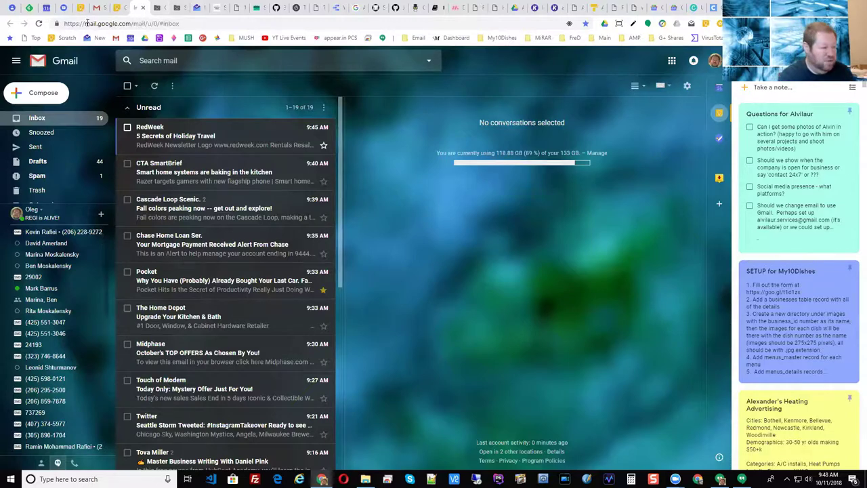
left_click(41, 92)
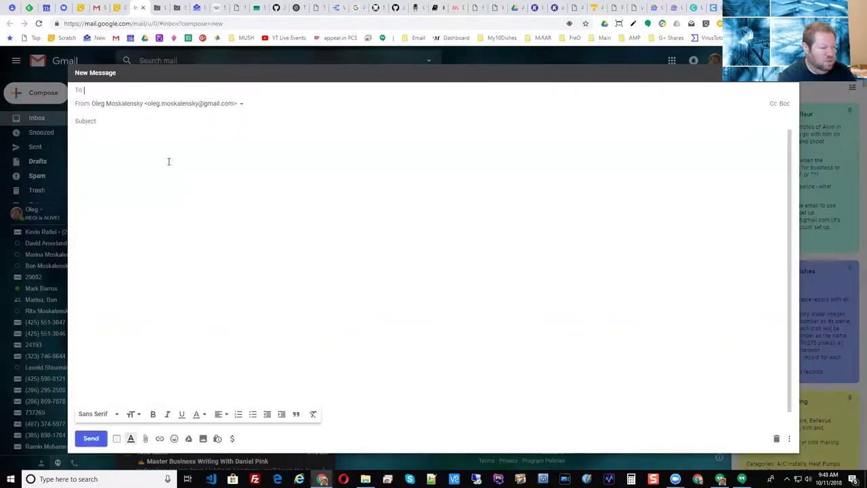
left_click(121, 148)
type("I think we c")
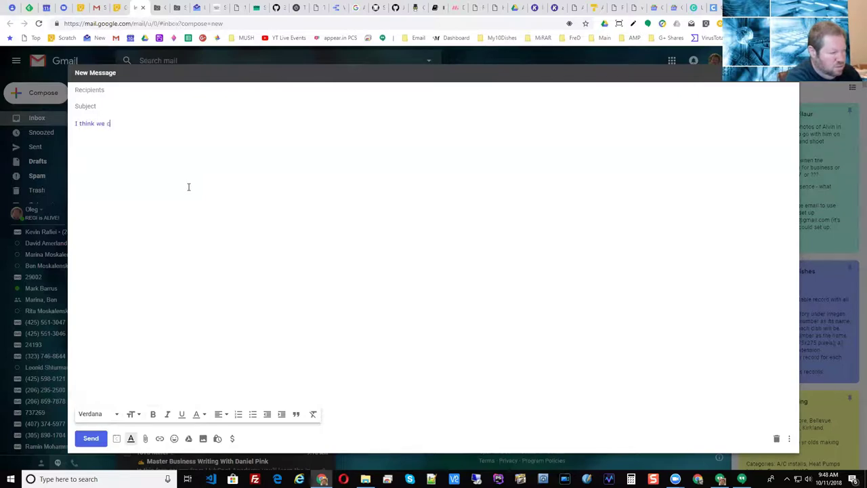
type("an discuss this later.")
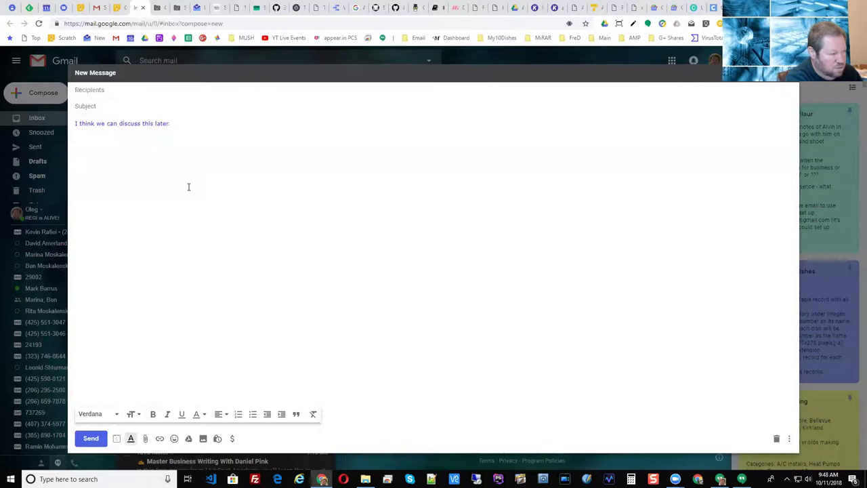
key("BackSpace")
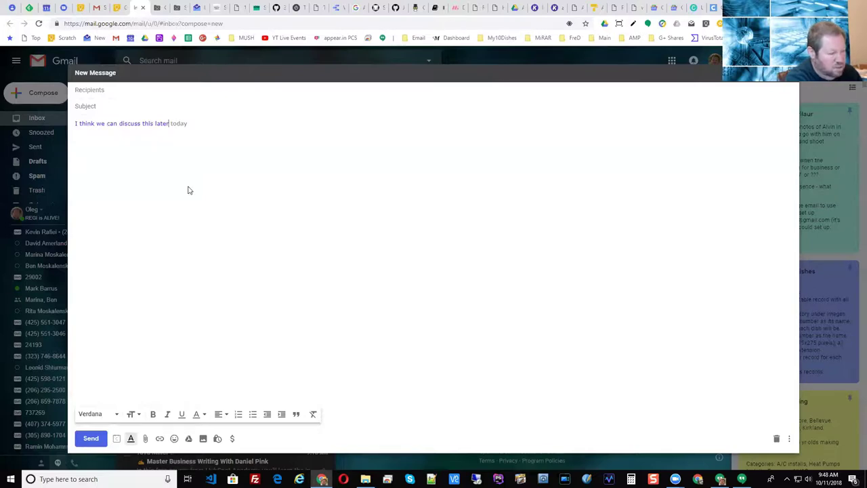
key("Tab")
type(".  ")
Step: Add "Please let me know as soon as possible." and "Sincerely appreciate it" on separate lines, and close the message
type("Please let m")
type("e know")
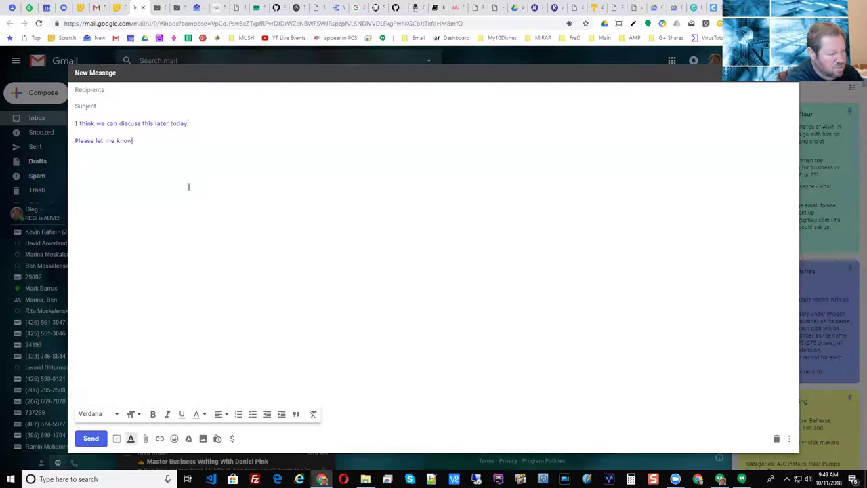
type(" as soon as")
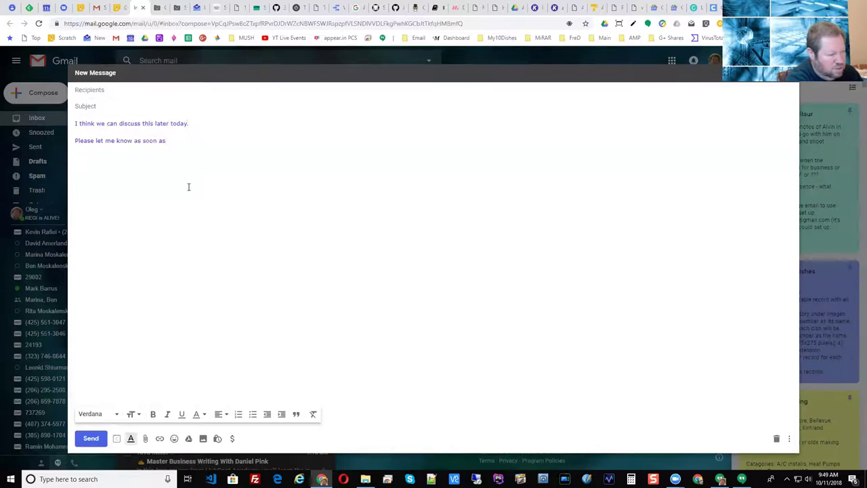
type(" pos")
key("Tab")
type(". ")
type("T")
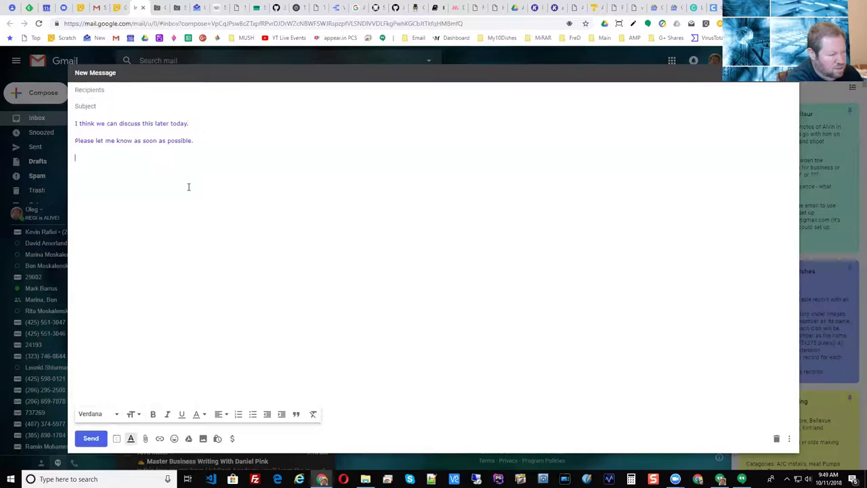
type("Sincerely appreciate it")
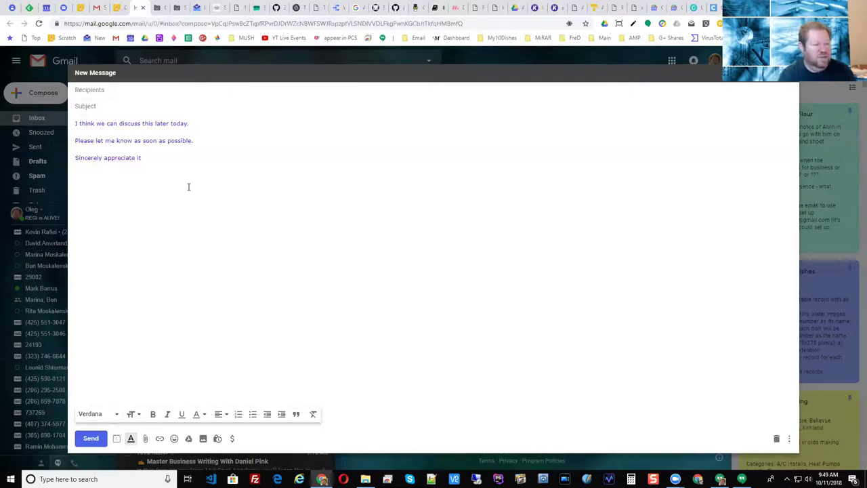
key("Escape")
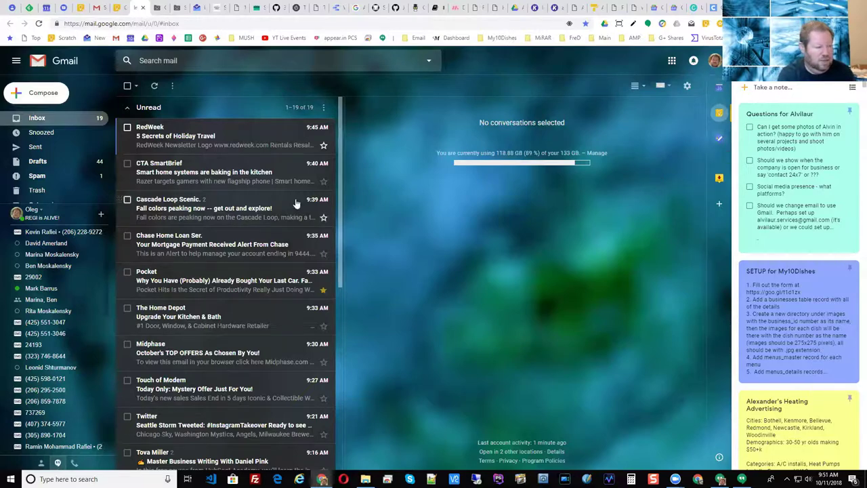
Step: Open RedWeek's "5 Secrets of Holiday Travel" email, show the task list, and add the email to Tasks
left_click(228, 145)
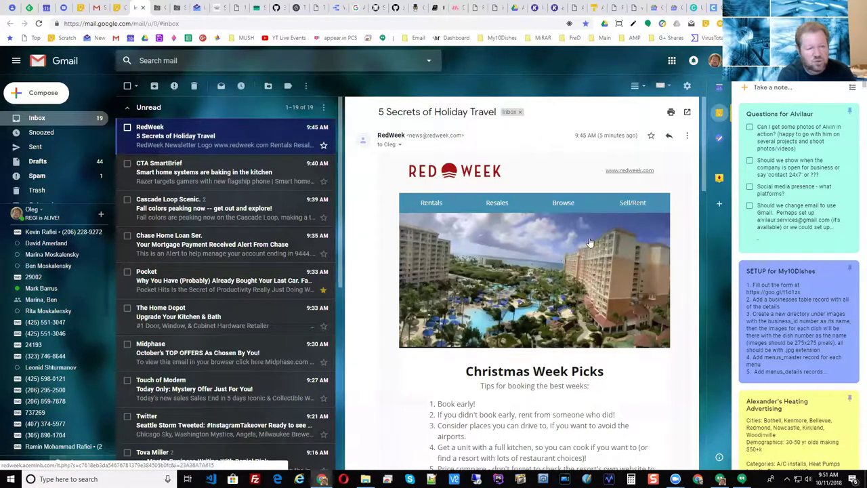
left_click(719, 141)
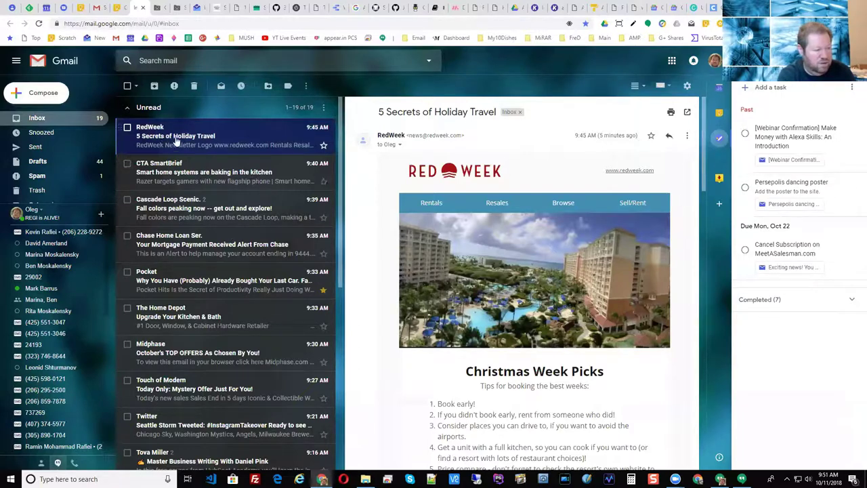
left_click_drag(291, 139, 173, 139)
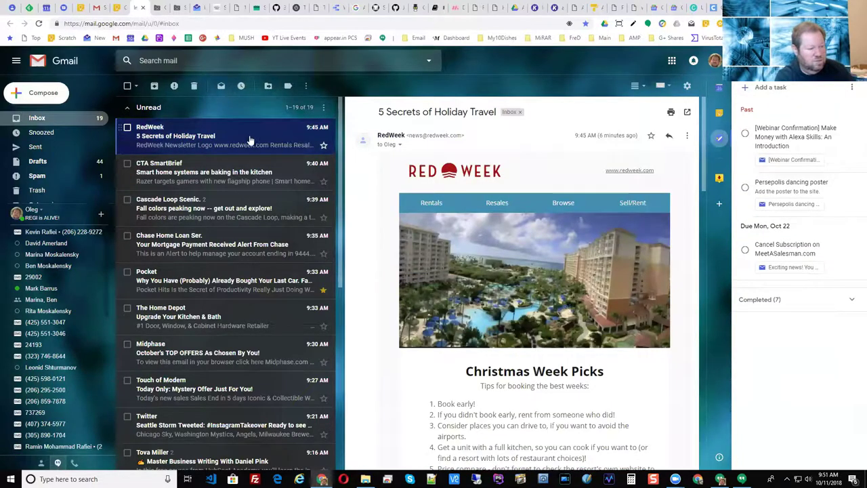
left_click(306, 87)
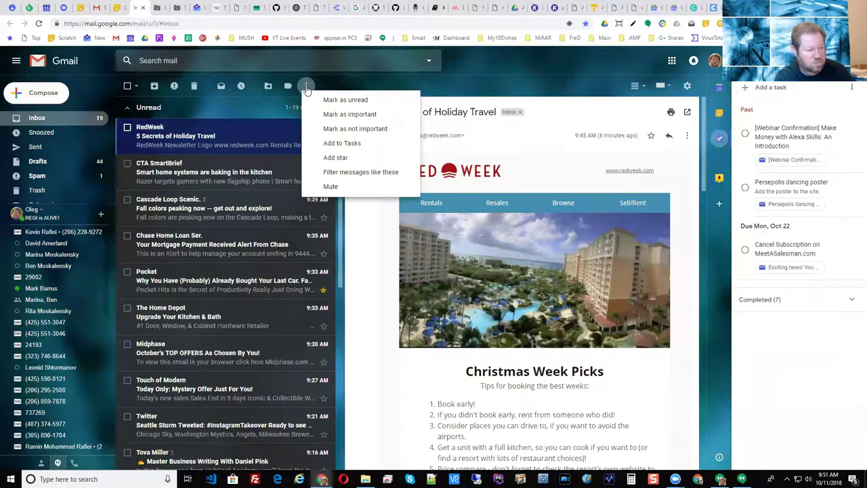
left_click(355, 144)
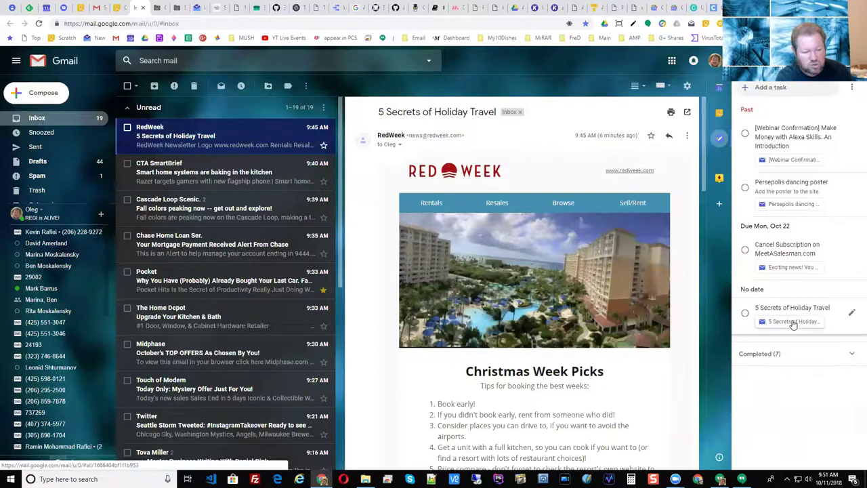
Step: Set the "5 Secrets of Holiday Travel" task's date to October 12, 2018, and check it in a refreshed Google Calendar
left_click(852, 317)
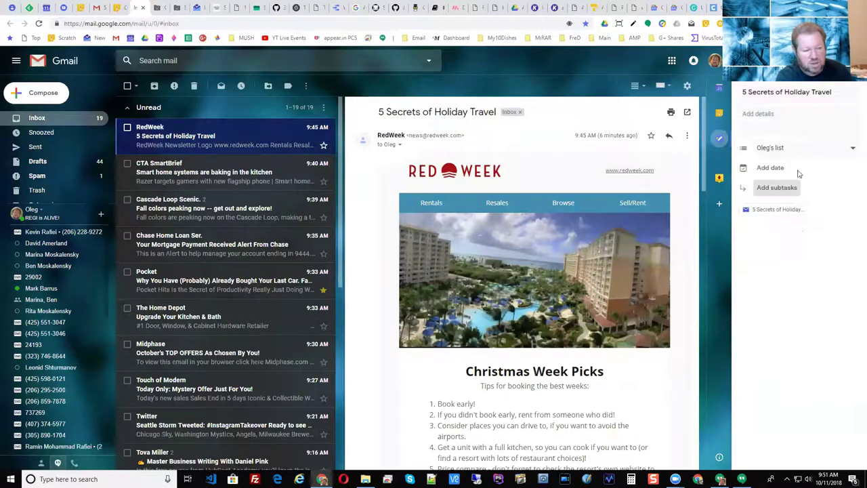
left_click(771, 167)
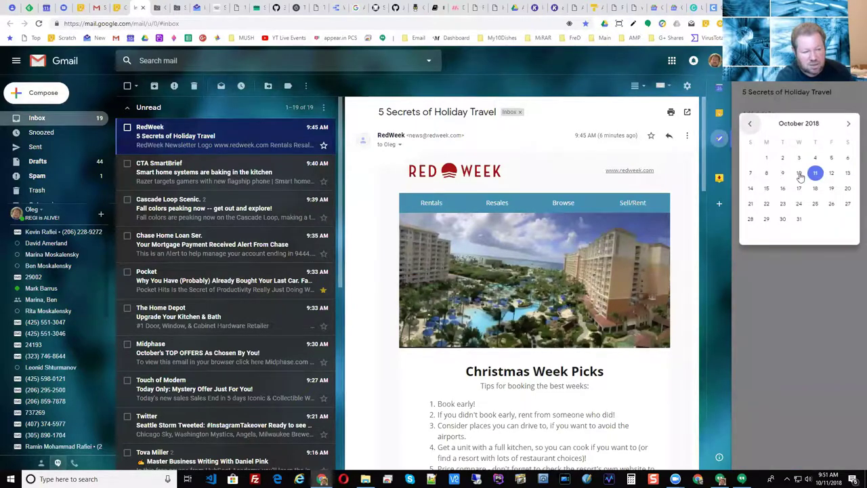
left_click(833, 175)
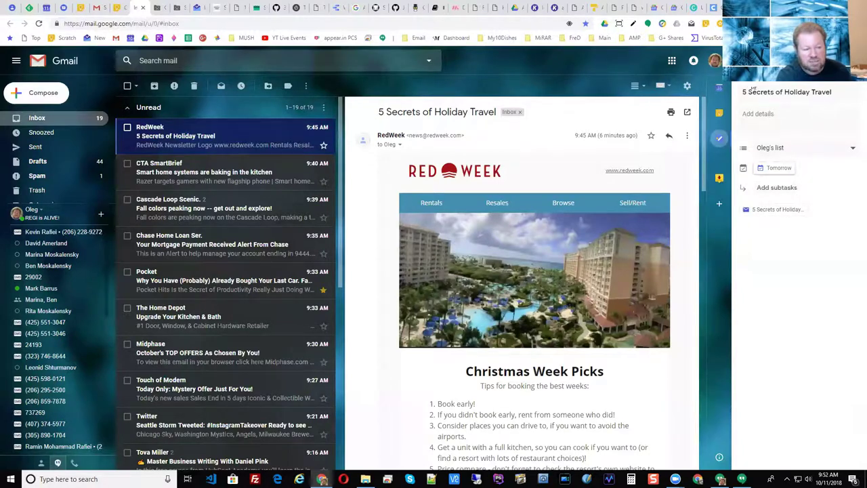
left_click(738, 76)
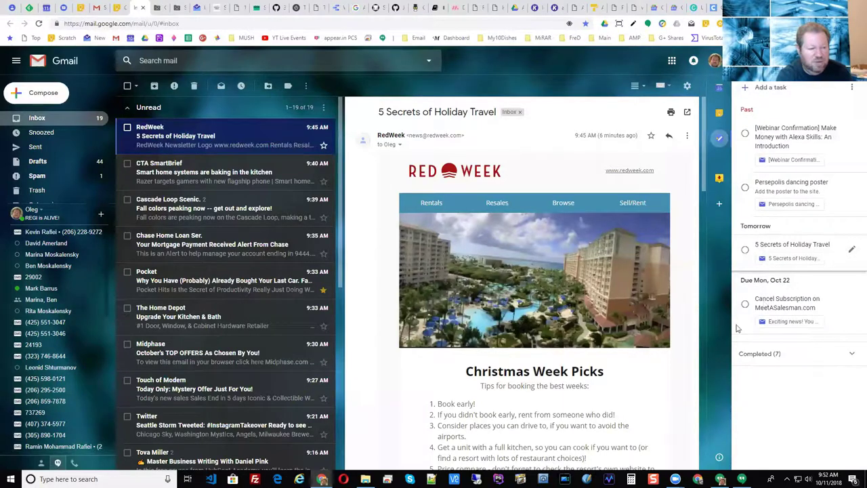
left_click(47, 8)
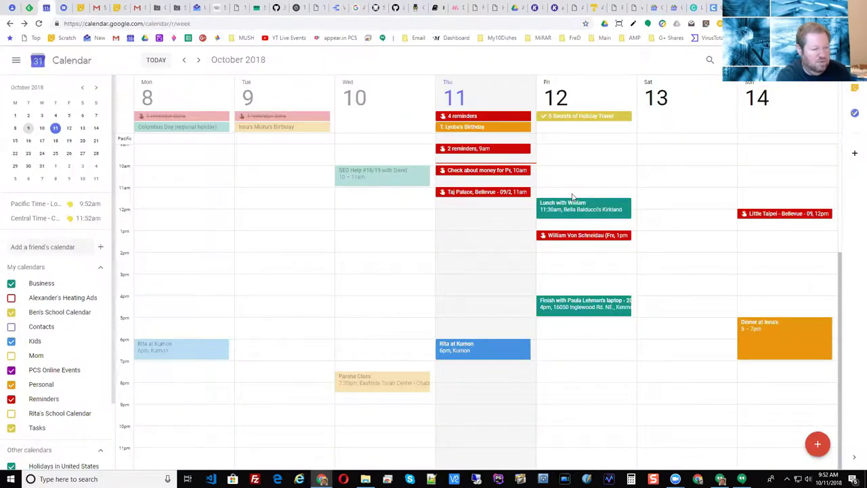
left_click(39, 23)
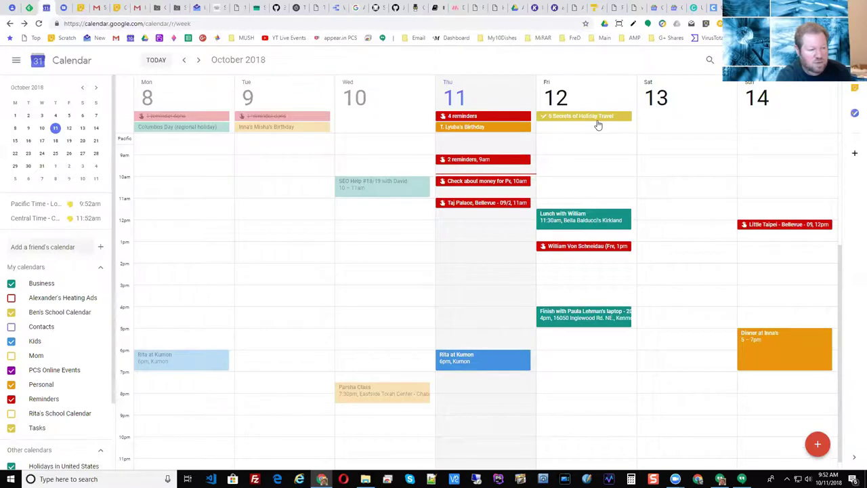
Step: Show the October 12 "5 Secrets of Holiday Travel" task's details, view its related email, and close both the email and the details
left_click(590, 120)
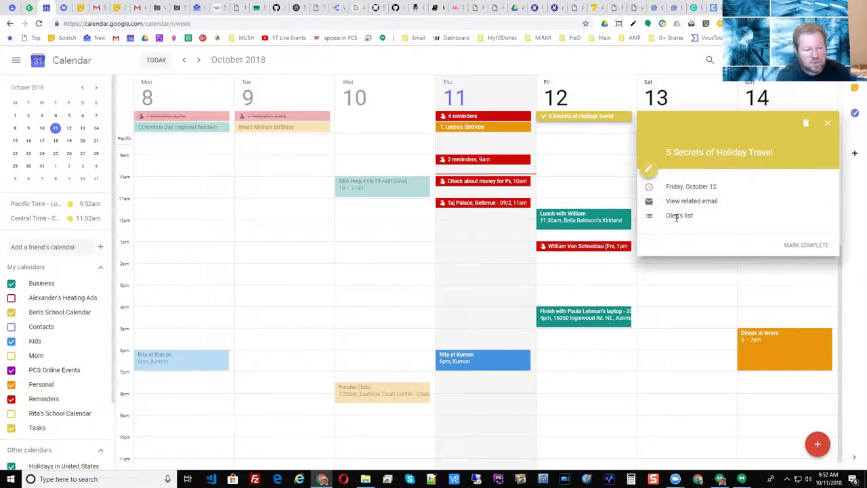
left_click(691, 202)
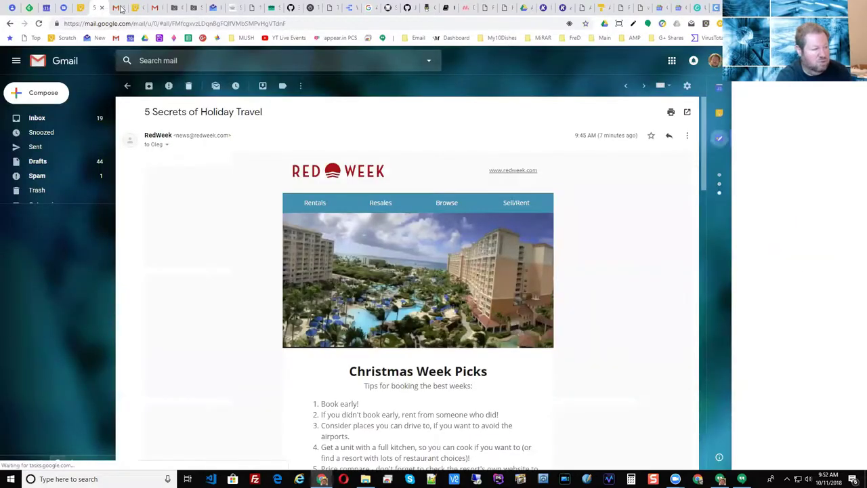
left_click(102, 8)
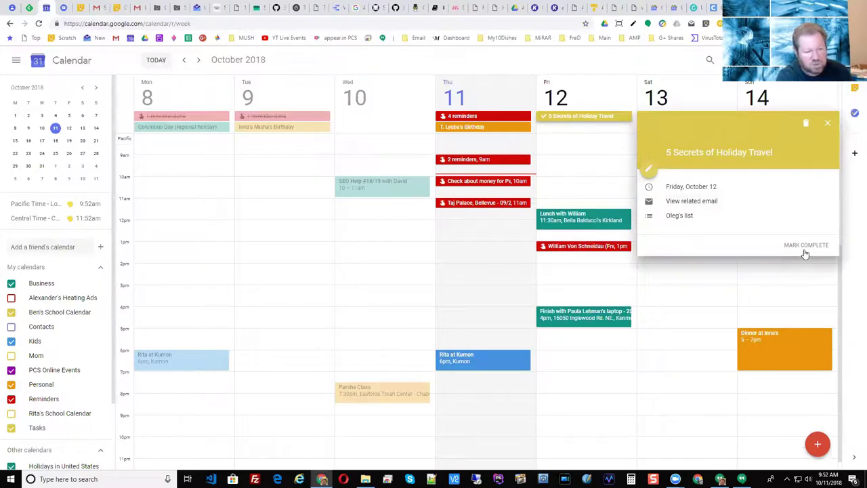
left_click(631, 67)
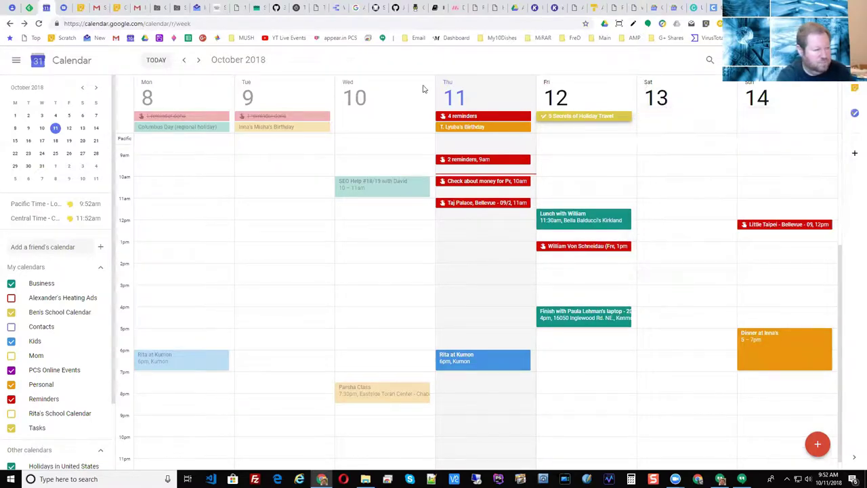
Step: Switch to Gmail's starred mail, view the Calendar and DocuSign add-on beside the messages, and collapse the add-on pane
left_click(98, 8)
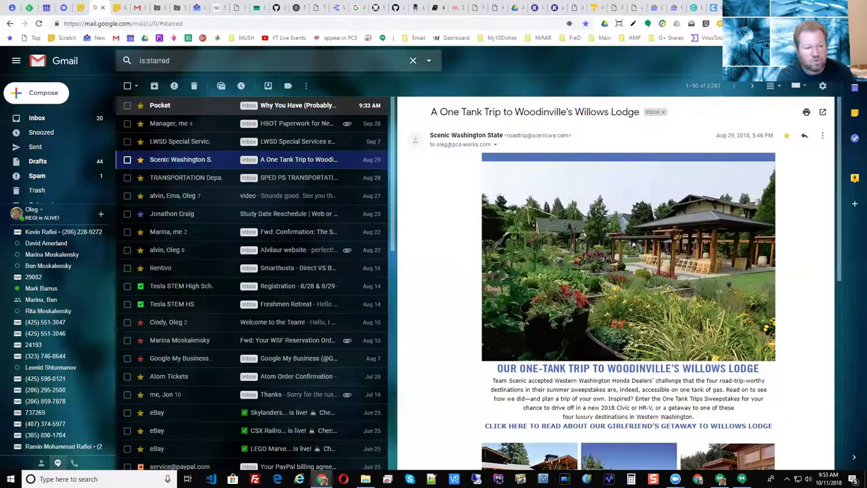
left_click(856, 112)
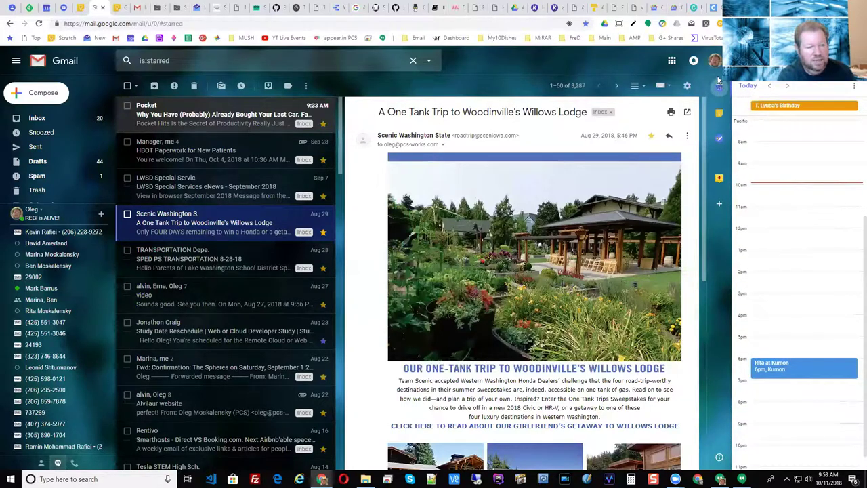
left_click(721, 181)
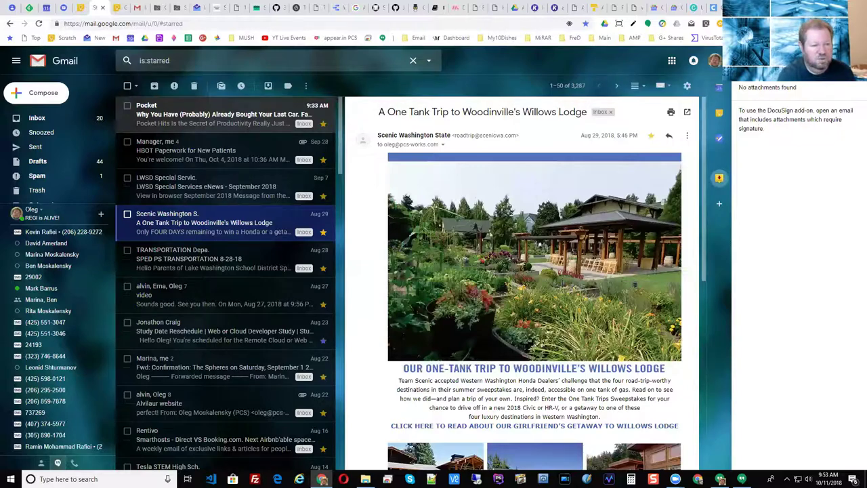
left_click(719, 138)
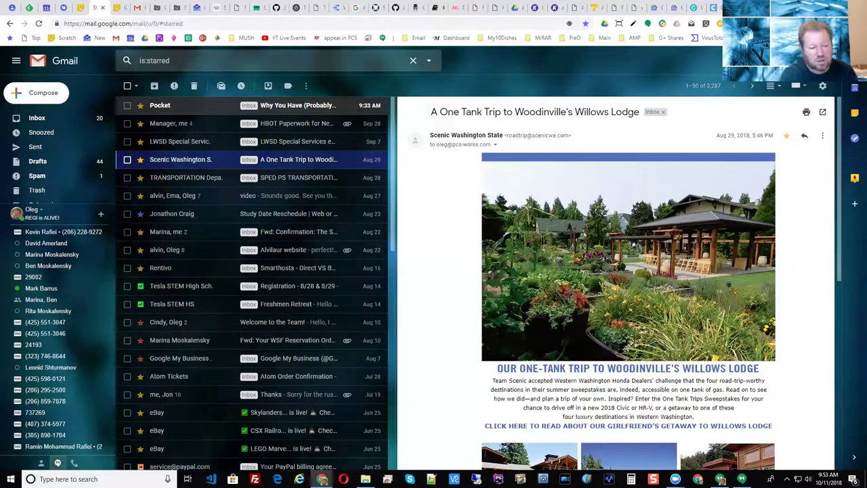
Step: Browse the Gmail add-ons offered in the G Suite Marketplace, and close the marketplace
left_click(851, 207)
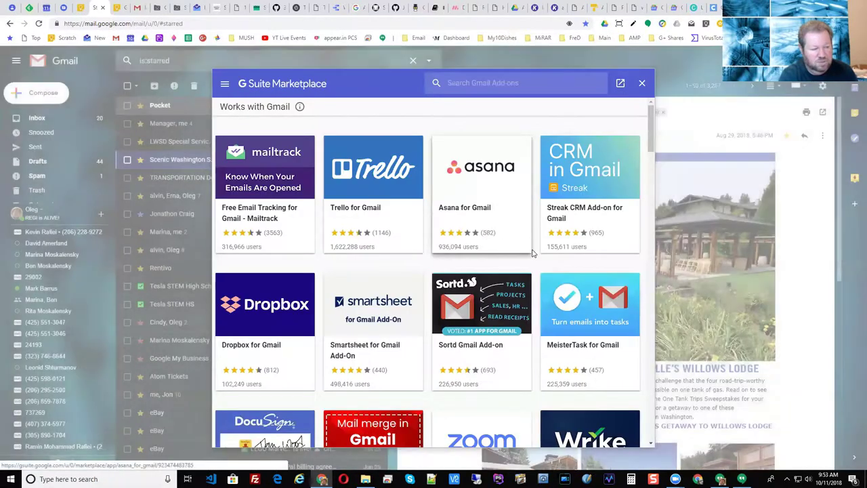
scroll(532, 254, "down", 12)
scroll(532, 261, "down", 8)
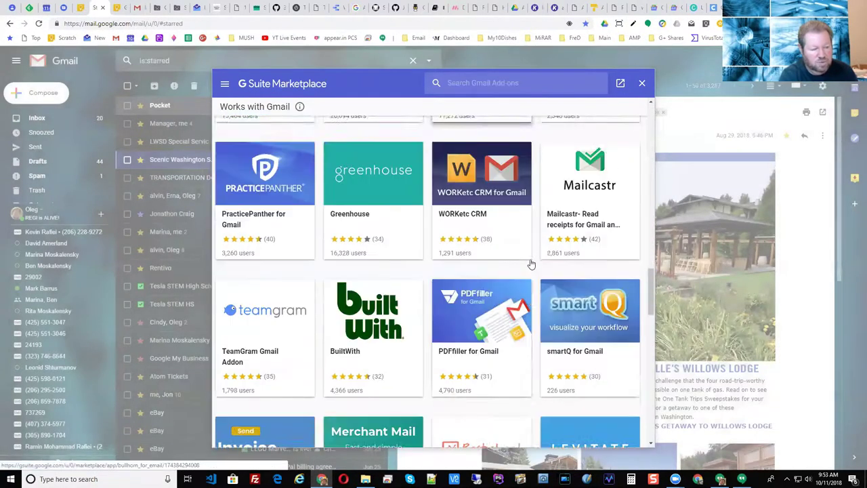
scroll(530, 270, "down", 5)
scroll(531, 270, "up", 12)
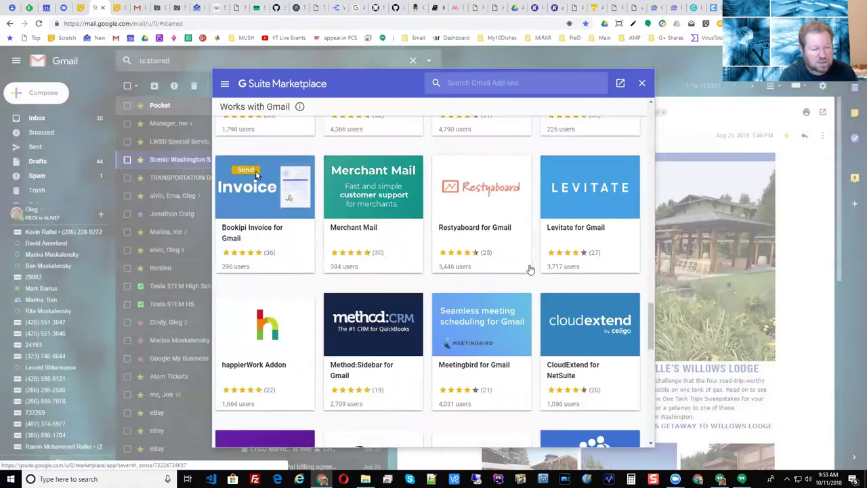
scroll(528, 271, "up", 4)
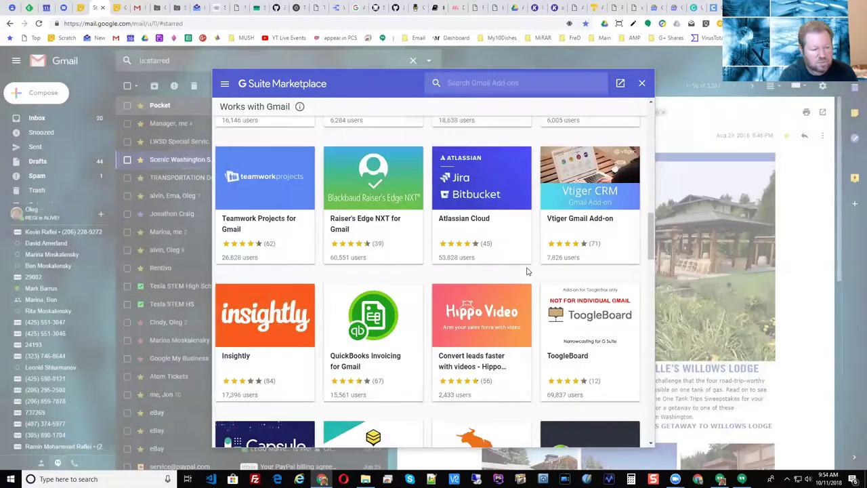
scroll(528, 271, "up", 3)
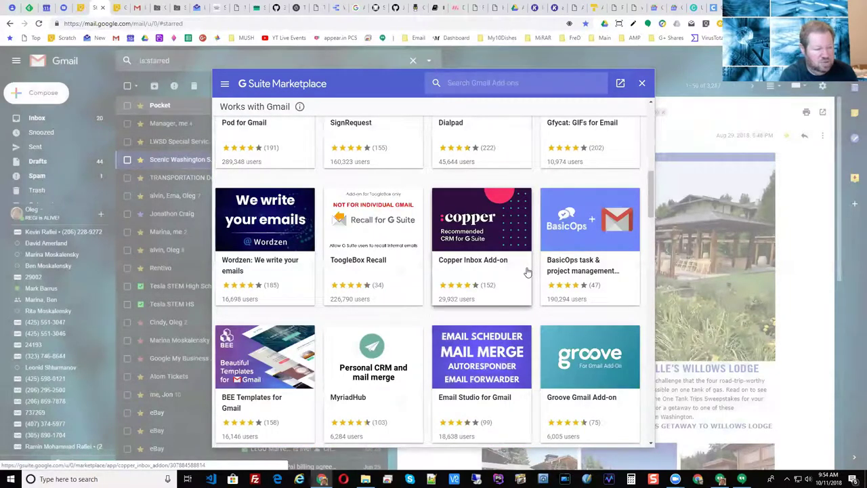
scroll(526, 271, "up", 3)
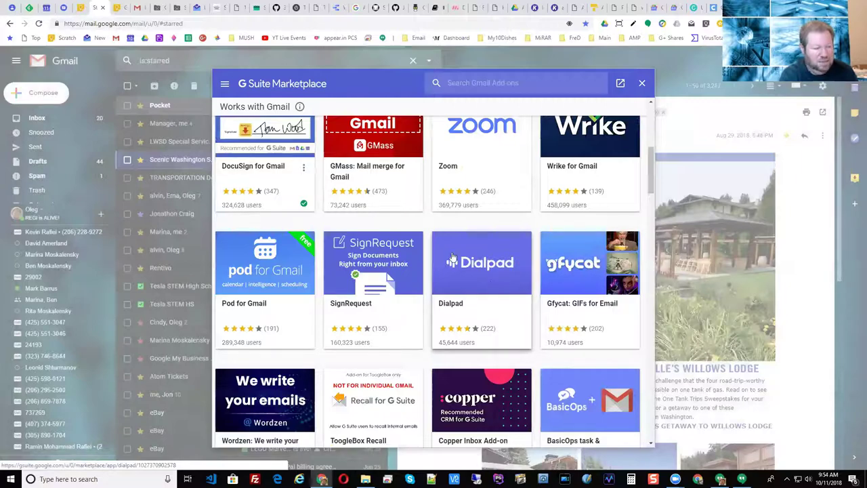
scroll(506, 294, "up", 3)
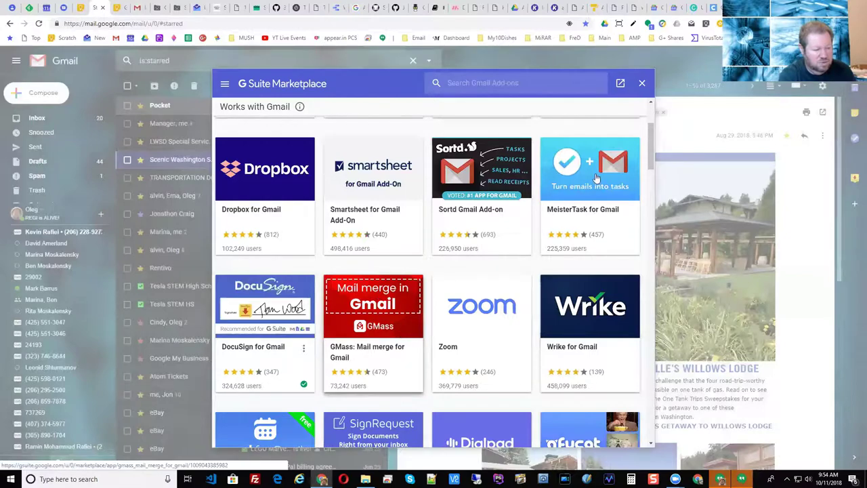
left_click(642, 86)
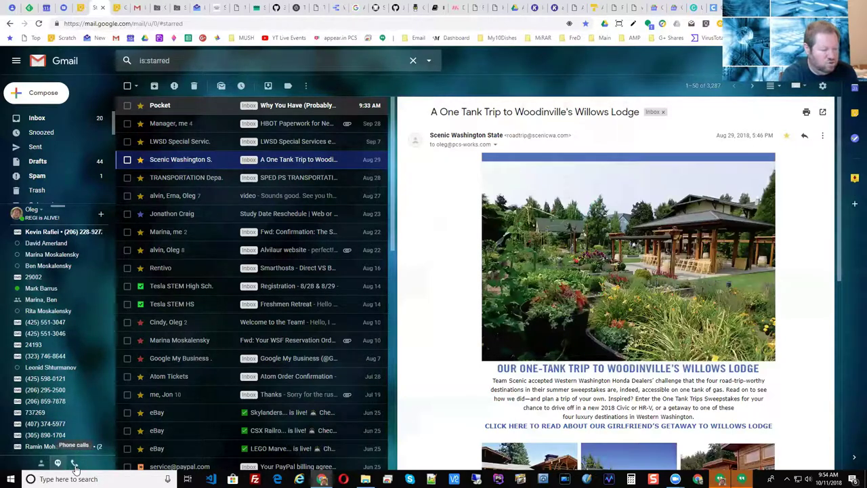
left_click(74, 464)
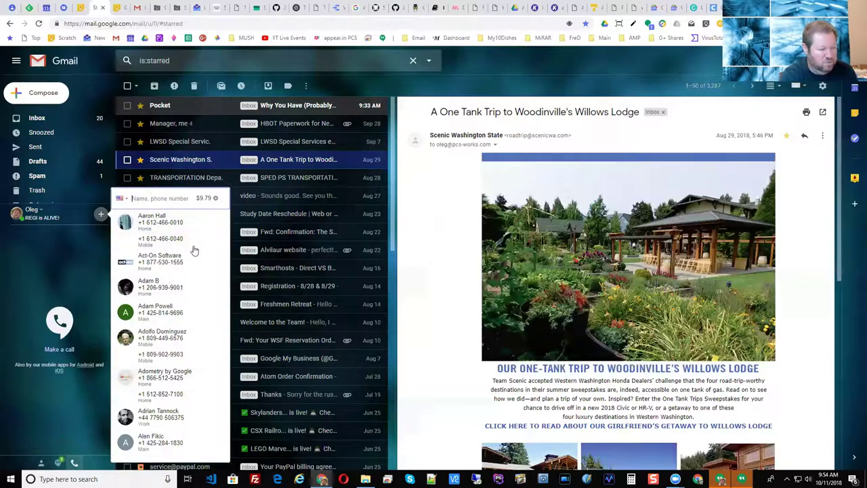
mouse_move(187, 270)
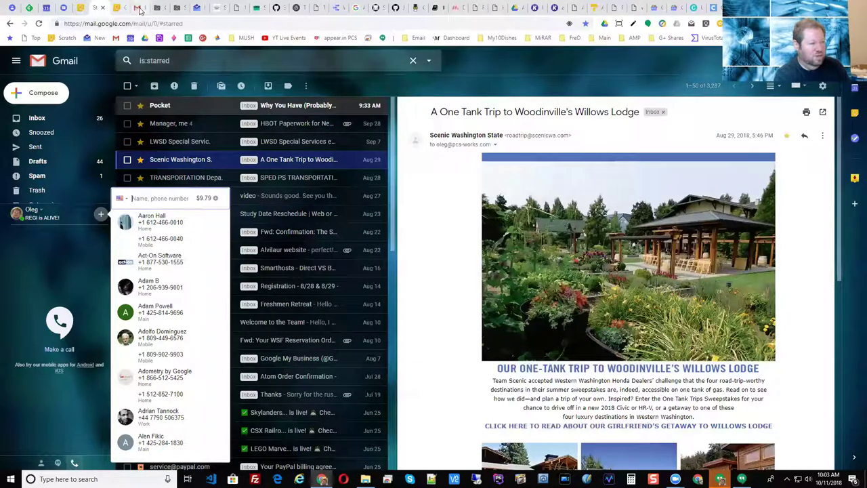
left_click(196, 8)
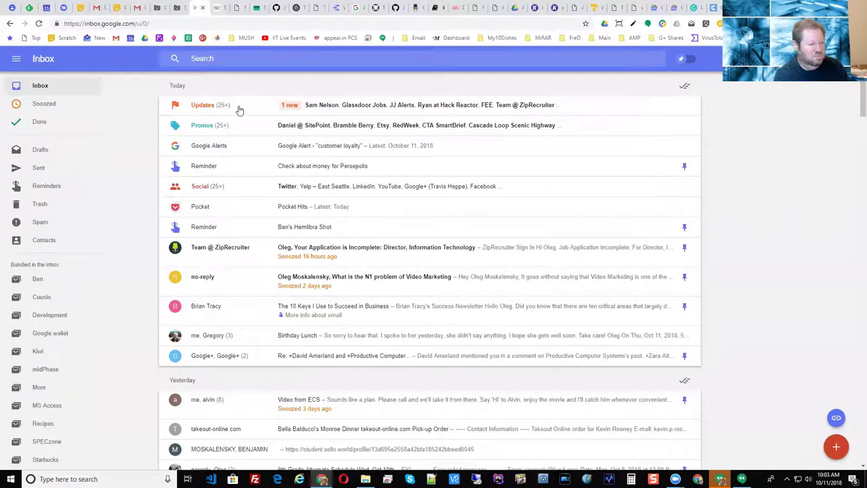